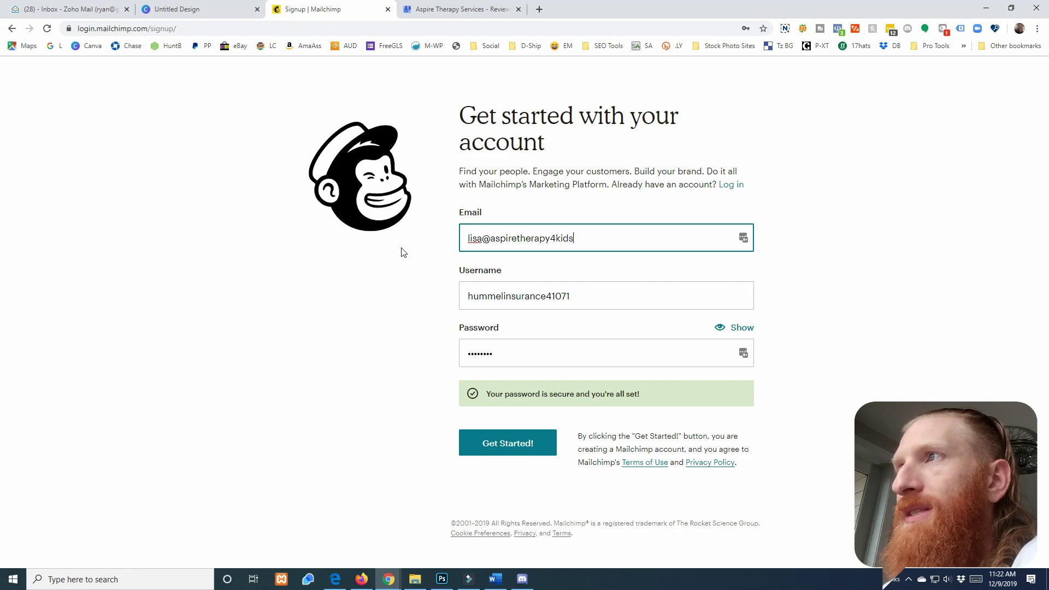
# Fill in the business-name username, paste a longer password, and submit the Mailchimp signup
pyautogui.press('Tab')
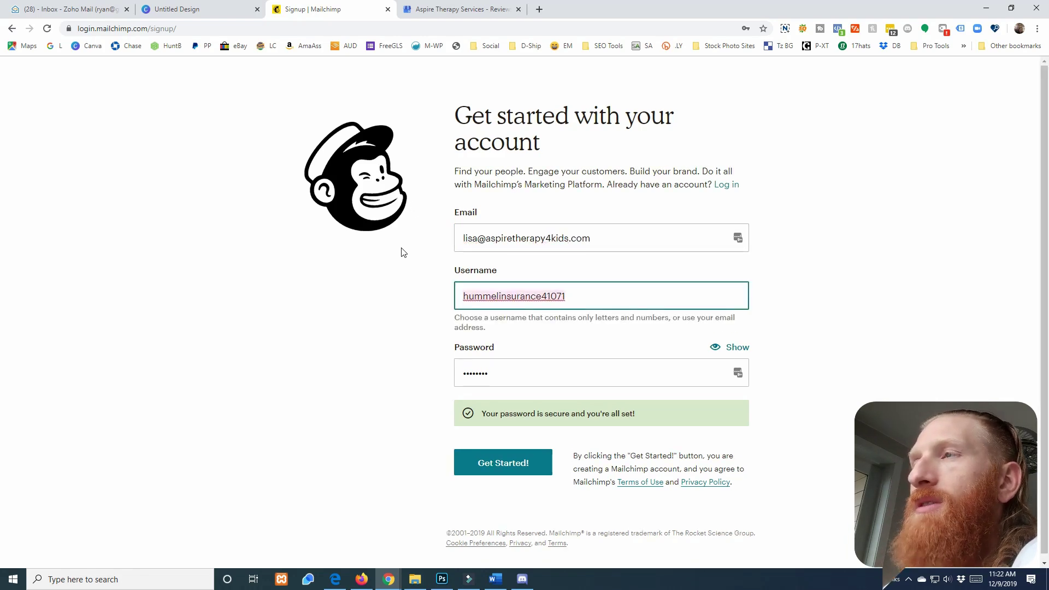
pyautogui.write('A')
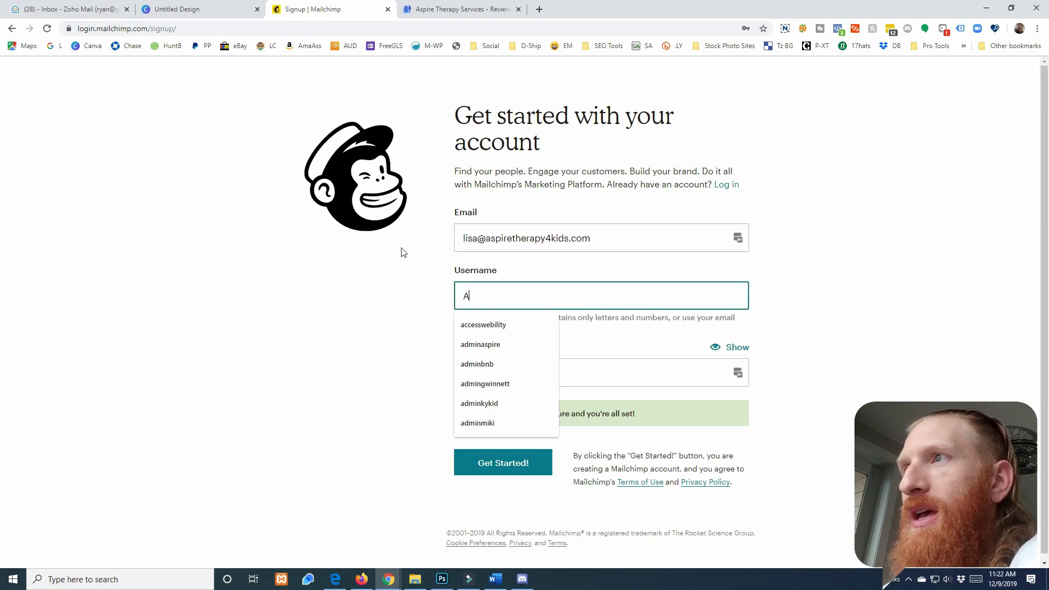
pyautogui.write('spireTherapy')
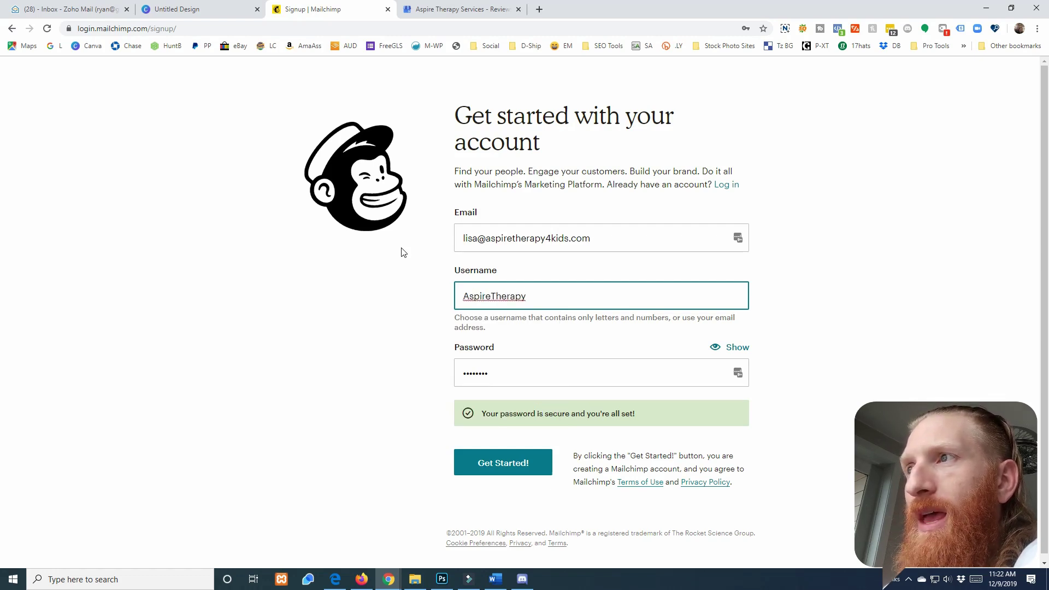
pyautogui.press('Tab')
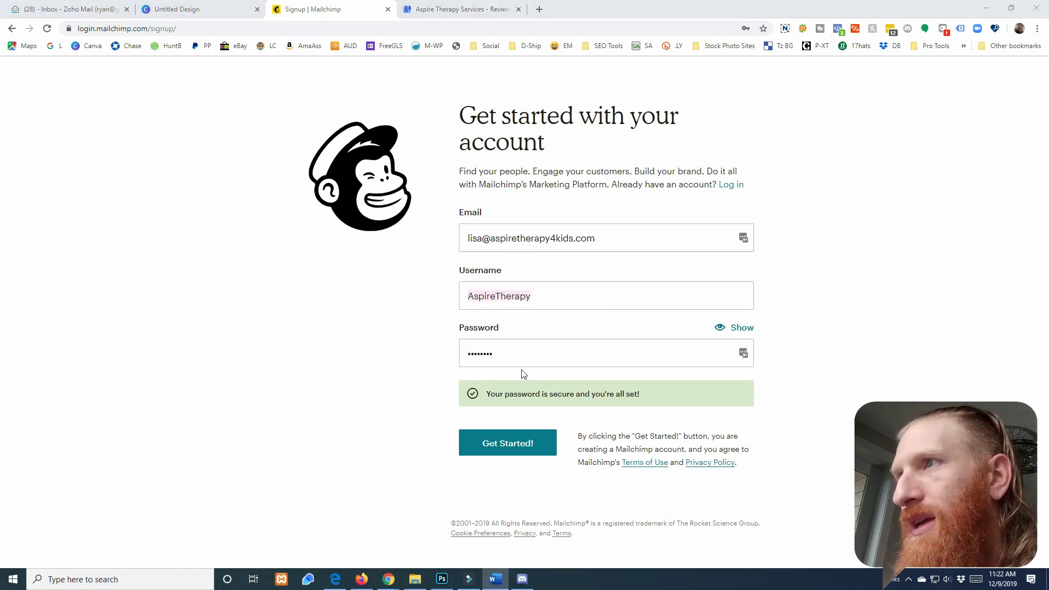
pyautogui.moveTo(515, 359); pyautogui.dragTo(463, 360)
pyautogui.hotkey('ctrl', 'v')
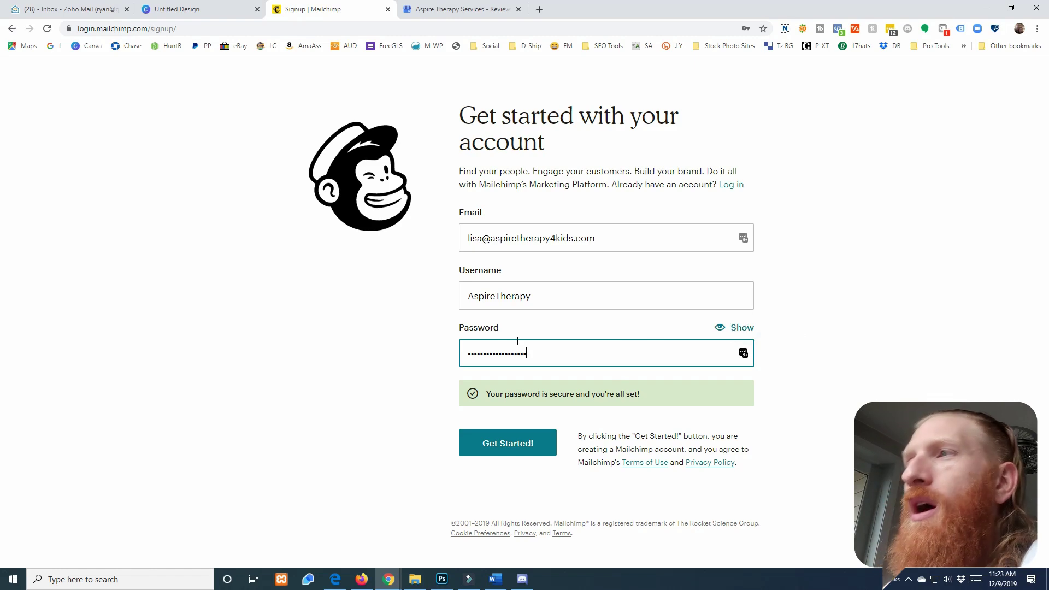
pyautogui.click(512, 451)
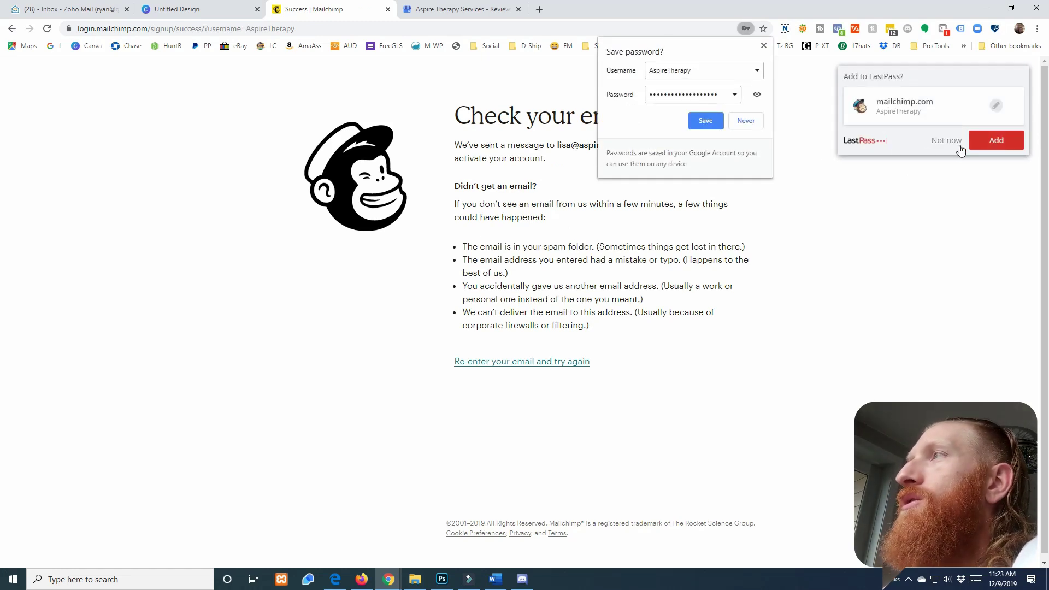
# Save the new login in LastPass and bring the Zoho Mail window onto the screen
pyautogui.click(990, 143)
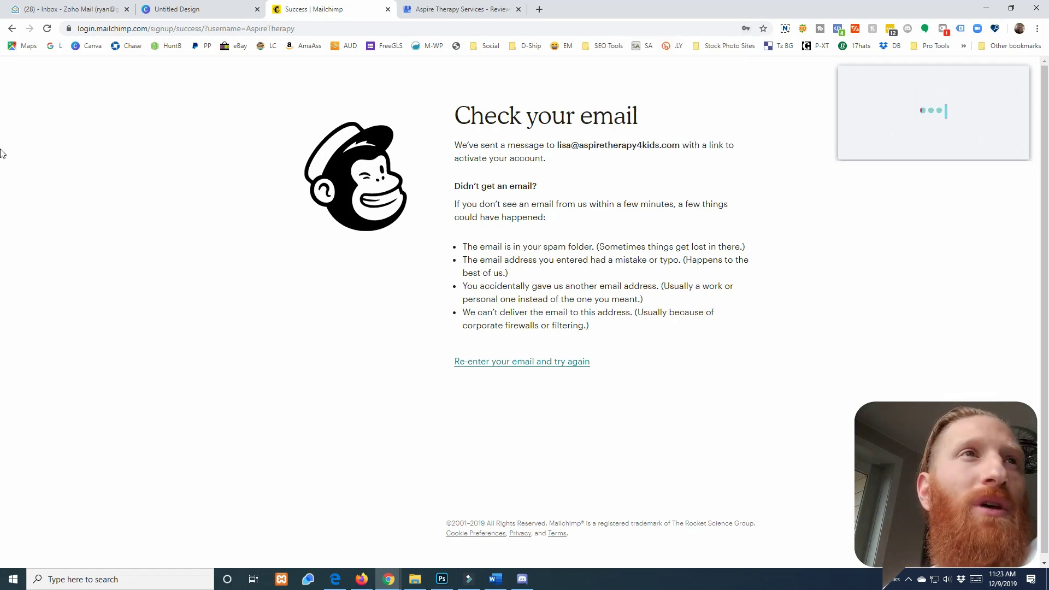
pyautogui.click(1, 586)
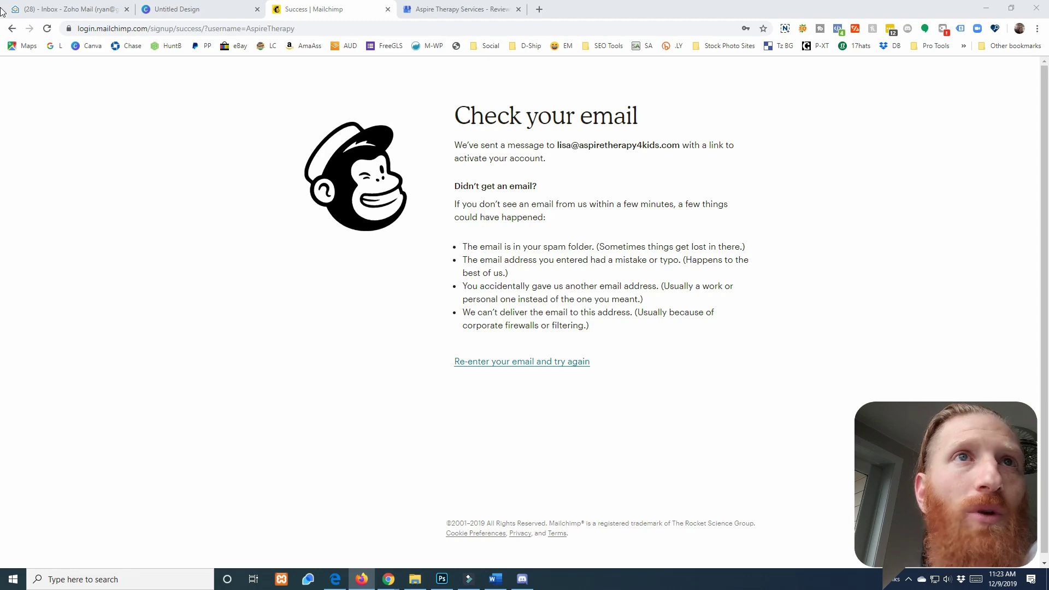
pyautogui.moveTo(0, 12); pyautogui.dragTo(536, 79)
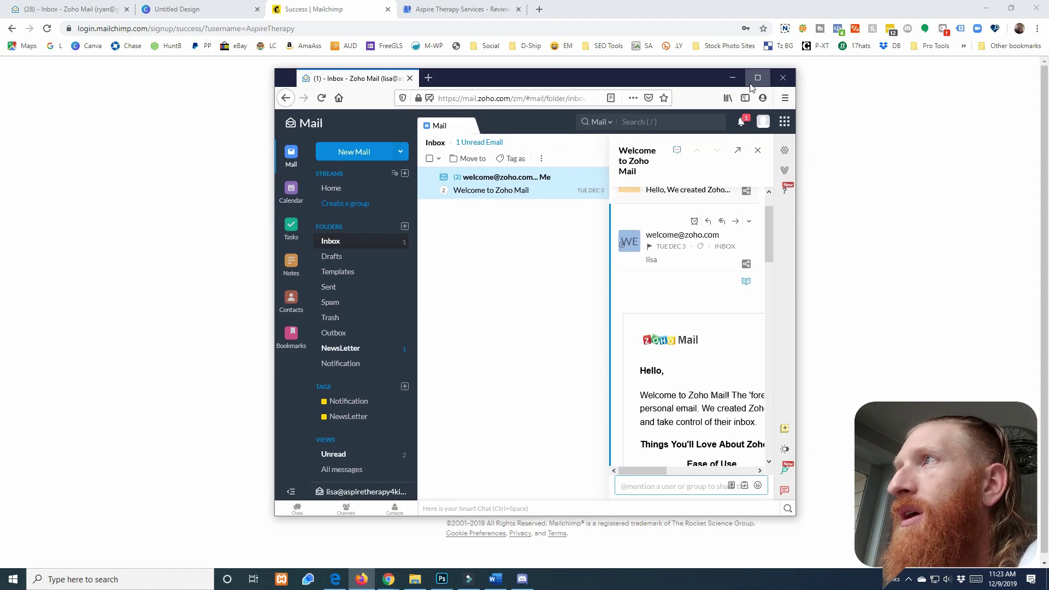
# Open the Activate Your Mailchimp Account email in NewsLetter and follow its link past the robot check
pyautogui.click(758, 77)
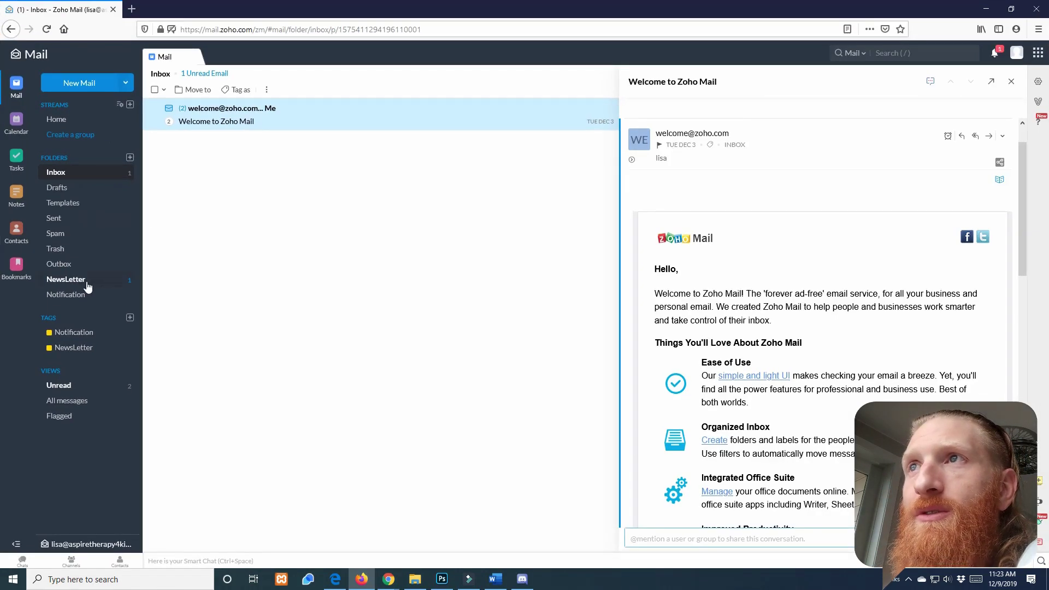
pyautogui.click(87, 280)
pyautogui.click(263, 121)
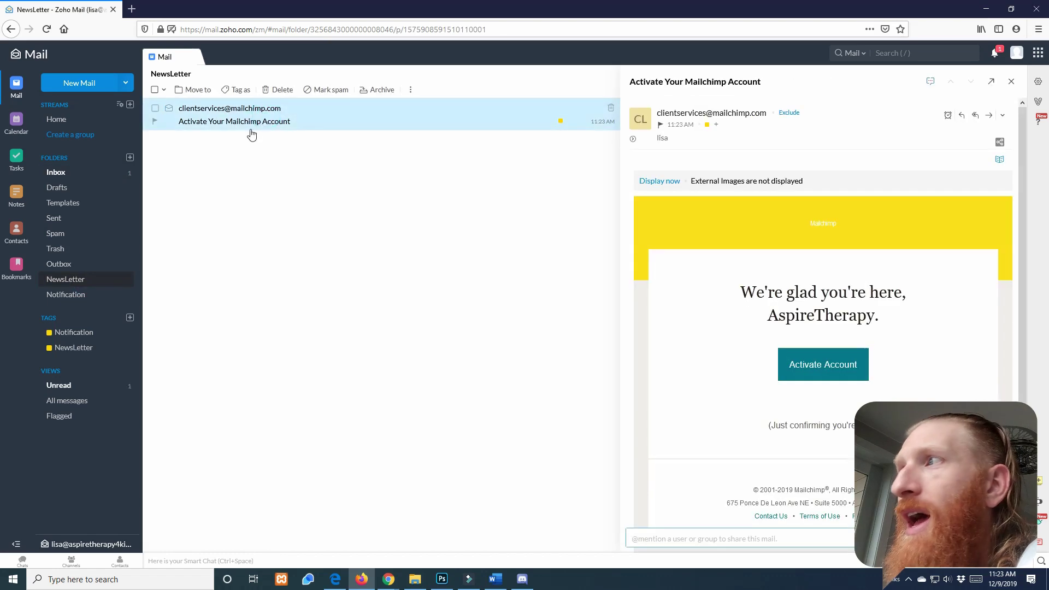
pyautogui.click(828, 365)
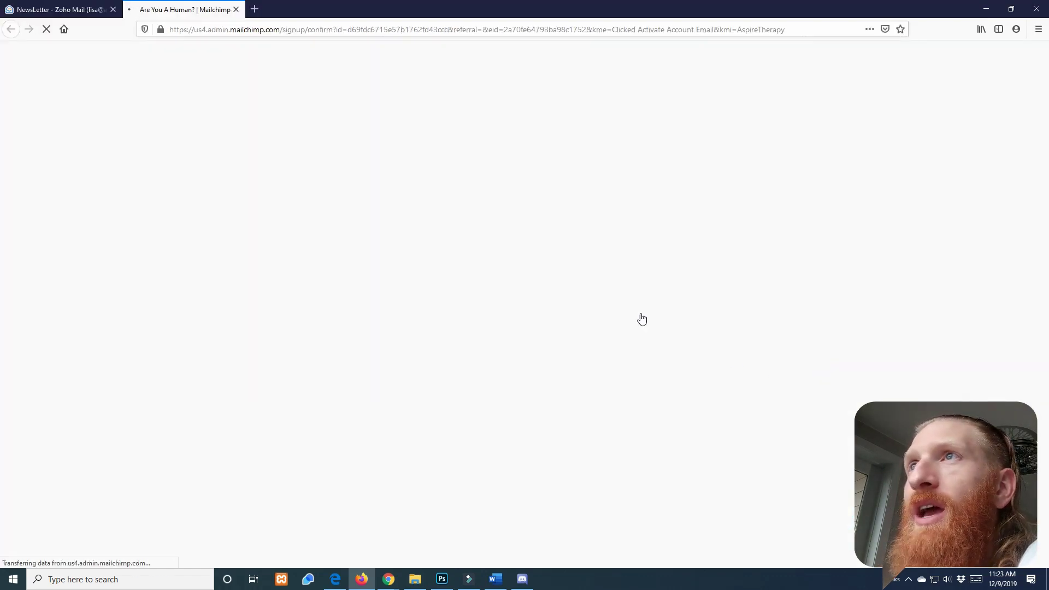
pyautogui.click(507, 184)
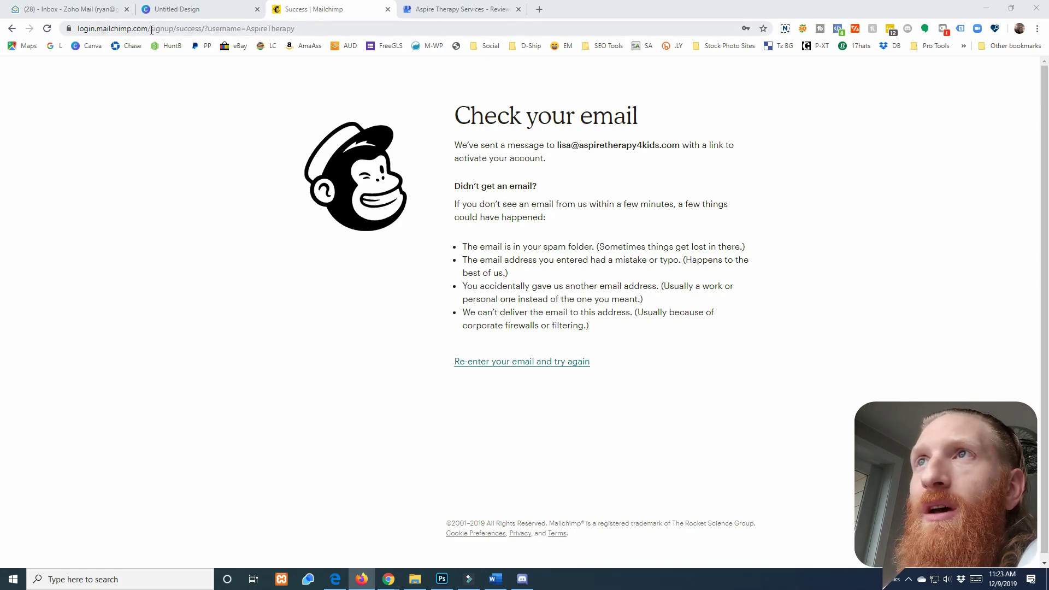
# Go to login.mailchimp.com and log in with the new account's saved LastPass credentials
pyautogui.moveTo(151, 30); pyautogui.dragTo(298, 30)
pyautogui.press('BackSpace')
pyautogui.press('Return')
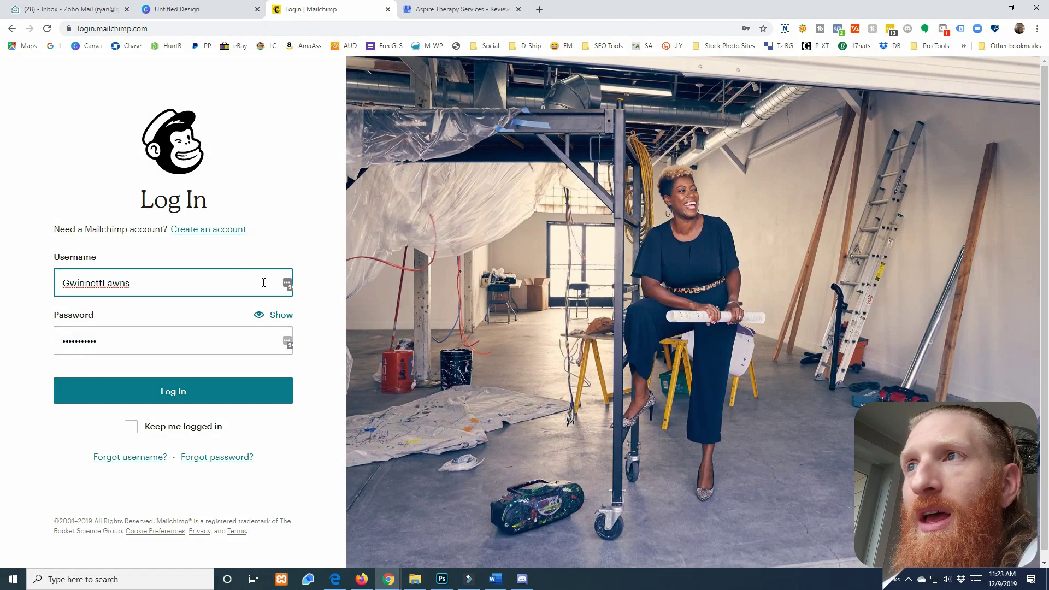
pyautogui.click(287, 284)
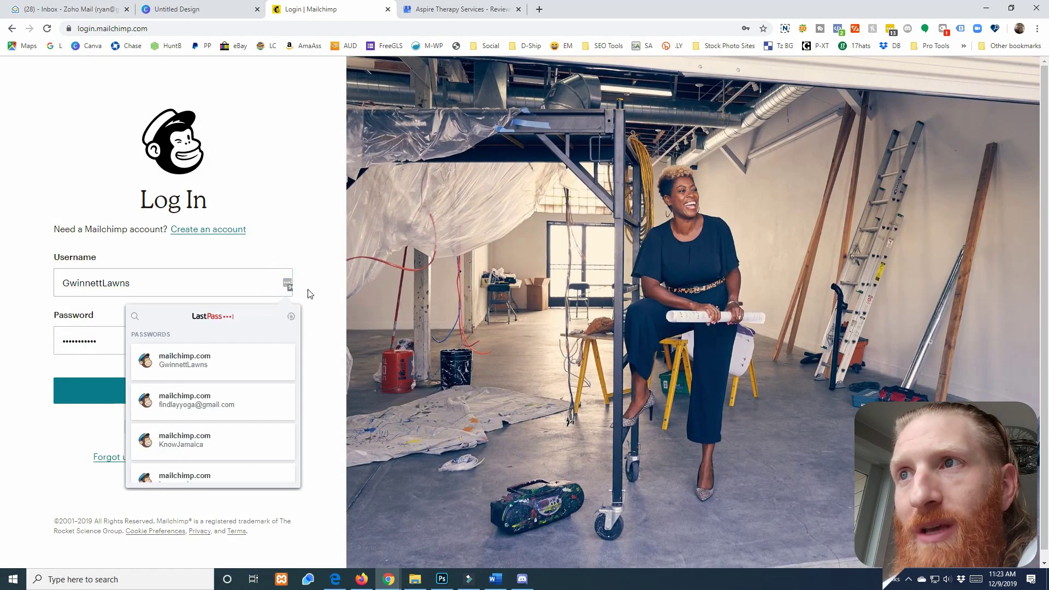
pyautogui.scroll(-4, 211, 429)
pyautogui.scroll(-4, 213, 427)
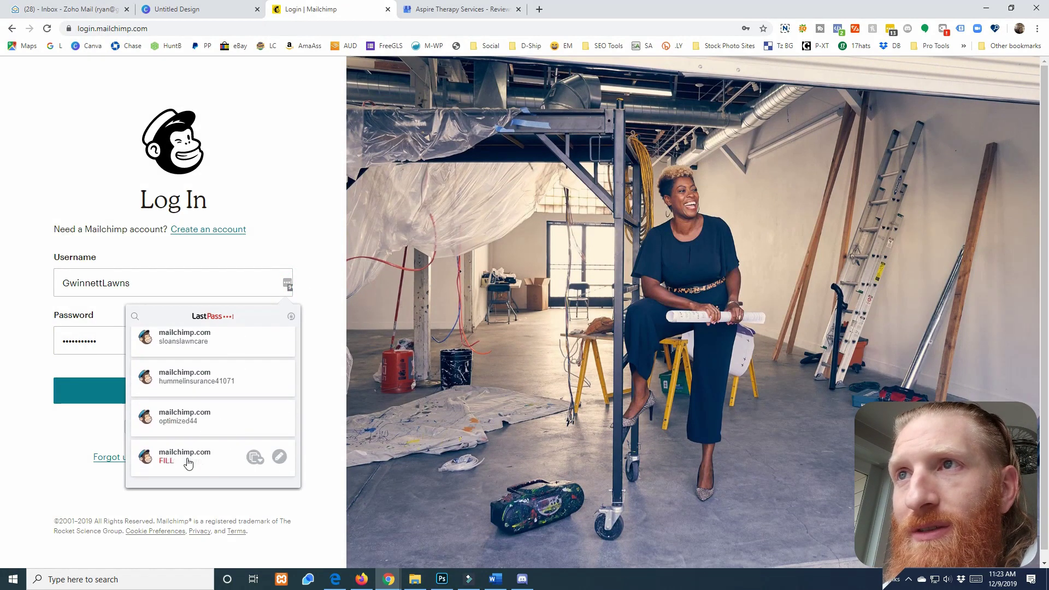
pyautogui.click(188, 464)
pyautogui.click(157, 402)
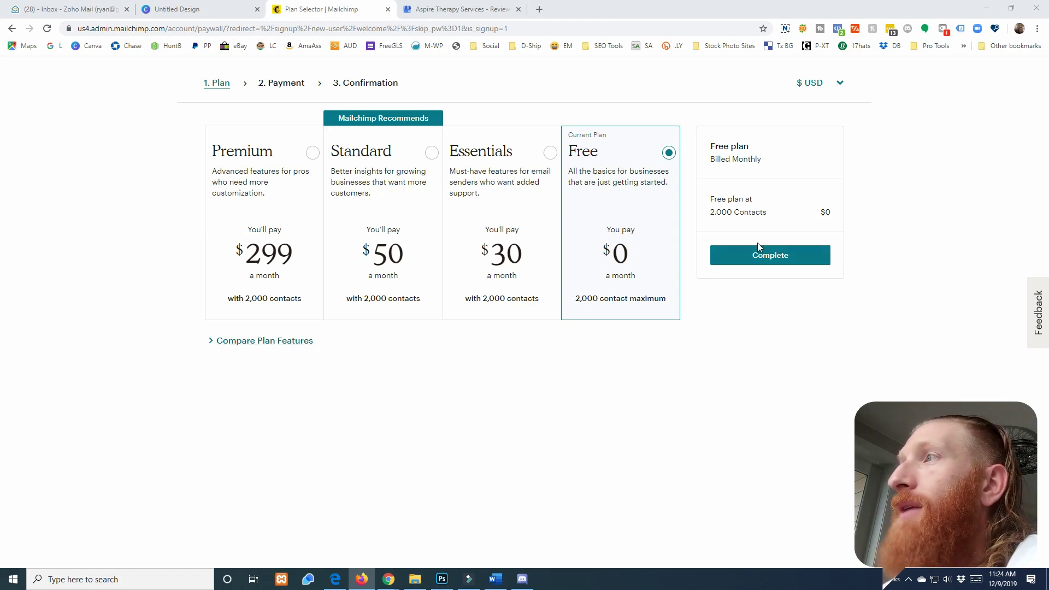
# Keep the Free plan and enter the owner's first and last name, fixing a last-name typo
pyautogui.click(778, 255)
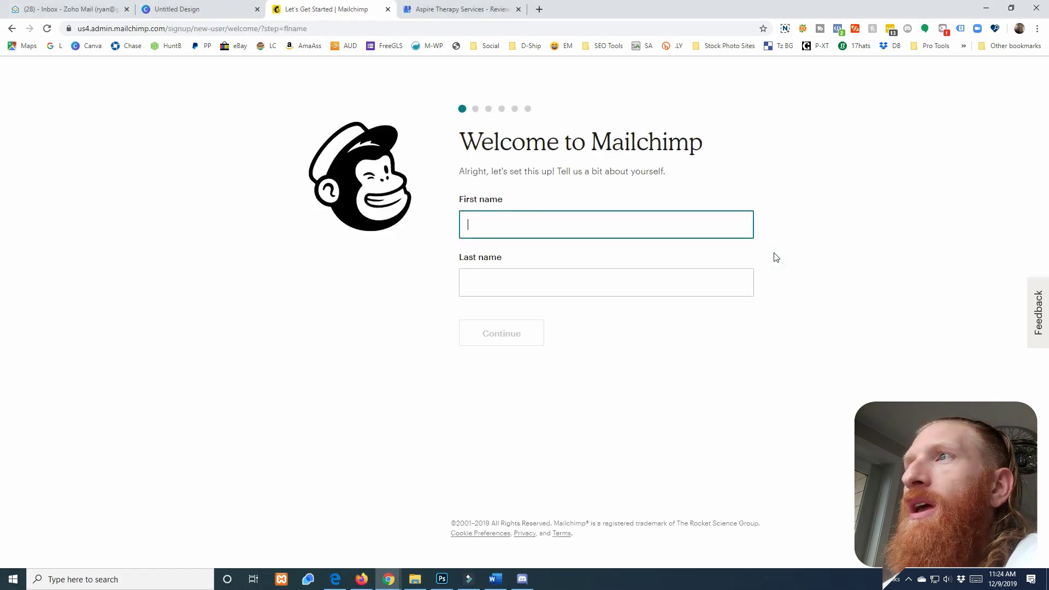
pyautogui.press('Tab')
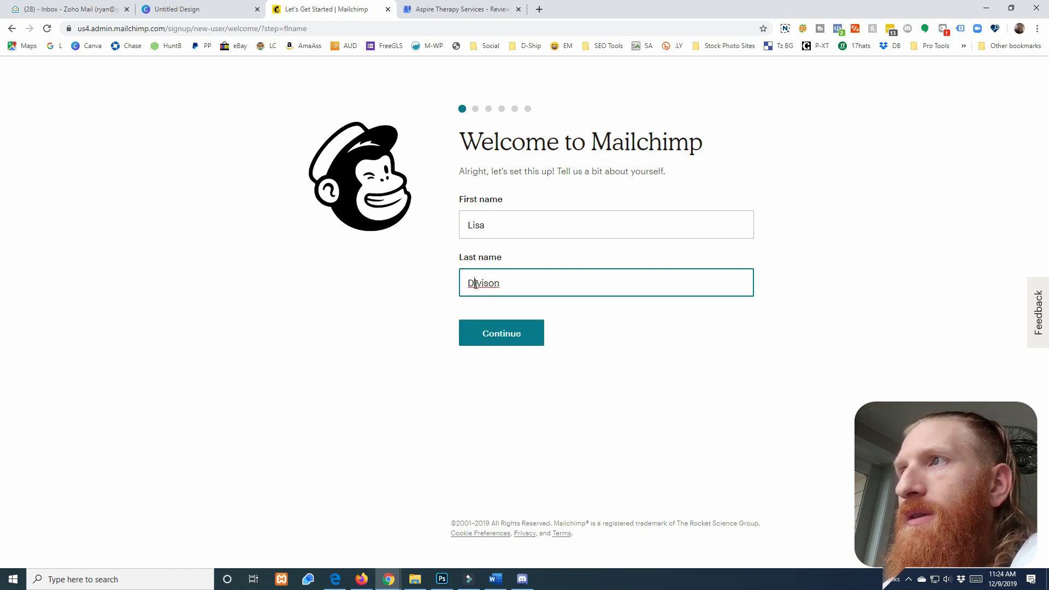
pyautogui.click(476, 284)
pyautogui.press('BackSpace')
pyautogui.write('a')
pyautogui.press('BackSpace')
pyautogui.write('a')
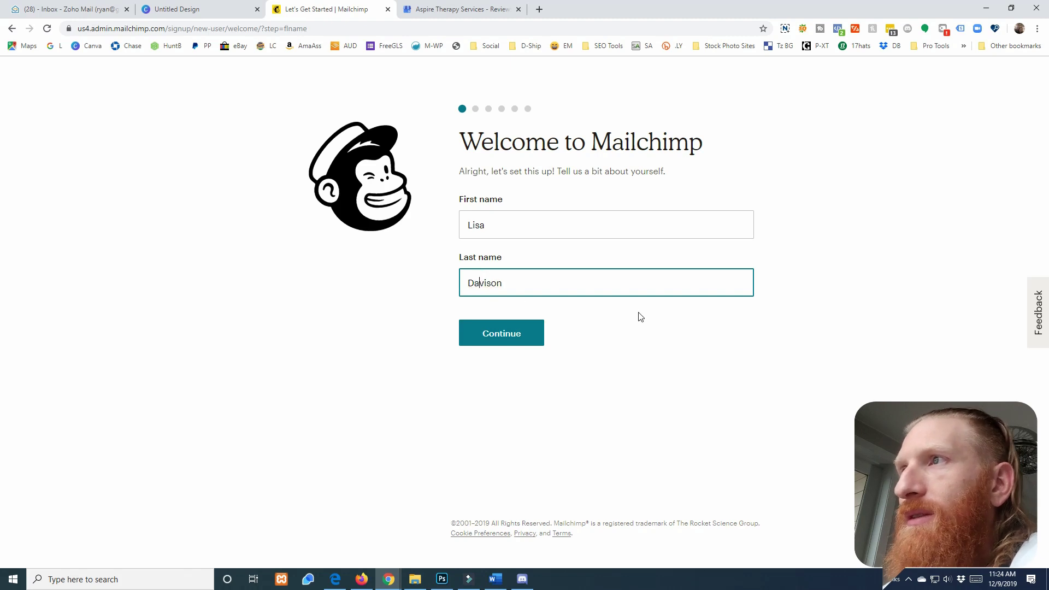
pyautogui.click(495, 339)
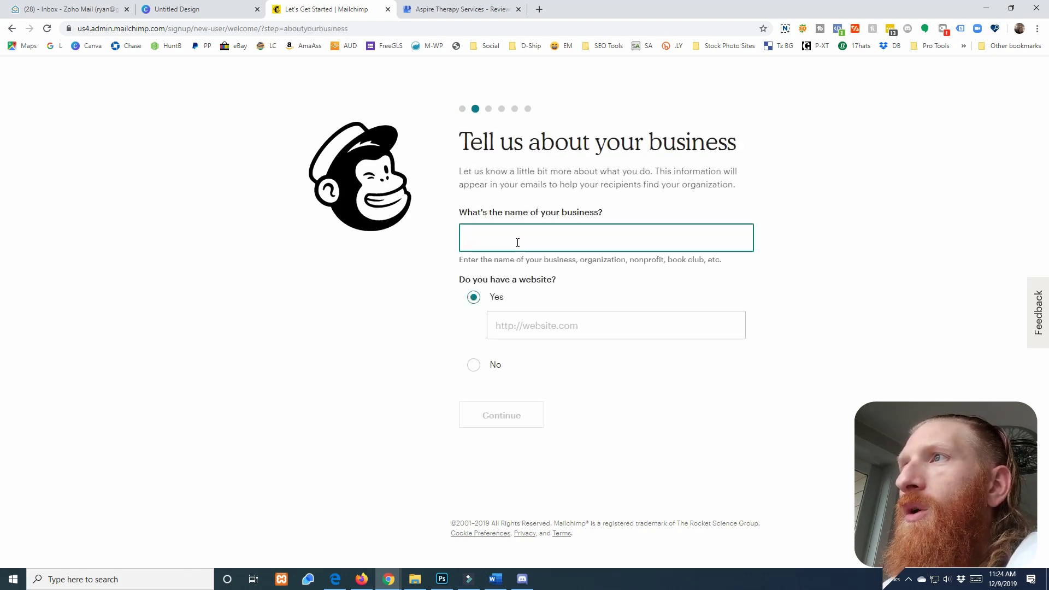
pyautogui.click(518, 242)
pyautogui.write('Aspire Therapy Services')
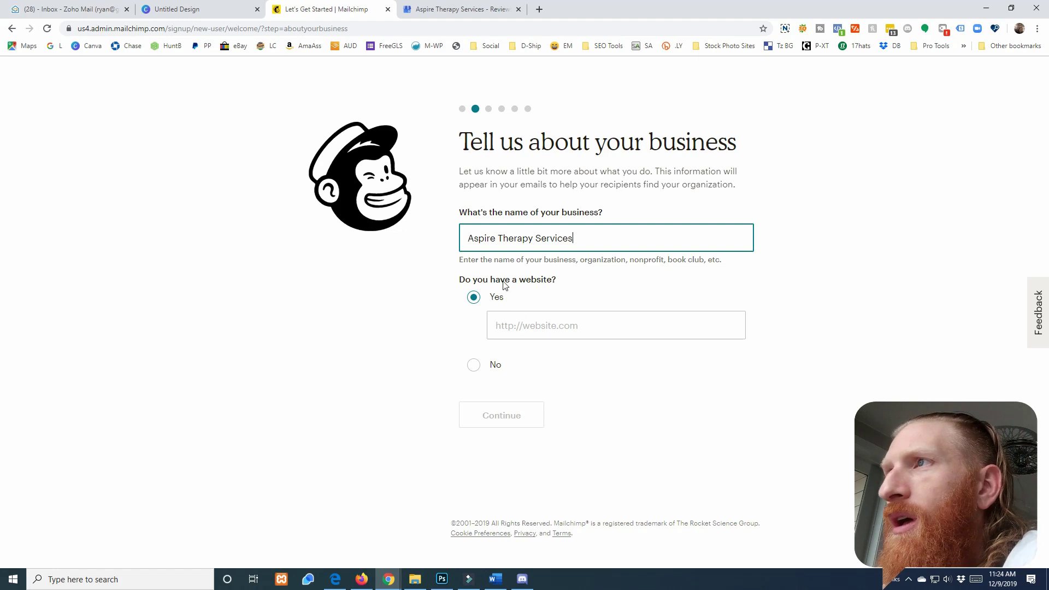
pyautogui.click(534, 319)
pyautogui.write('ht')
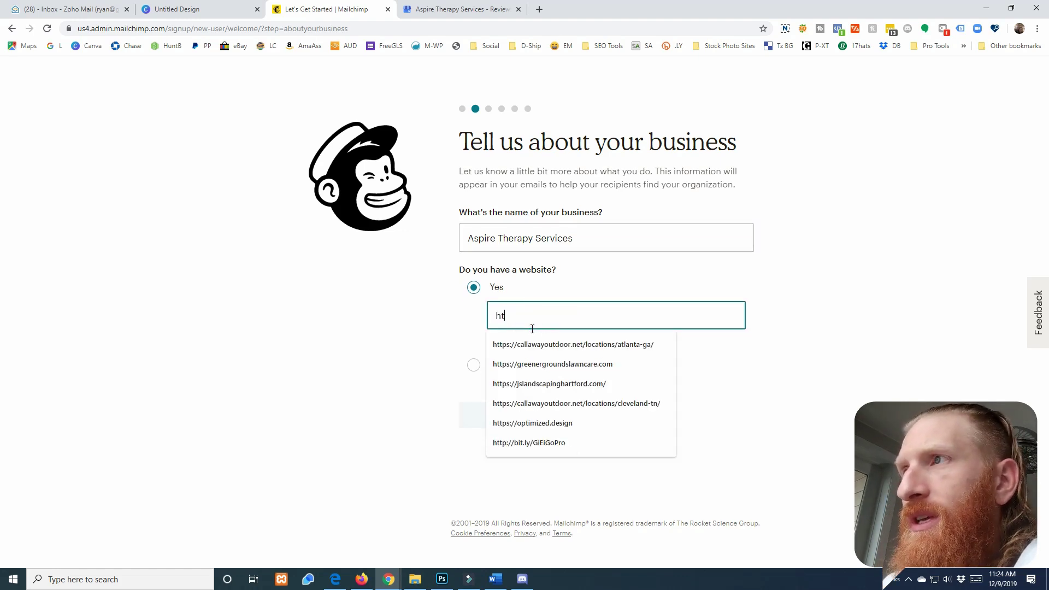
pyautogui.write('tps://aspirether')
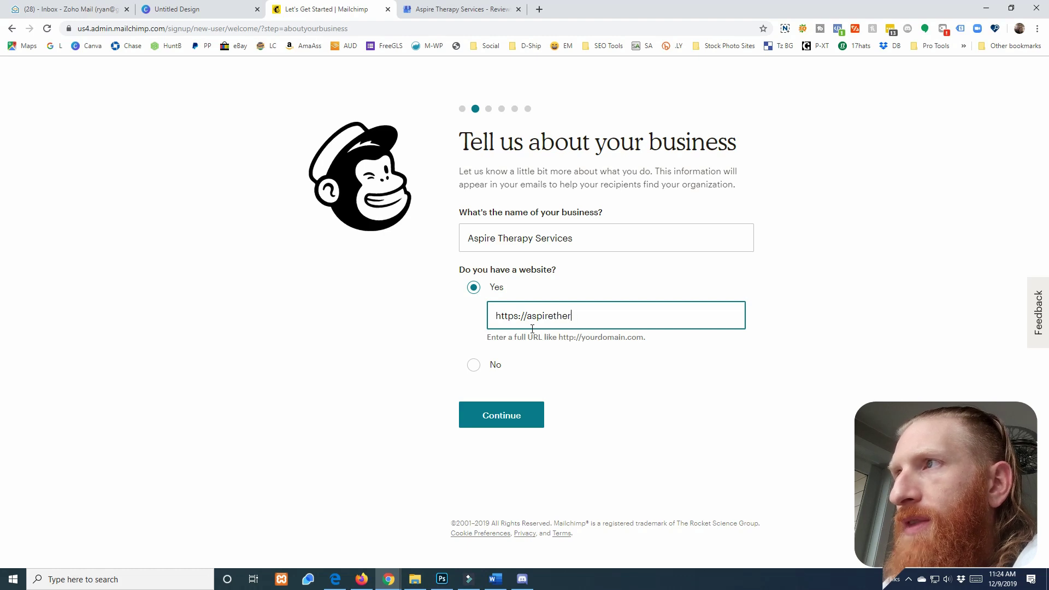
pyautogui.write('apy4kids.com')
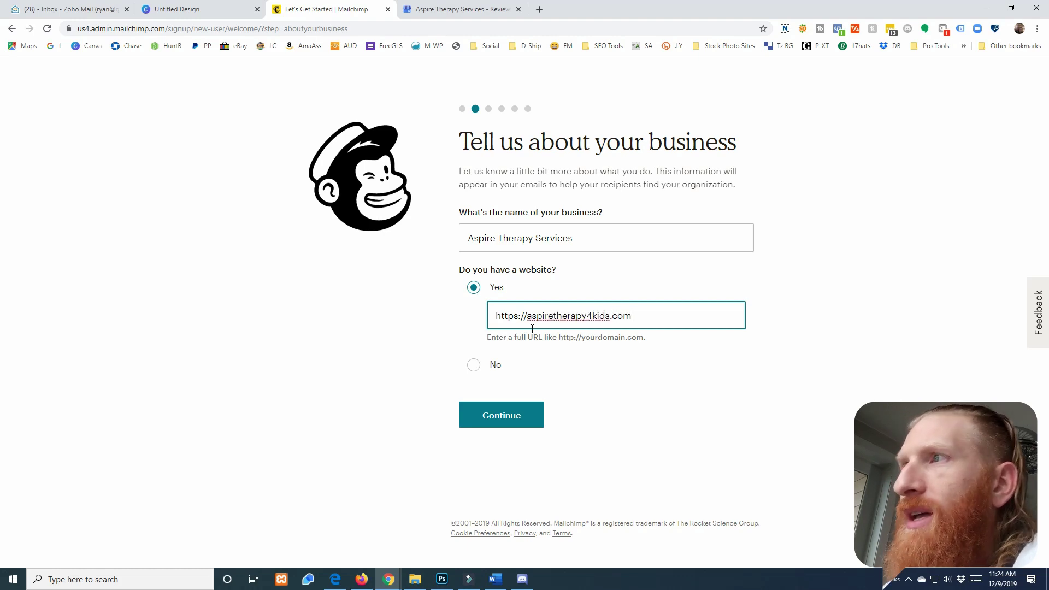
pyautogui.click(506, 415)
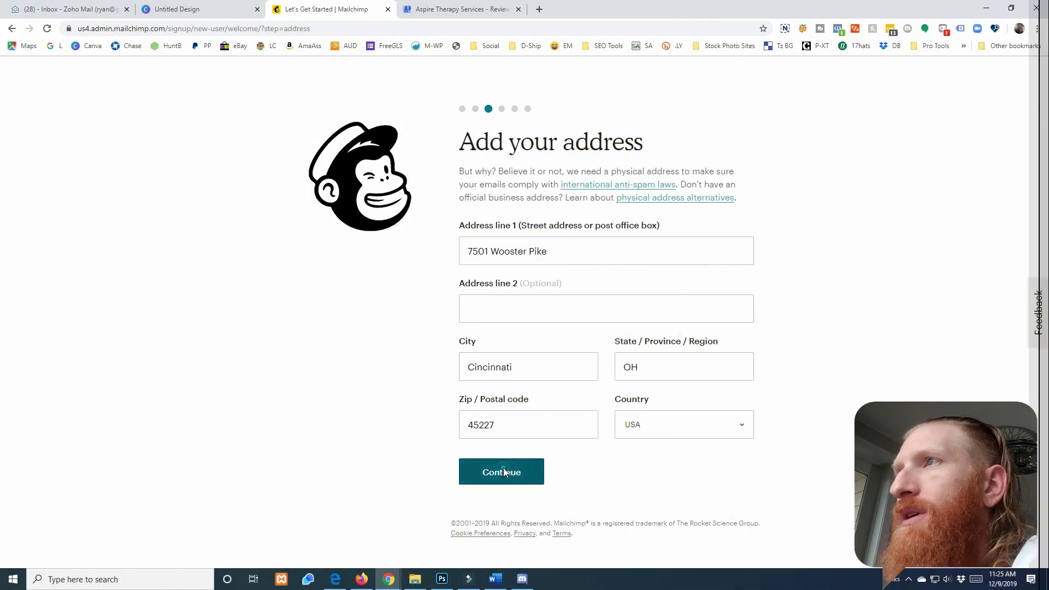
pyautogui.click(526, 479)
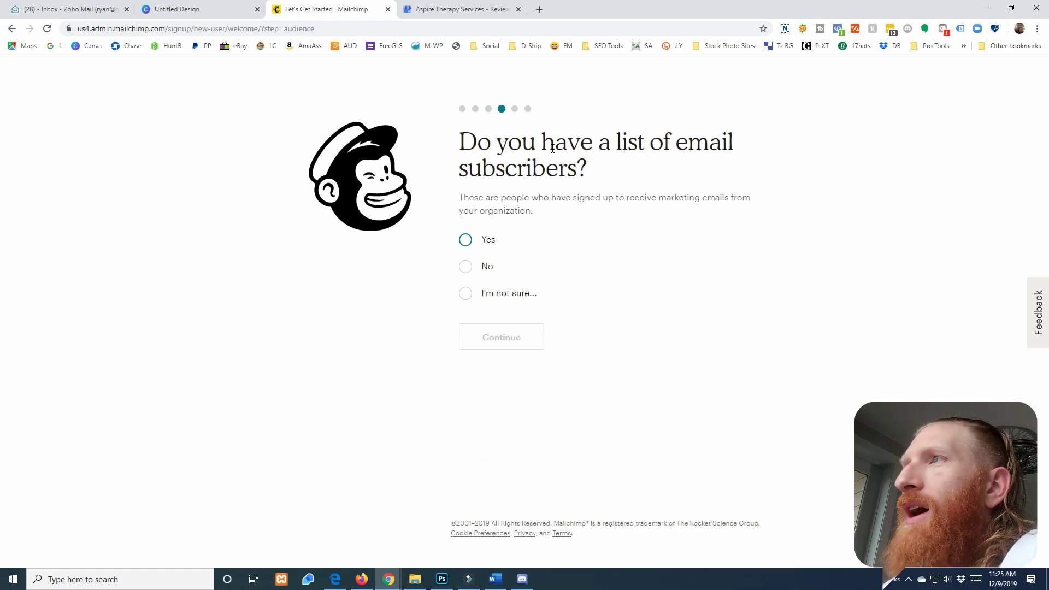
# Answer No to having subscribers, skip social accounts and the marketing path, and finish onboarding
pyautogui.click(466, 267)
pyautogui.click(490, 374)
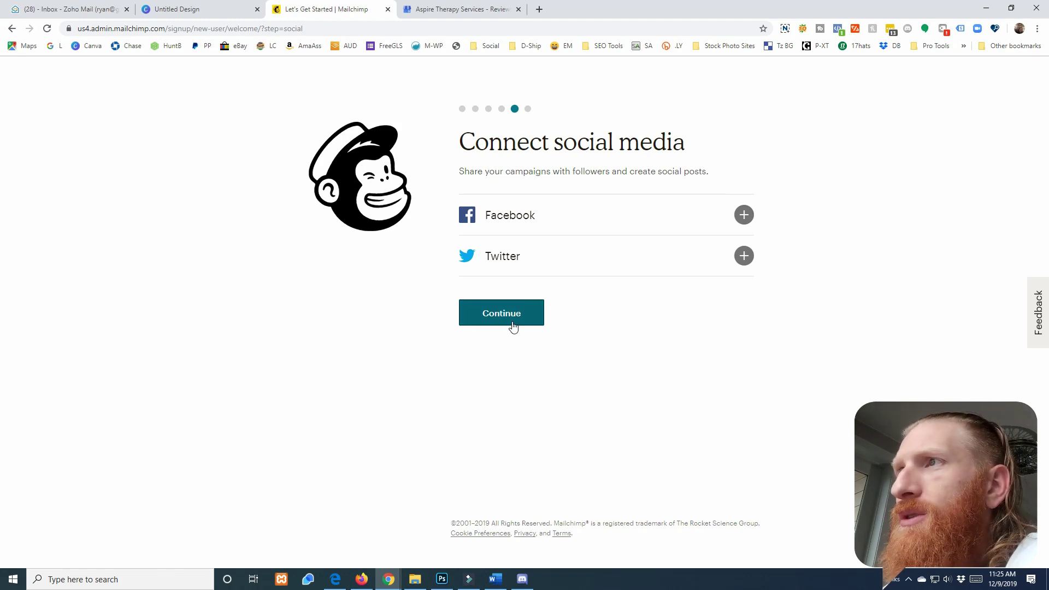
pyautogui.click(513, 327)
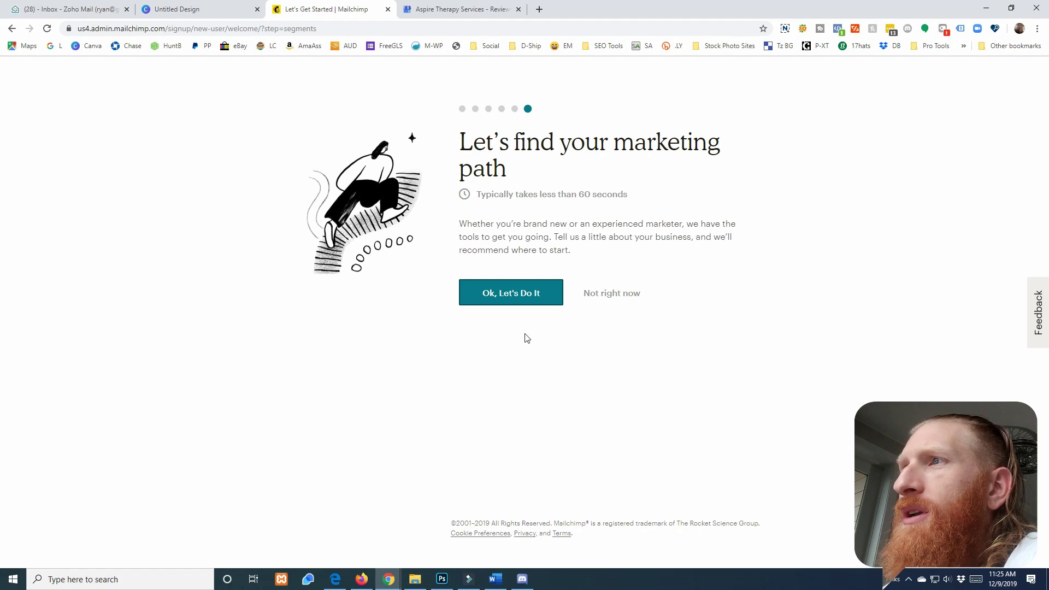
pyautogui.click(603, 297)
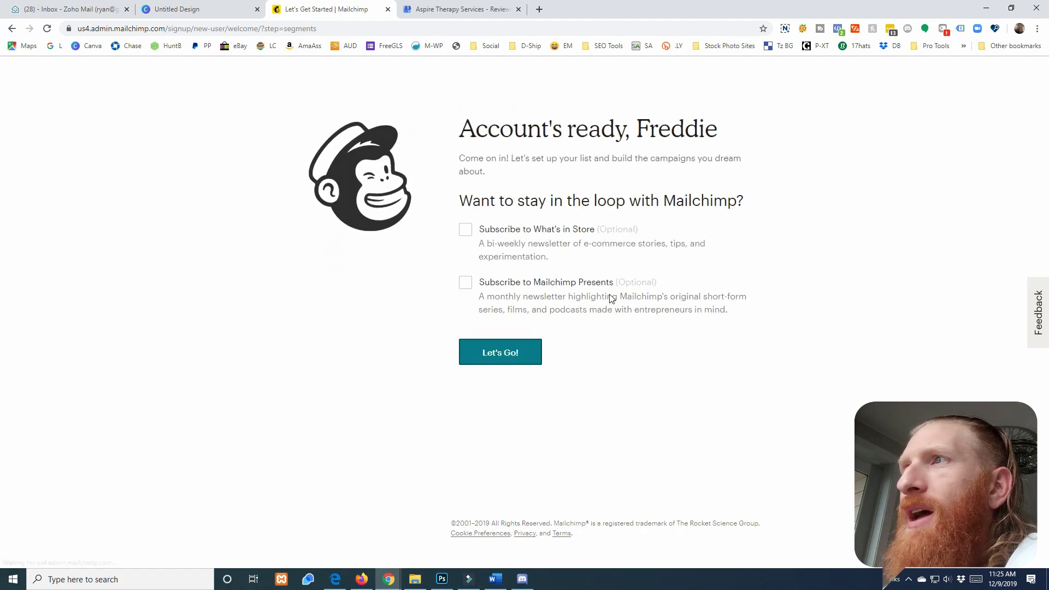
pyautogui.click(511, 355)
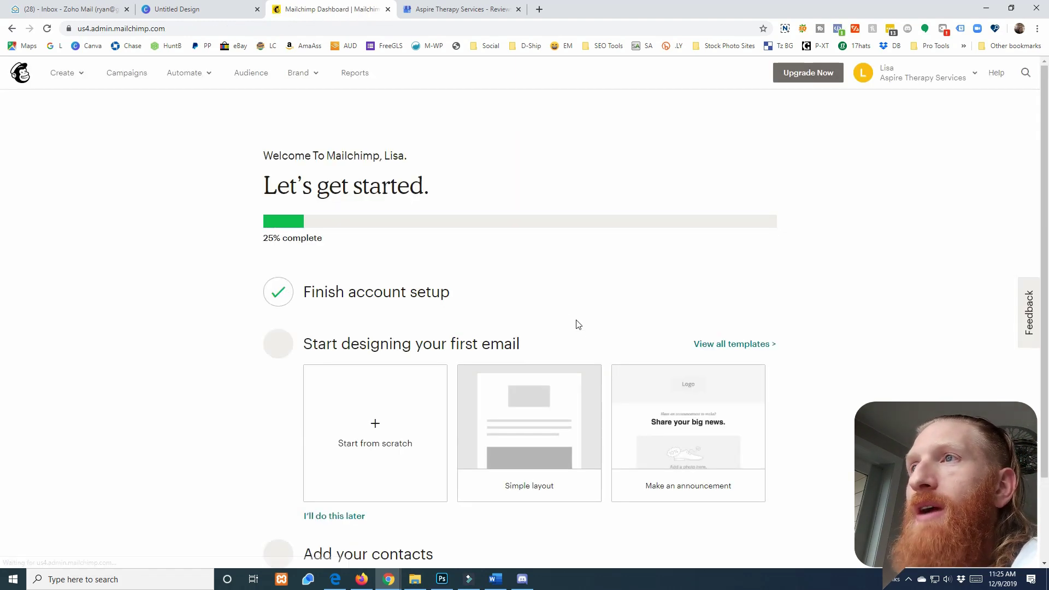
# Open the My Profile page from the account menu and begin uploading a profile photo
pyautogui.scroll(-2, 542, 278)
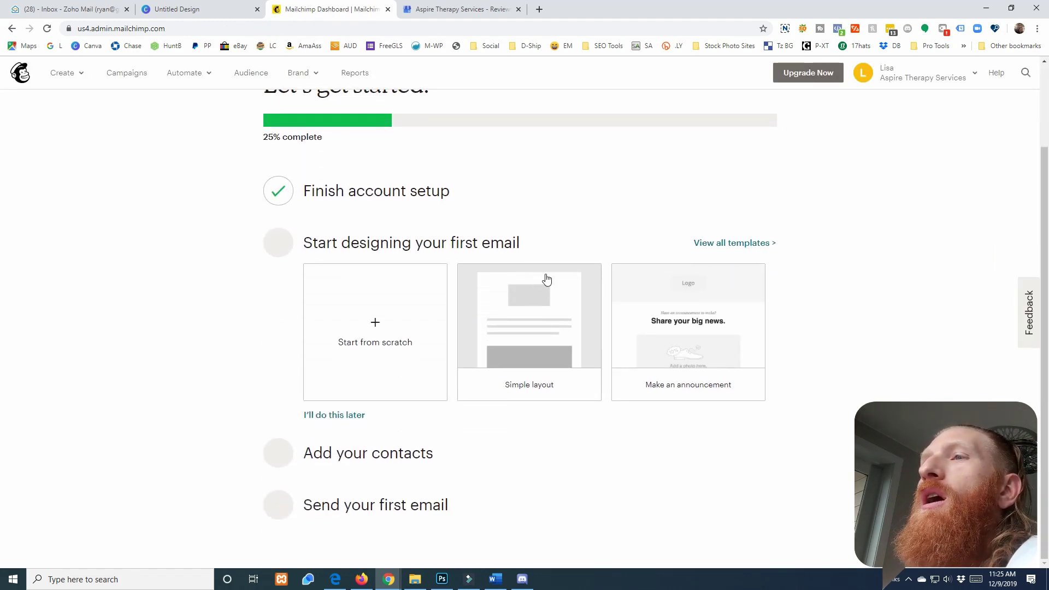
pyautogui.scroll(2, 852, 311)
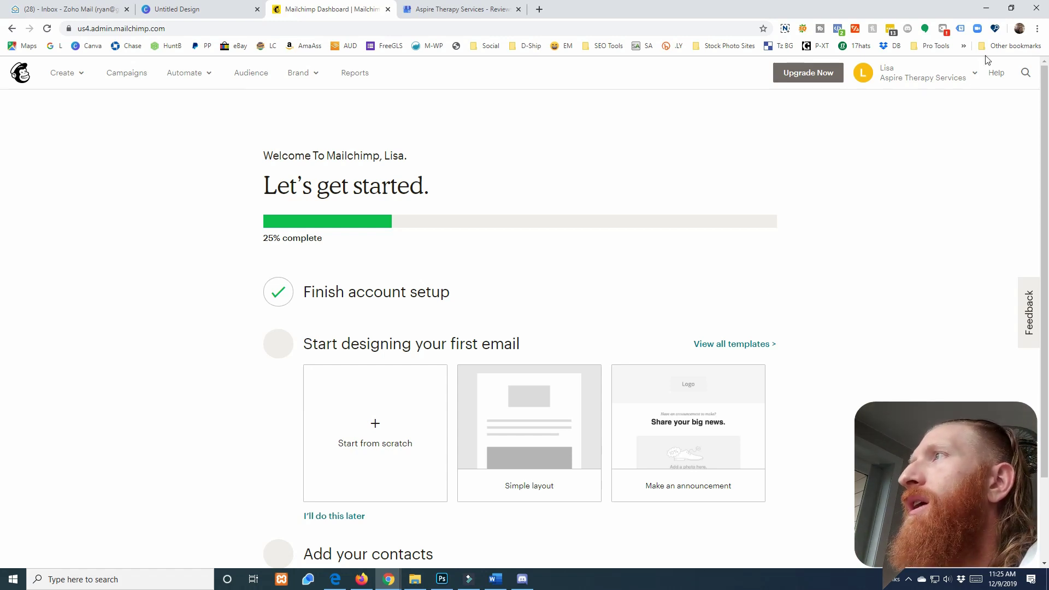
pyautogui.click(948, 78)
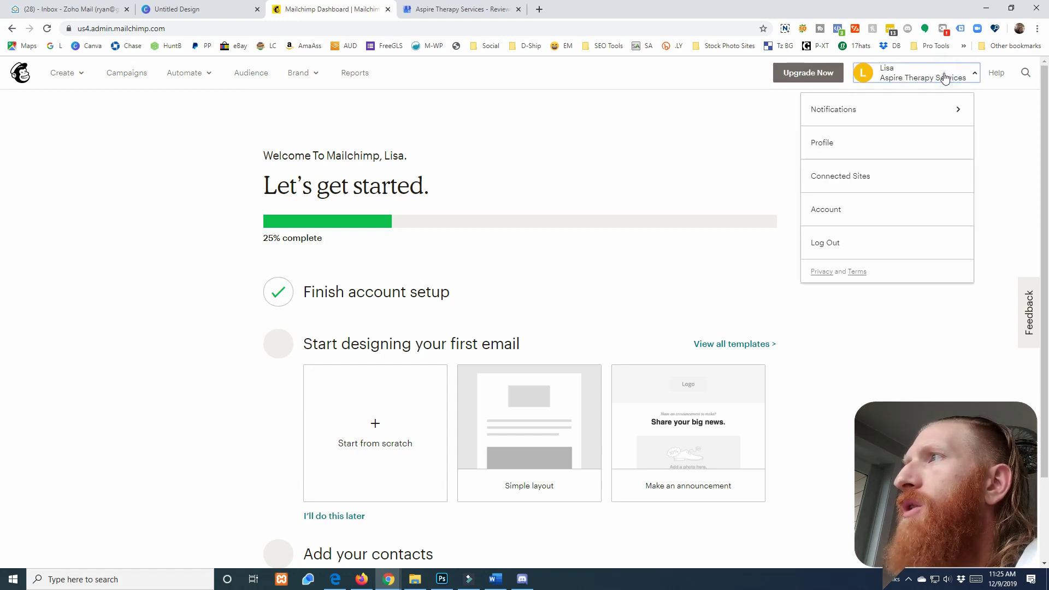
pyautogui.click(832, 145)
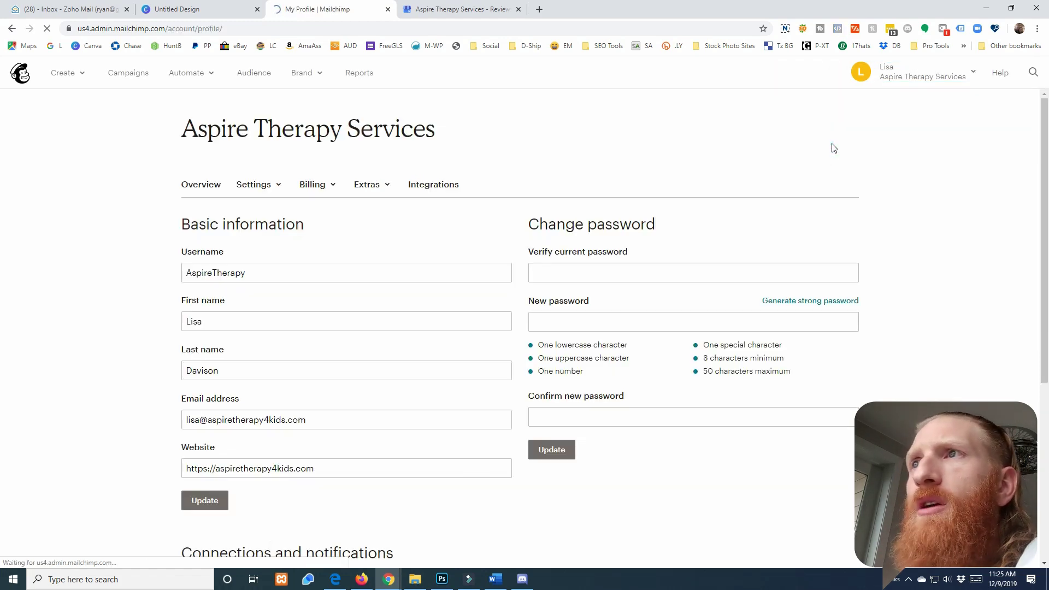
pyautogui.scroll(-2, 453, 276)
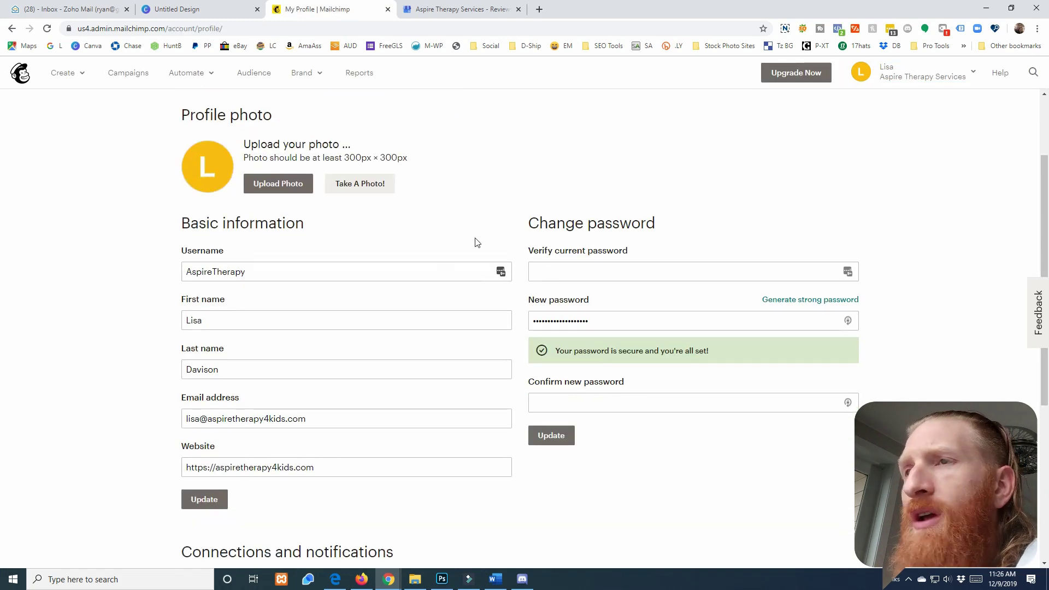
pyautogui.scroll(-3, 478, 243)
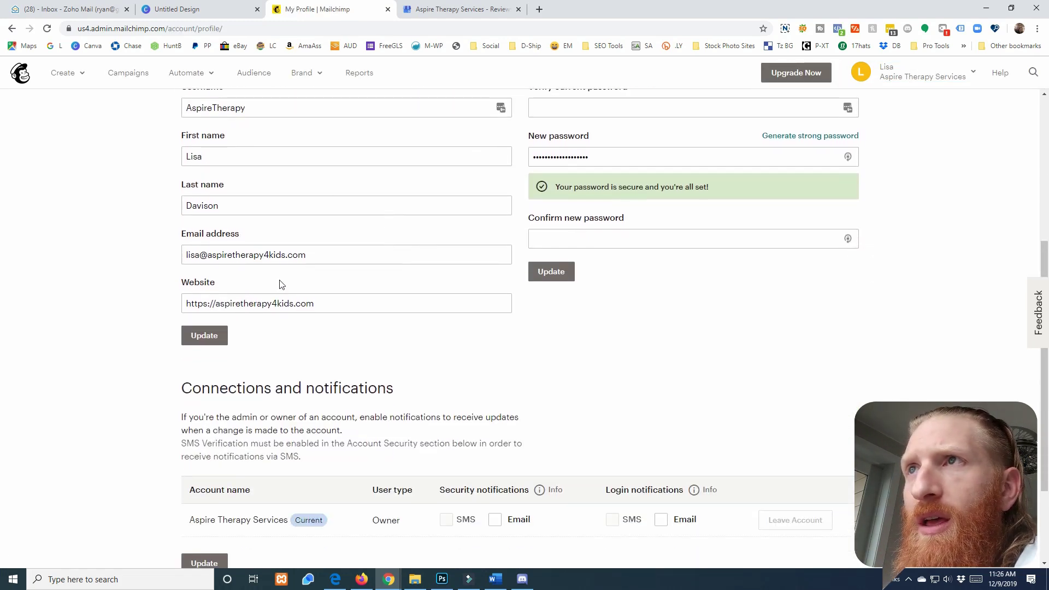
pyautogui.scroll(2, 280, 285)
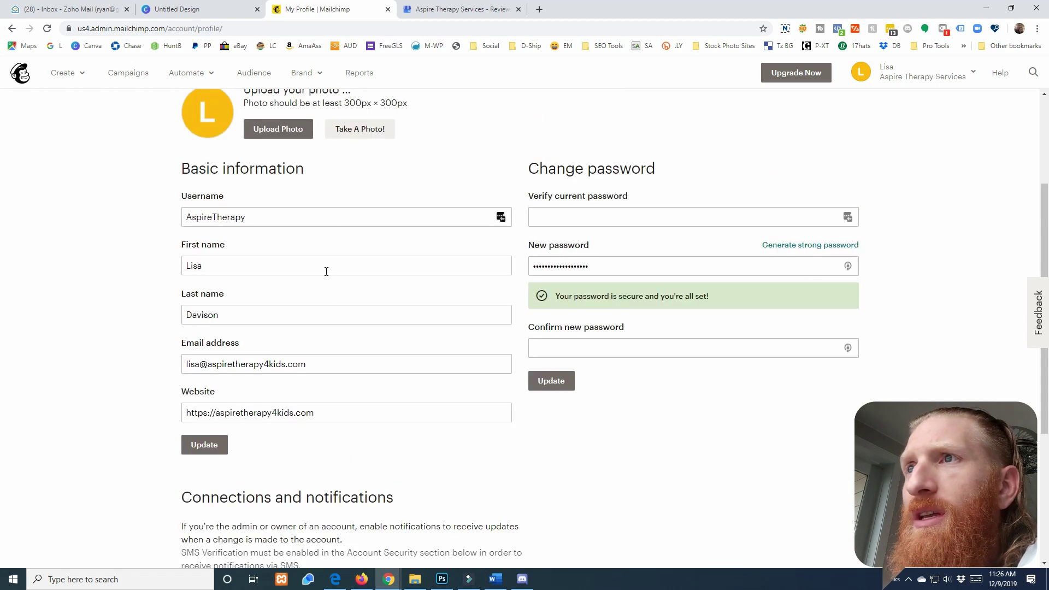
pyautogui.scroll(2, 546, 230)
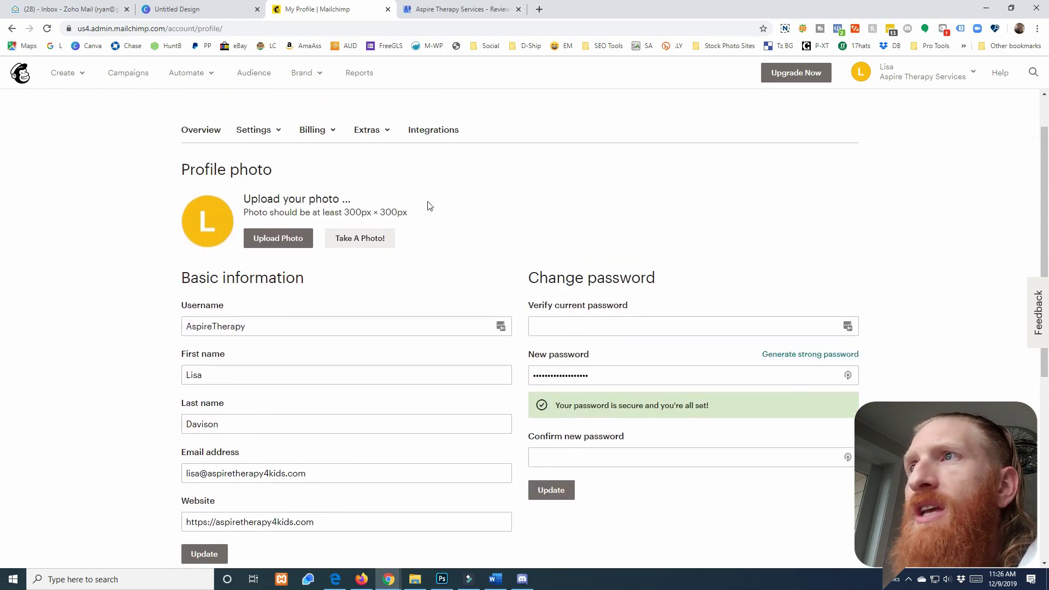
pyautogui.click(269, 239)
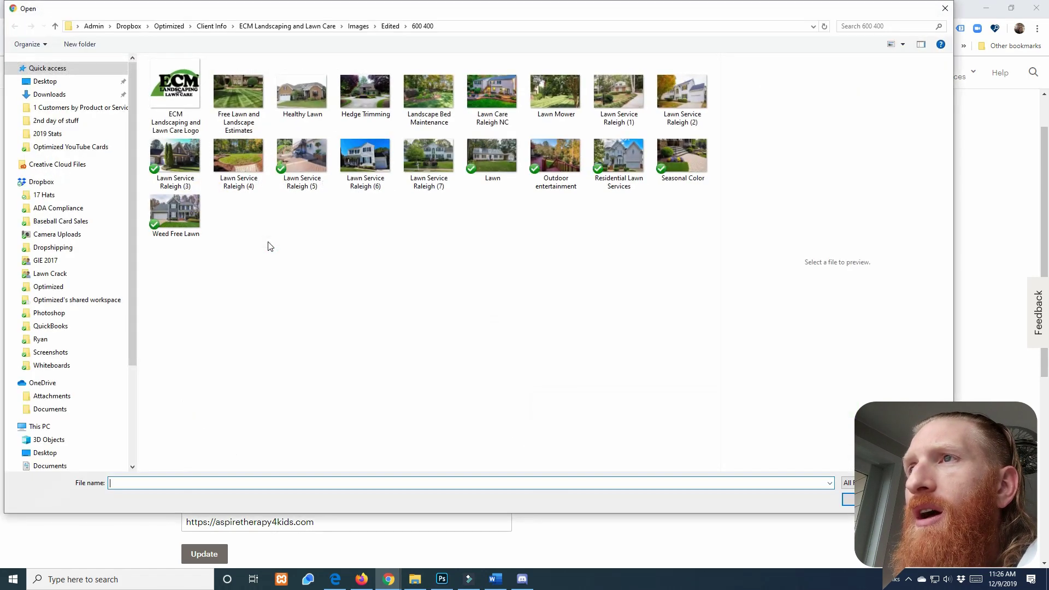
# Upload the headshot from the Aspire Therapy Services Images folder as the profile photo
pyautogui.click(216, 28)
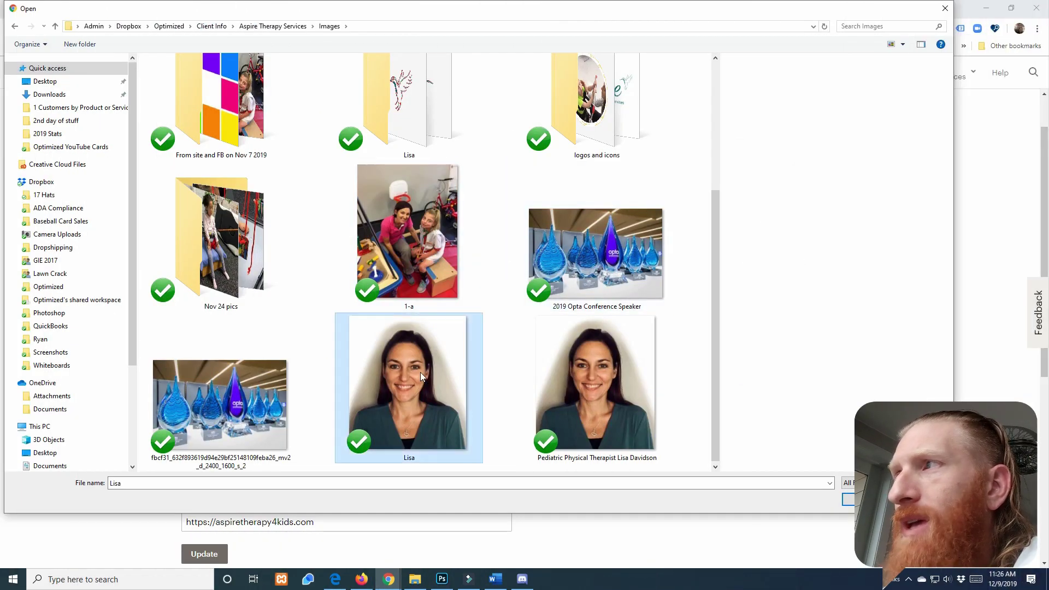
pyautogui.doubleClick(421, 376)
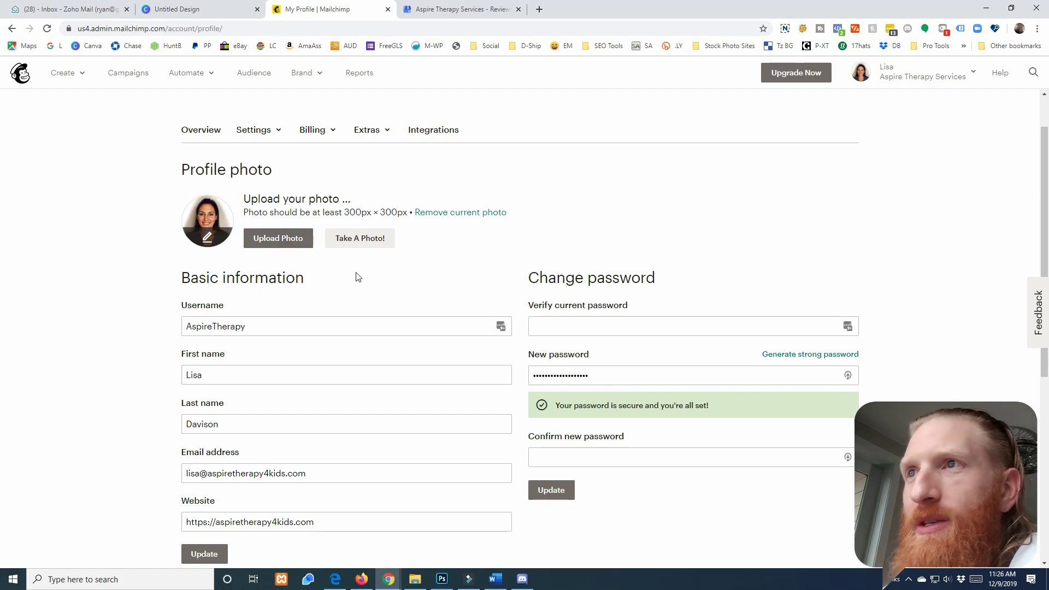
pyautogui.scroll(-2, 358, 277)
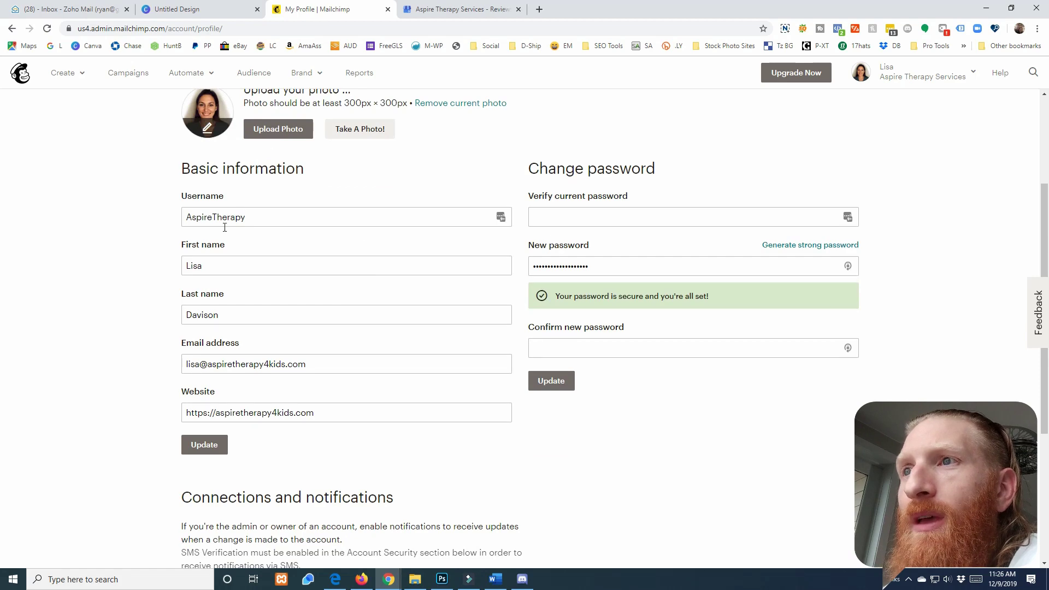
pyautogui.scroll(-4, 221, 238)
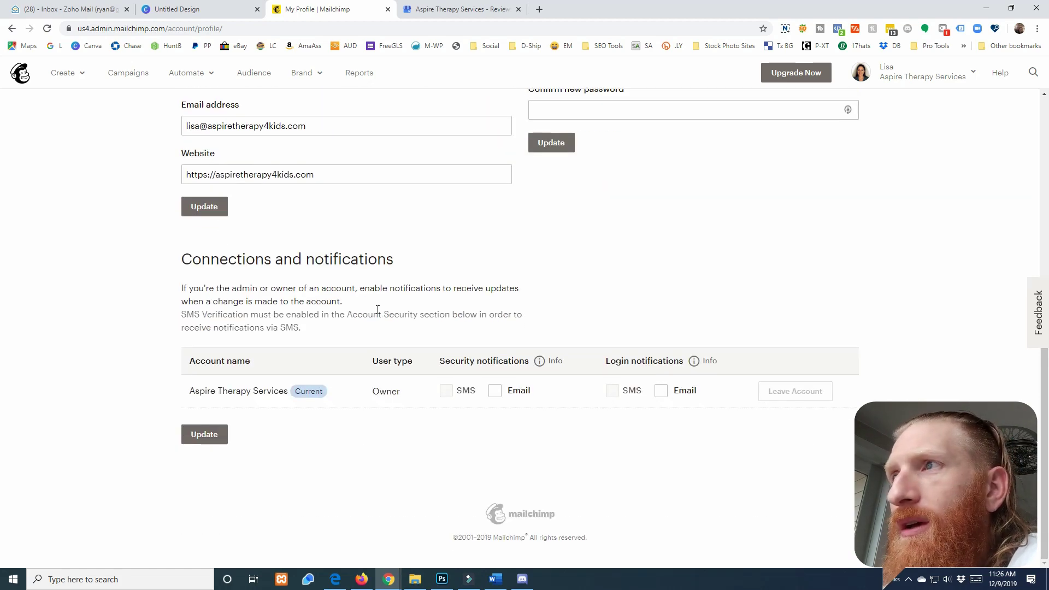
pyautogui.scroll(7, 378, 310)
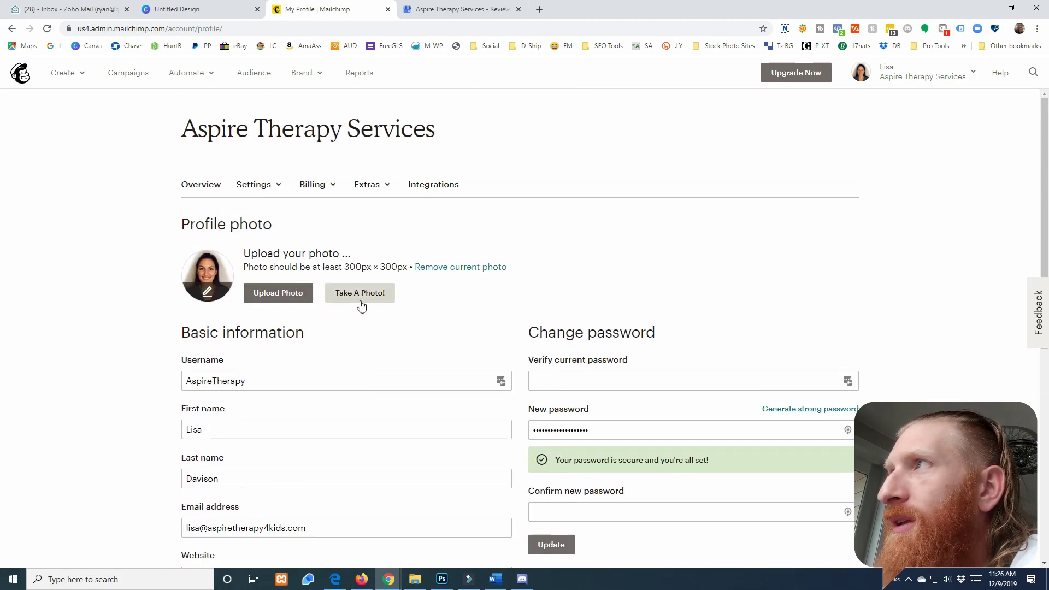
pyautogui.scroll(-1, 360, 305)
# In Settings > Details, set organization size 1-5 and industry Health and Fitness, and save
pyautogui.scroll(1, 459, 284)
pyautogui.click(253, 185)
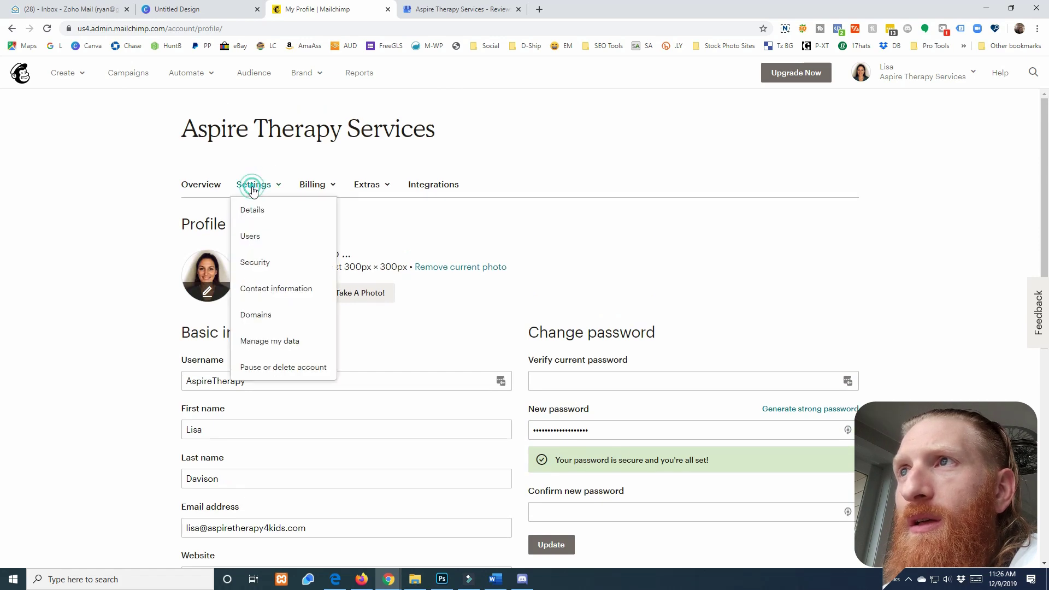
pyautogui.click(248, 215)
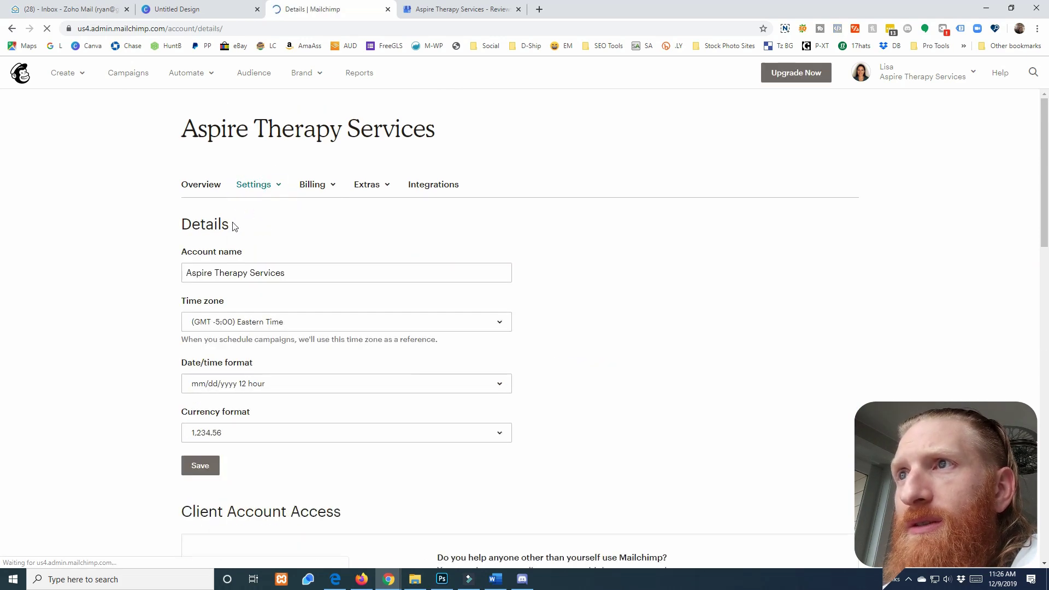
pyautogui.scroll(-2, 261, 324)
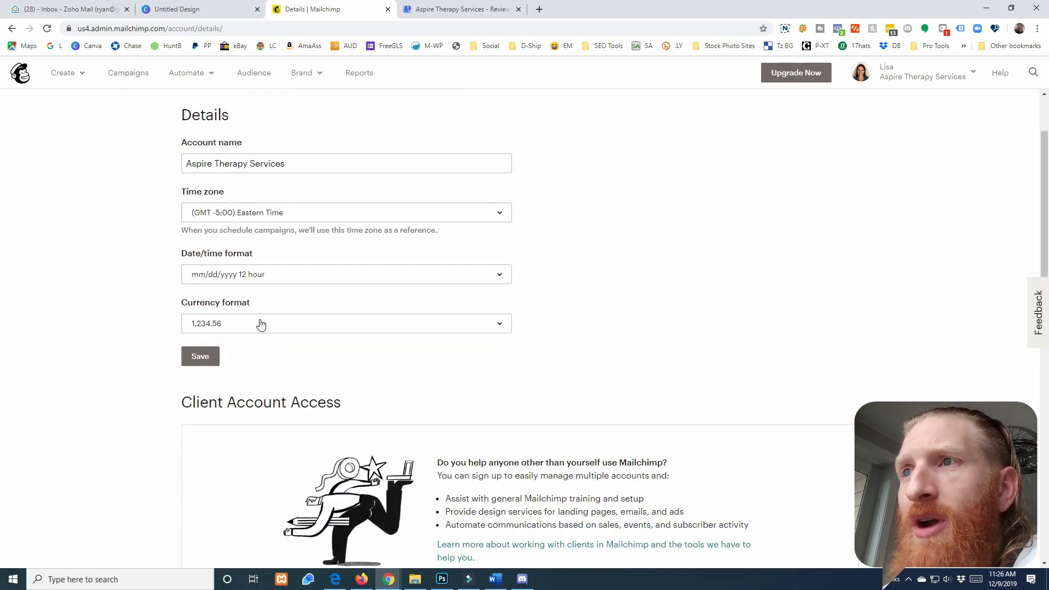
pyautogui.scroll(-9, 260, 324)
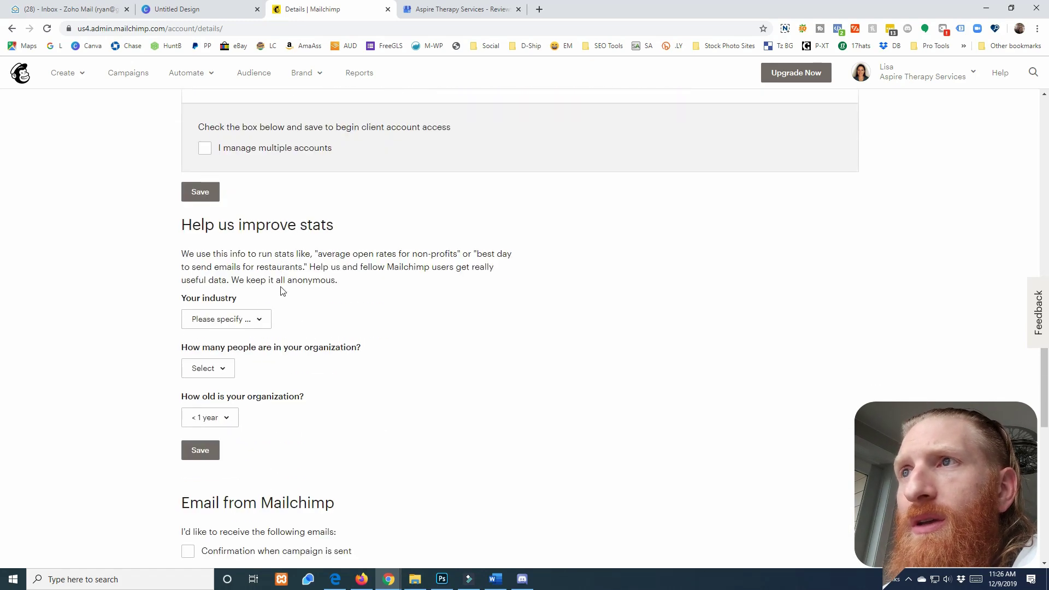
pyautogui.scroll(-1, 282, 290)
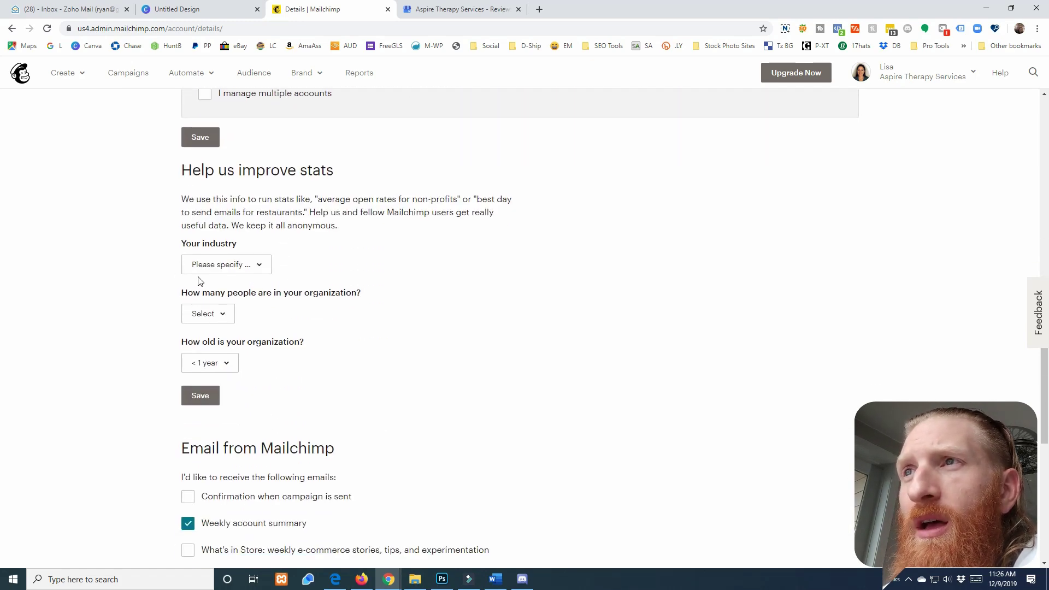
pyautogui.click(200, 325)
pyautogui.click(214, 97)
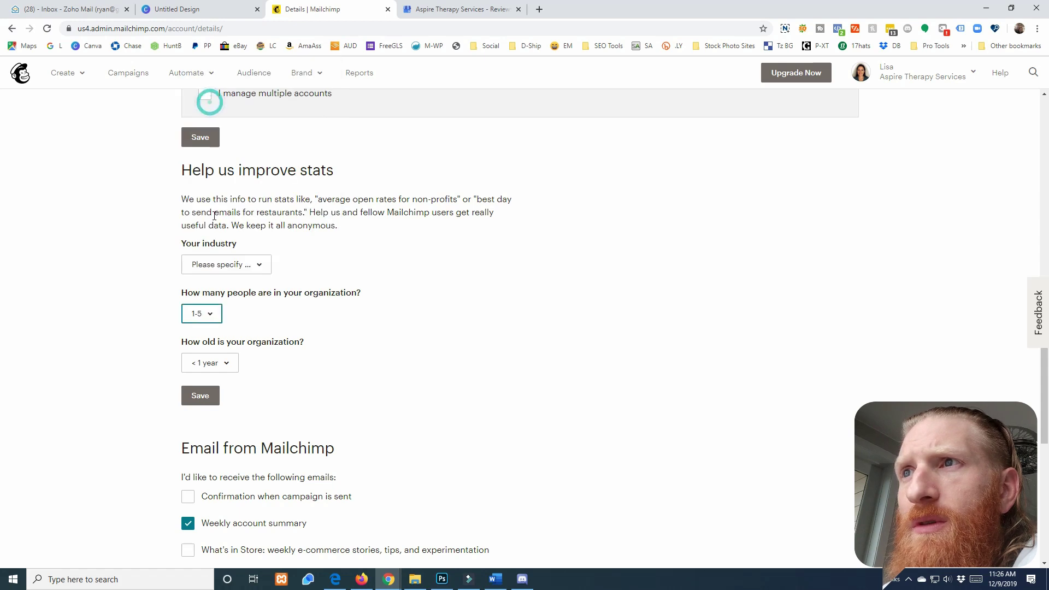
pyautogui.click(227, 259)
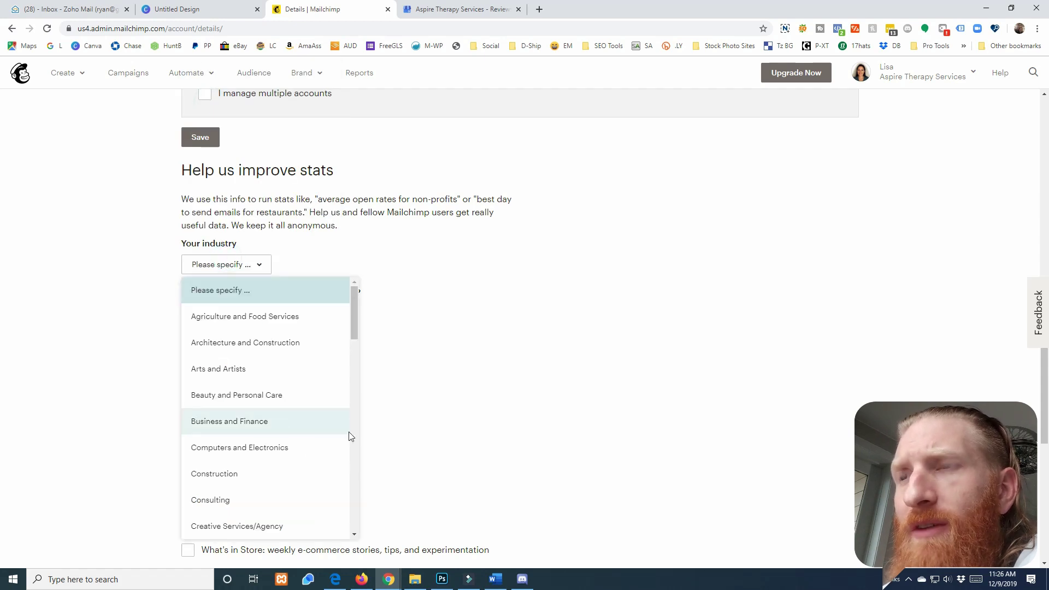
pyautogui.scroll(-5, 270, 414)
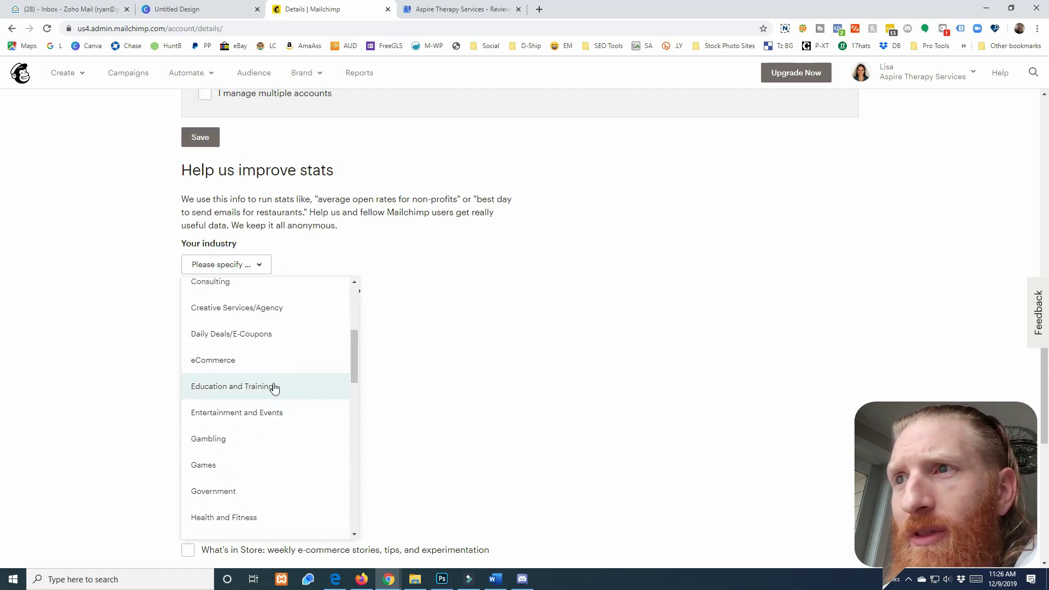
pyautogui.click(248, 463)
pyautogui.click(209, 397)
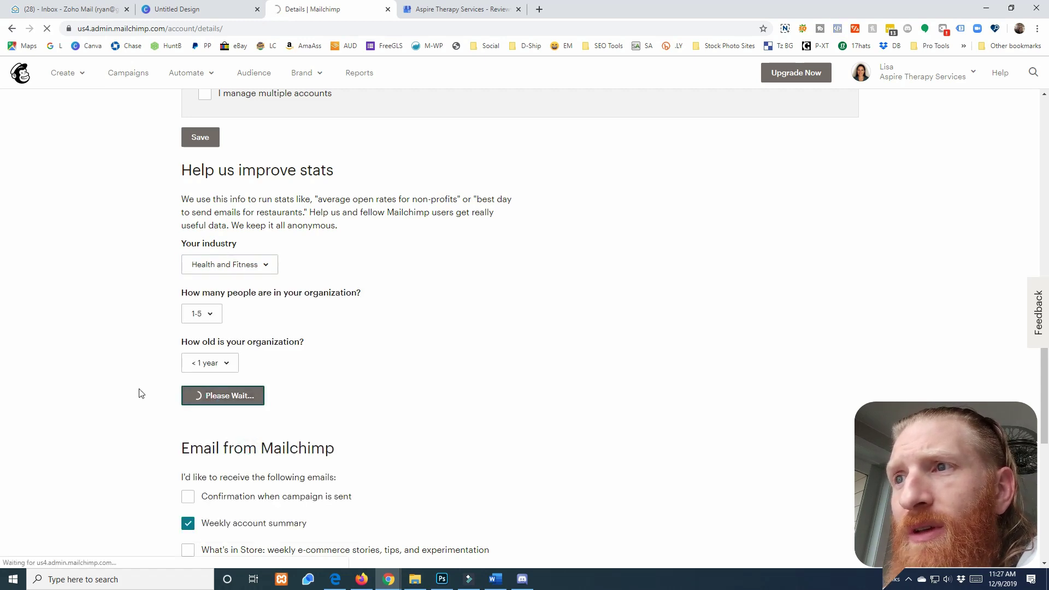
# Save the Mailchimp email preferences further down the Details page
pyautogui.scroll(-20, 141, 394)
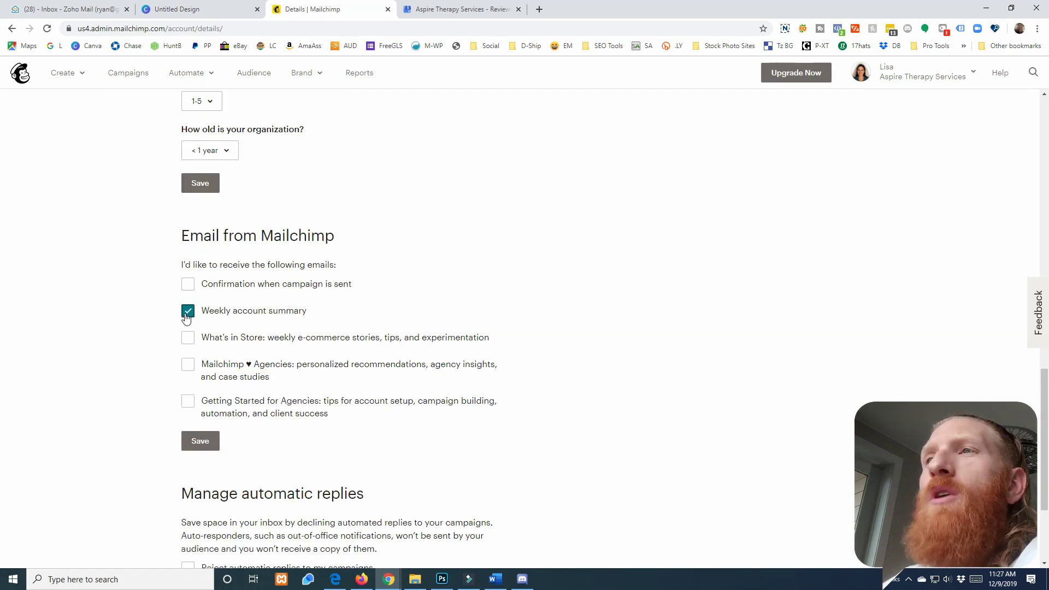
pyautogui.click(200, 441)
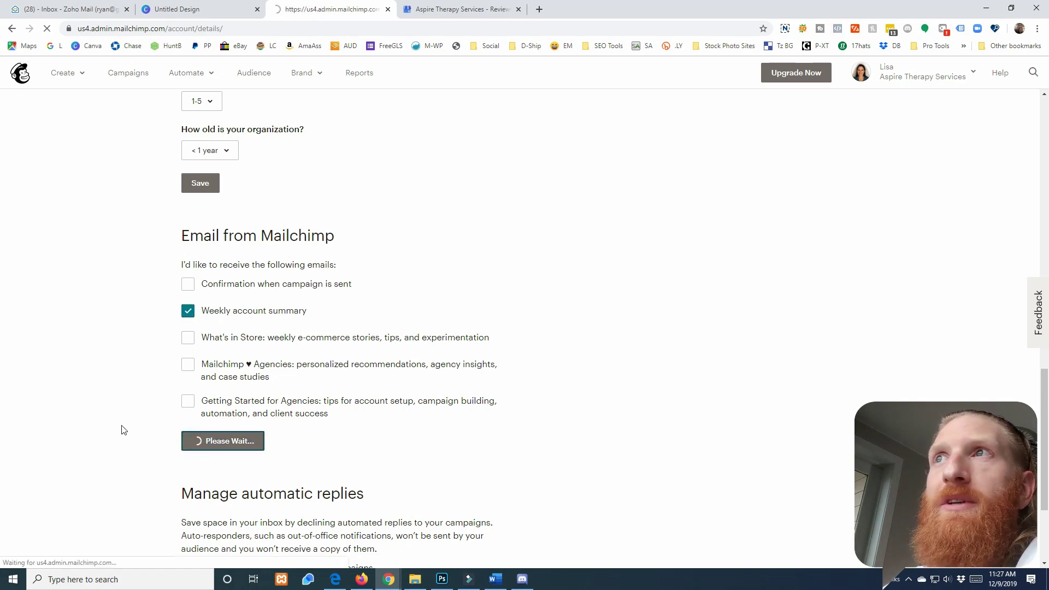
pyautogui.scroll(-15, 123, 430)
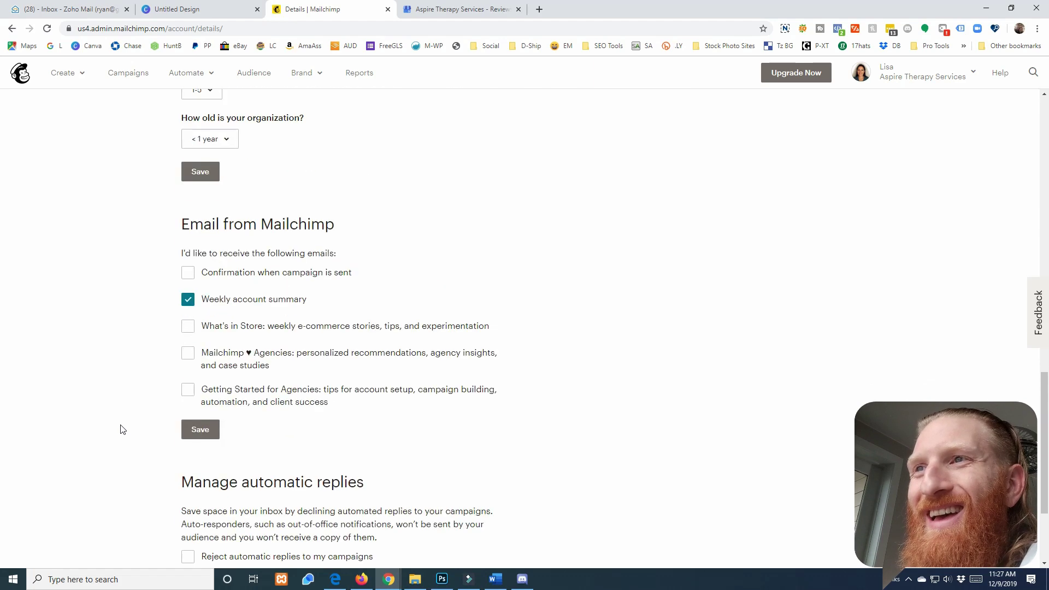
pyautogui.scroll(-3, 123, 429)
pyautogui.scroll(17, 452, 352)
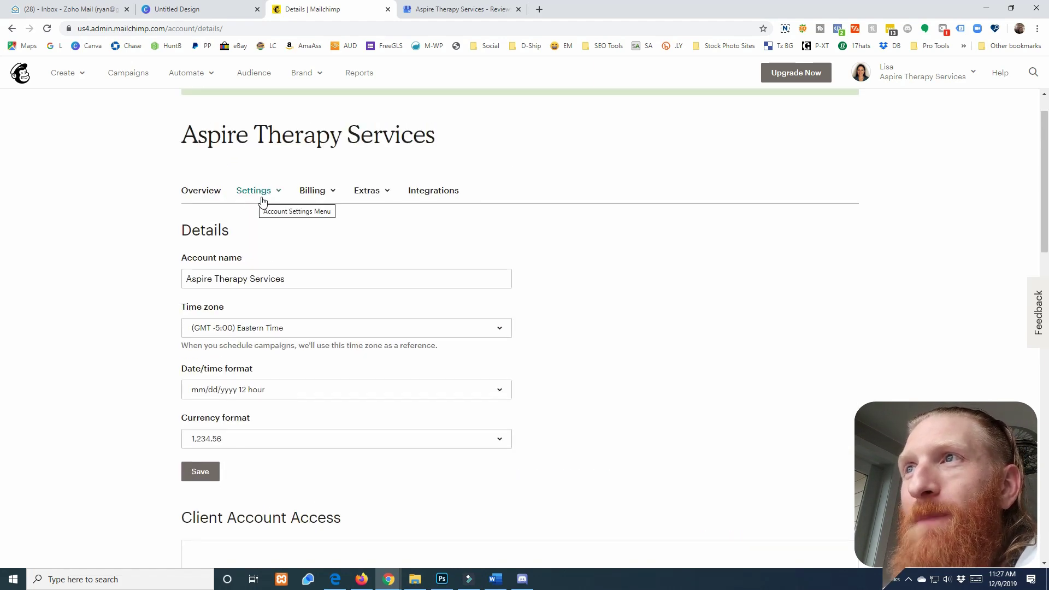
# Open the account contact information page and edit the primary contact details
pyautogui.click(280, 196)
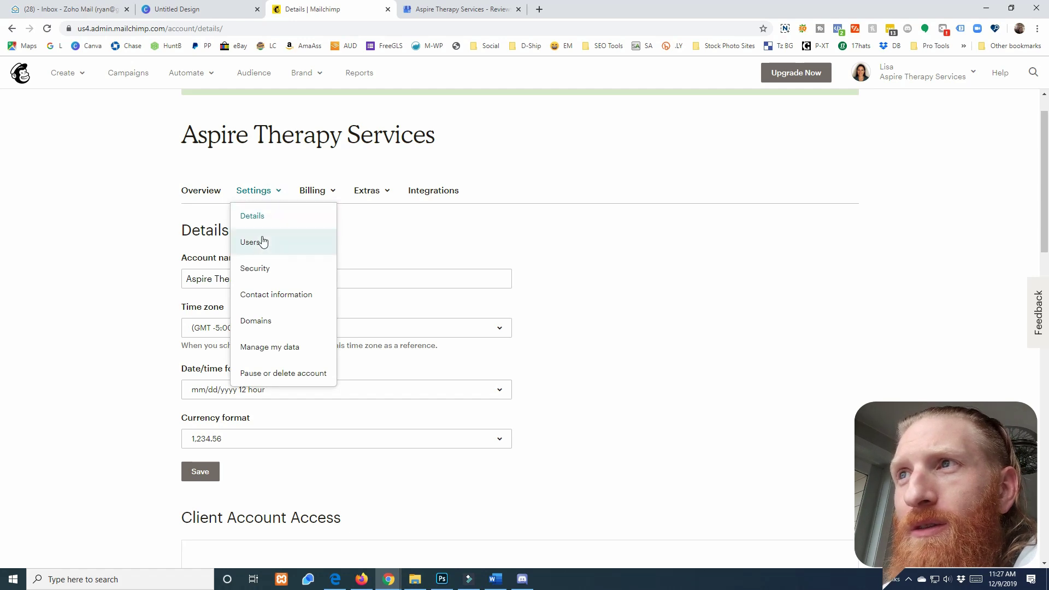
pyautogui.click(263, 295)
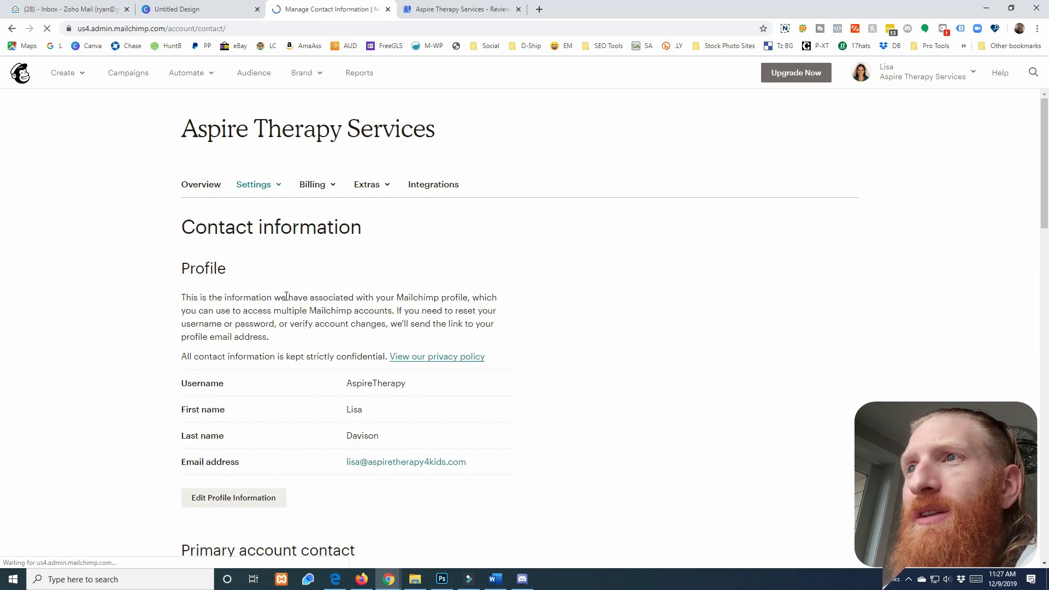
pyautogui.scroll(-5, 168, 317)
pyautogui.scroll(-2, 186, 319)
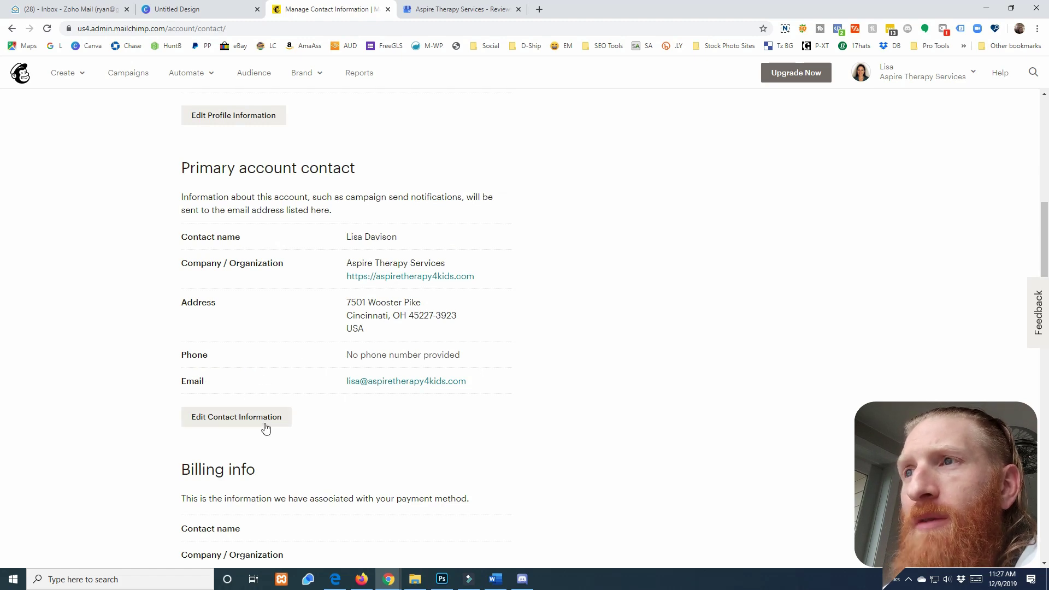
pyautogui.click(247, 421)
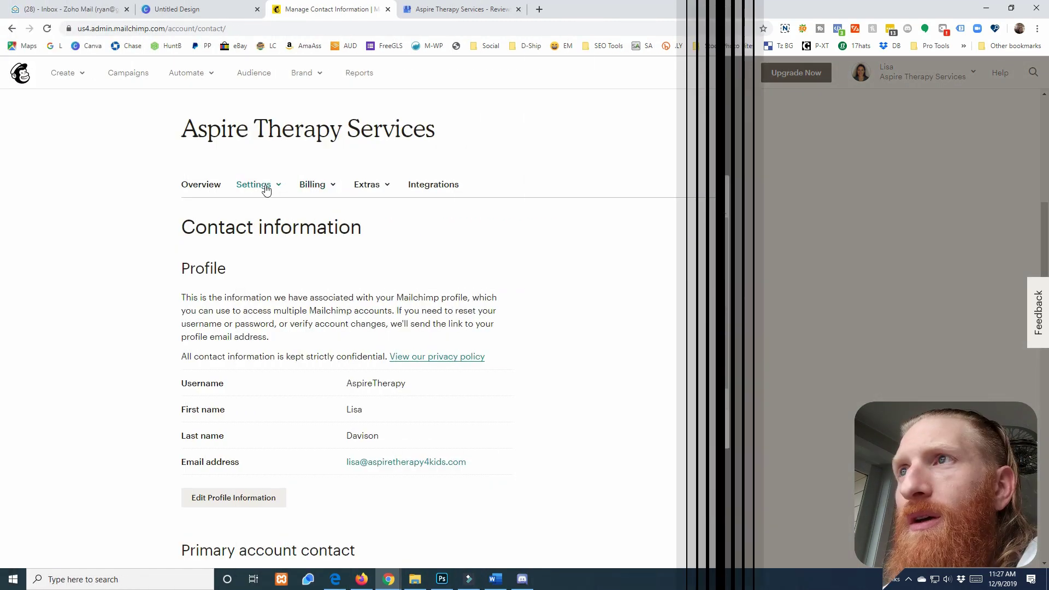
# Go to Settings > Domains and show the authentication records for aspiretherapy4kids.com
pyautogui.click(257, 185)
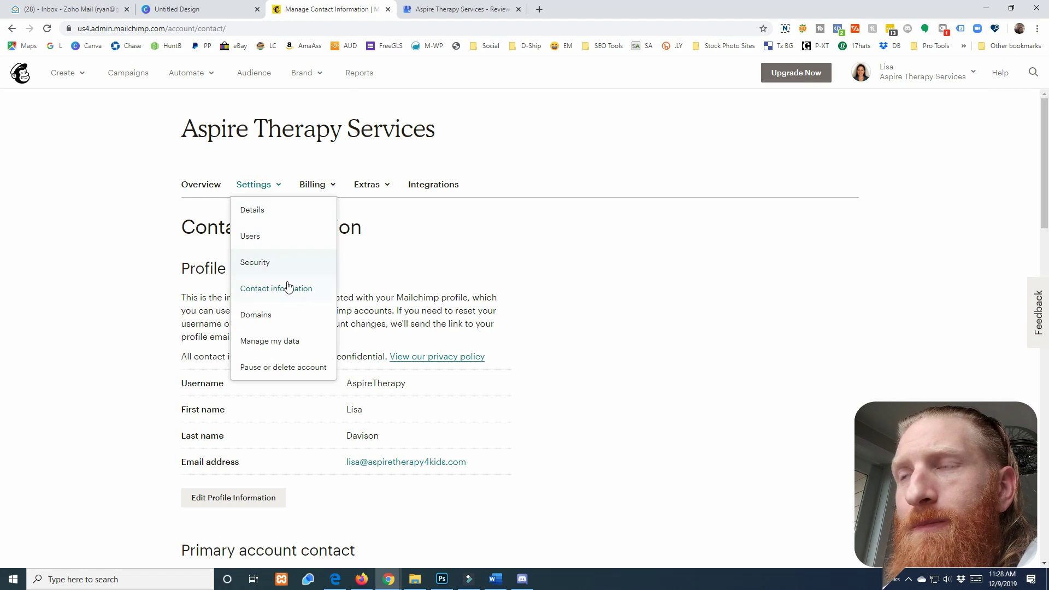
pyautogui.click(263, 314)
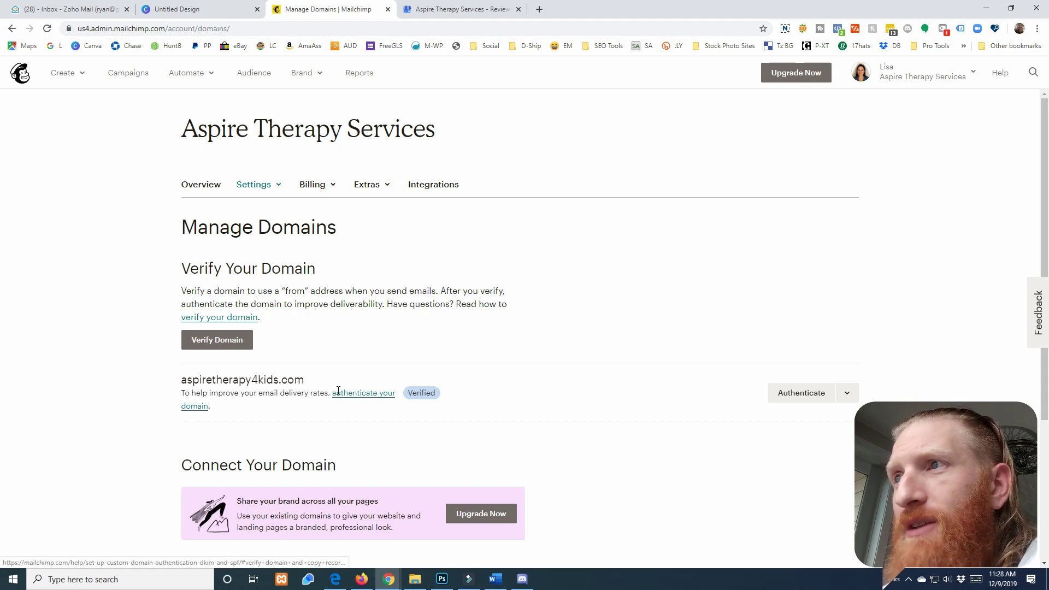
pyautogui.click(359, 397)
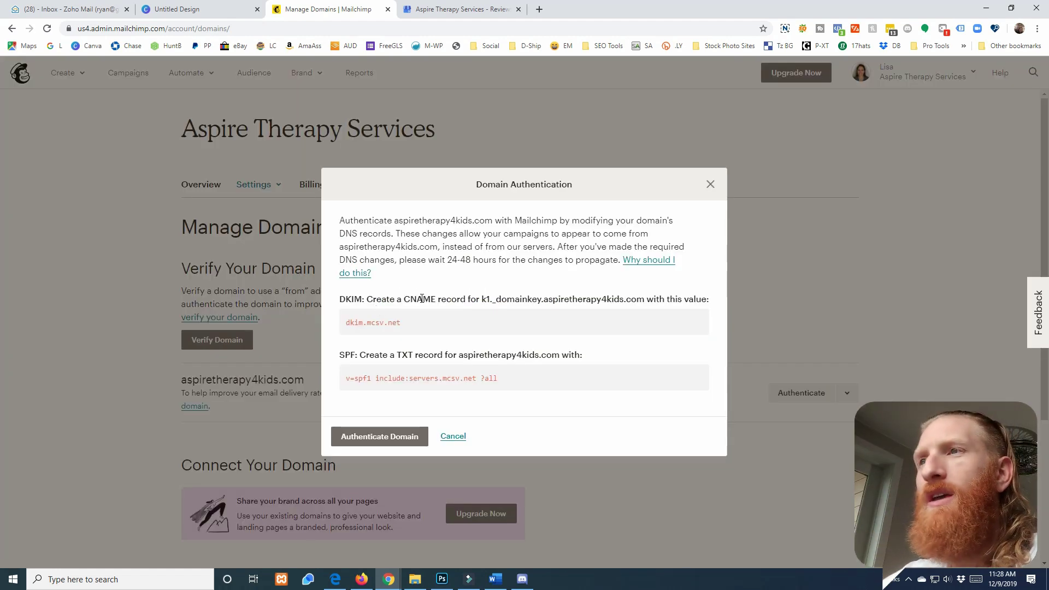
# In a new tab, log in to WHM via the AWS WHM bookmark and filter its menu by 'edit'
pyautogui.click(539, 10)
pyautogui.click(487, 47)
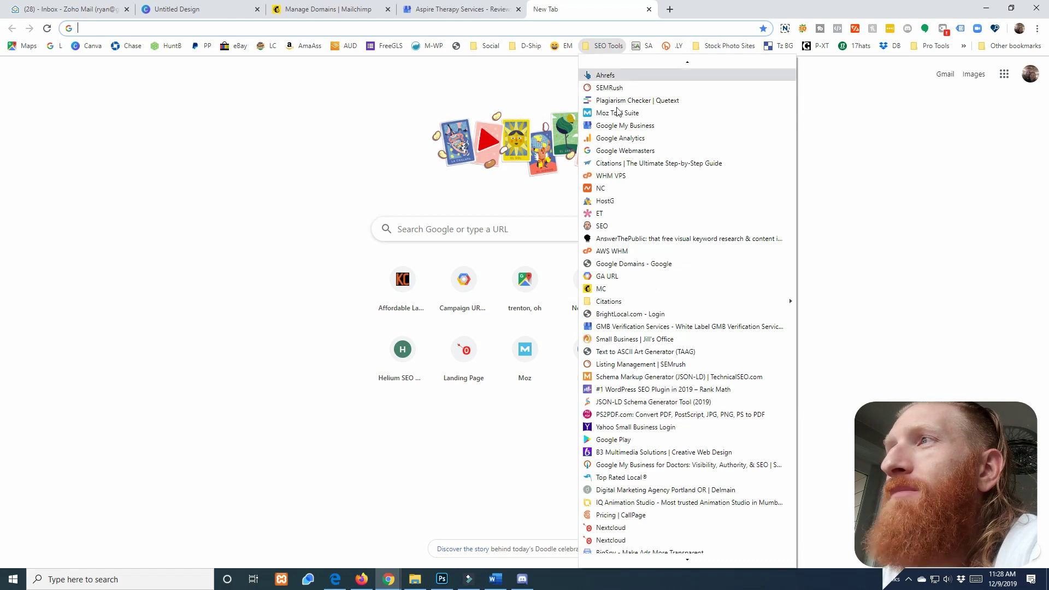
pyautogui.click(604, 251)
pyautogui.click(509, 291)
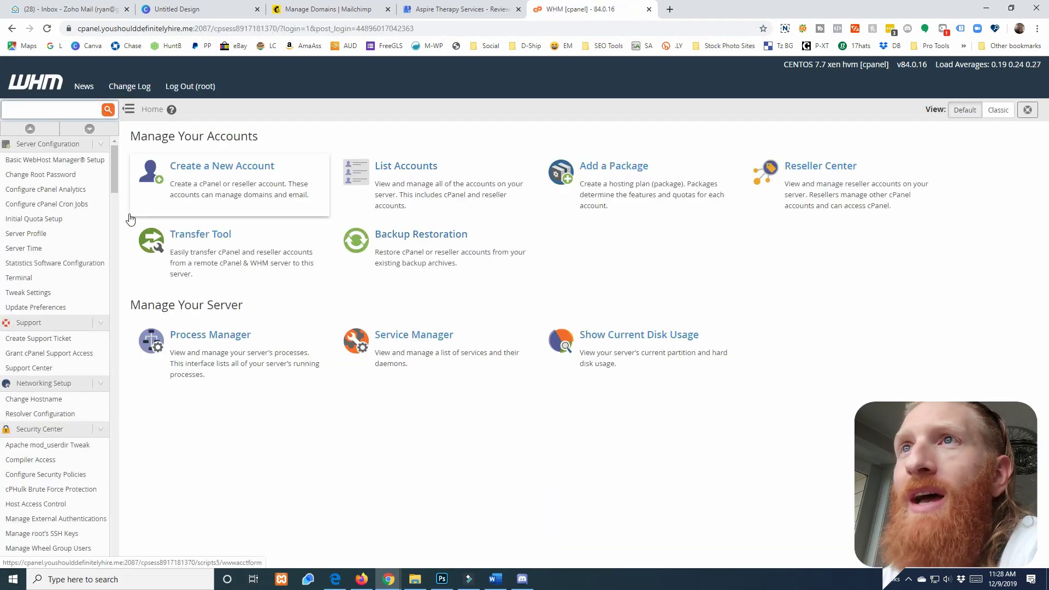
pyautogui.click(62, 110)
pyautogui.write('edit')
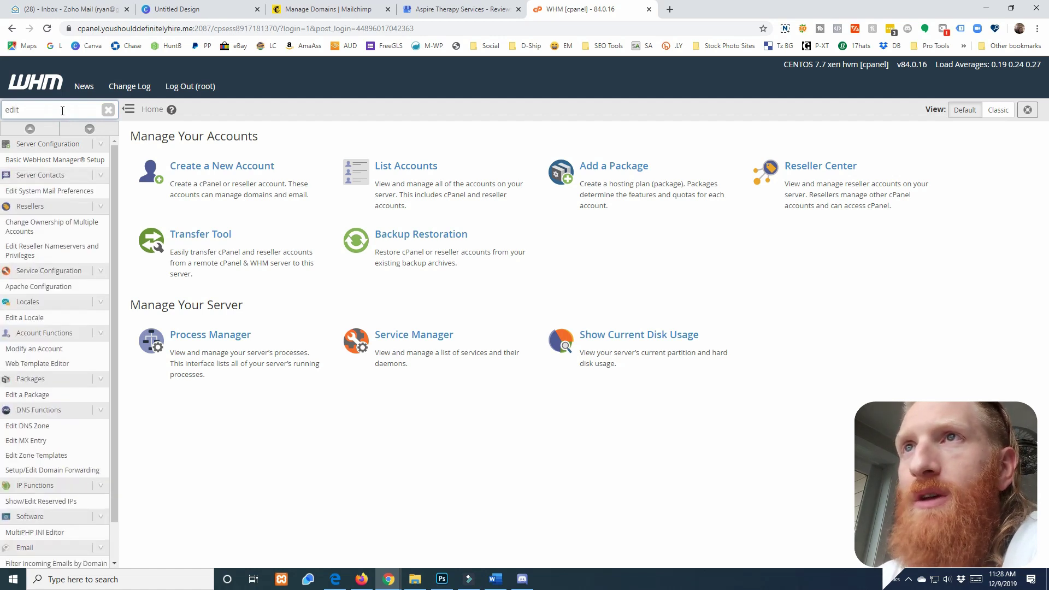
# Open Edit DNS Zone in WHM for the aspiretherapy4kids.com zone
pyautogui.click(37, 427)
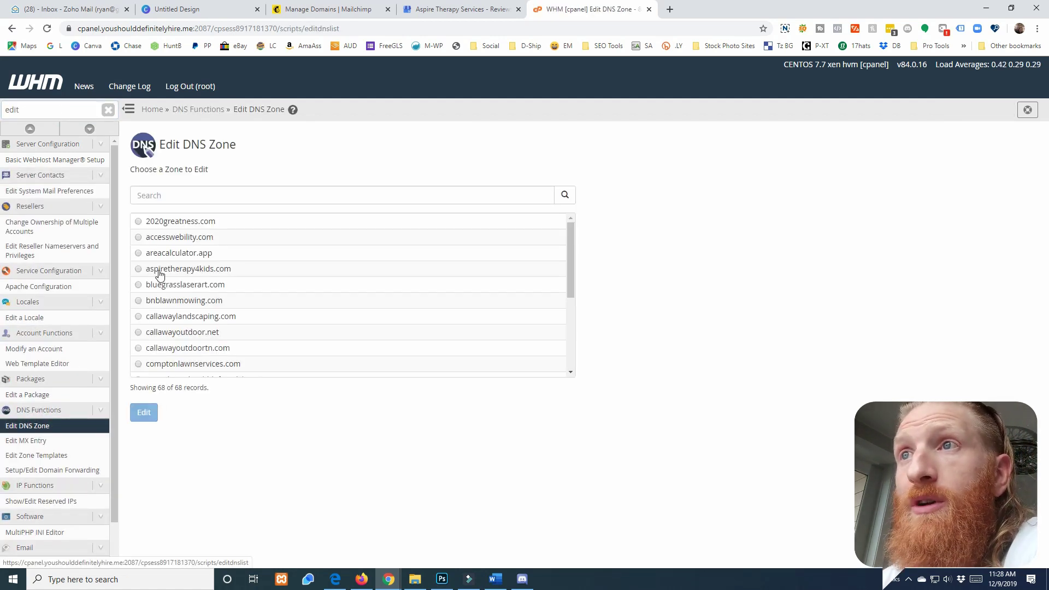
pyautogui.click(147, 270)
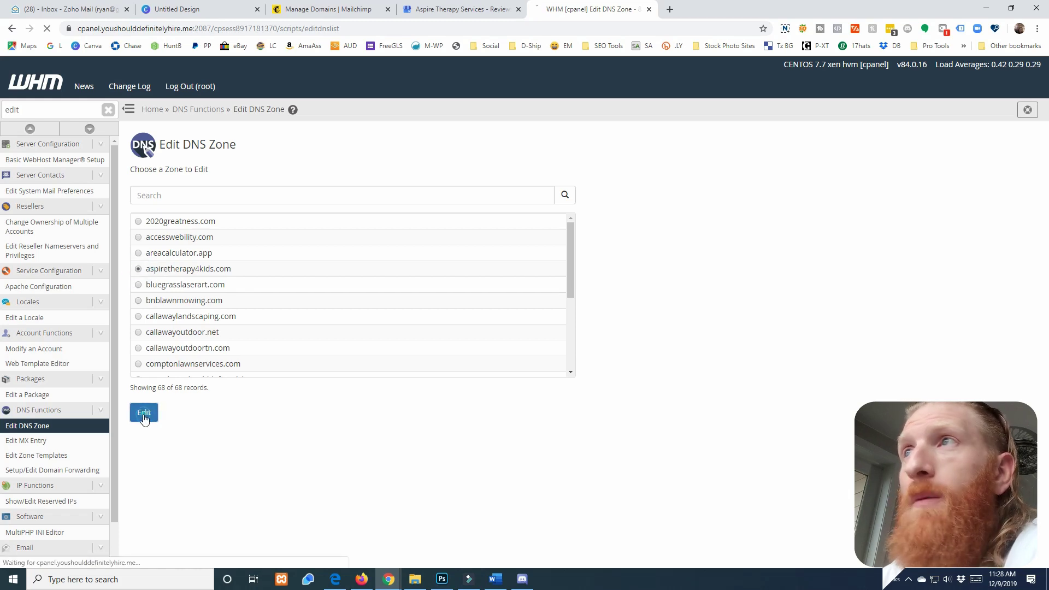
pyautogui.click(145, 414)
pyautogui.scroll(-15, 279, 387)
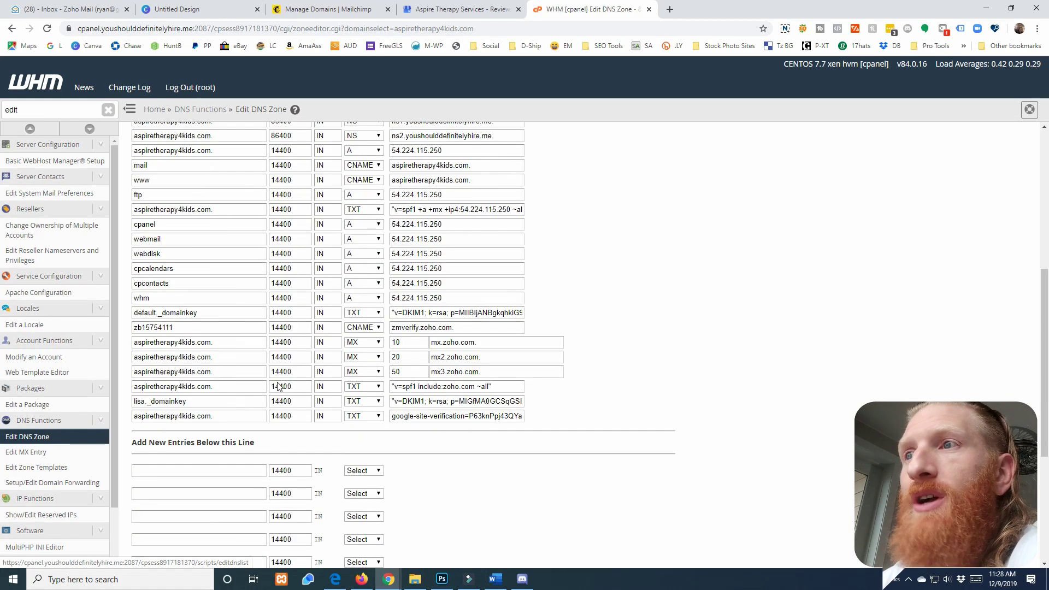
pyautogui.scroll(3, 278, 387)
# Copy the DKIM host name from Mailchimp's authentication records back into WHM
pyautogui.click(330, 10)
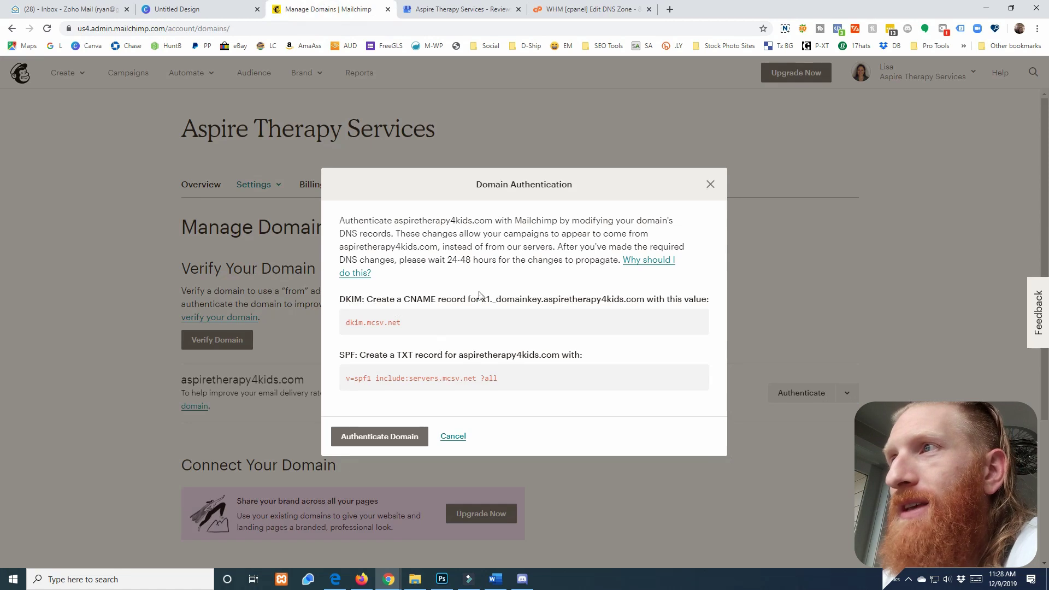
pyautogui.moveTo(481, 299); pyautogui.dragTo(643, 298)
pyautogui.hotkey('ctrl', 'c')
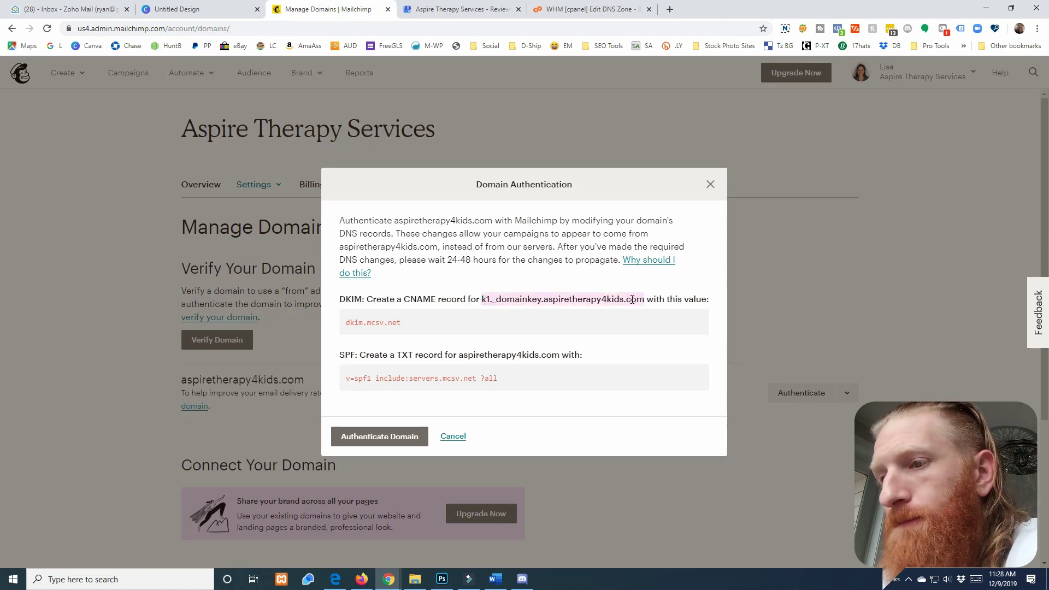
pyautogui.click(595, 9)
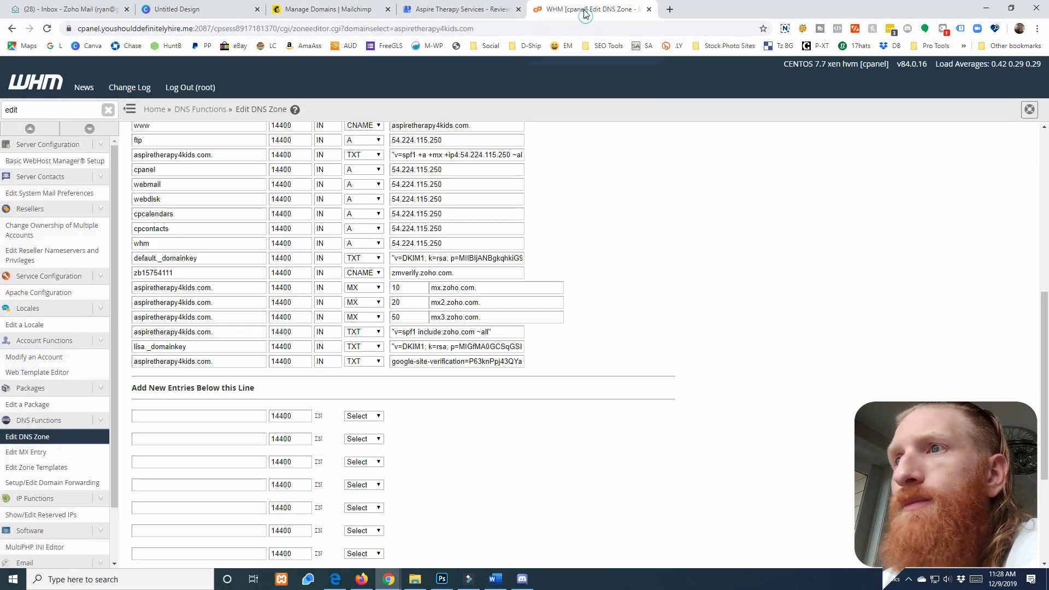
# Add the k1._domainkey DKIM host as a CNAME record pointing to dkim.mcsv.net
pyautogui.click(224, 416)
pyautogui.hotkey('ctrl', 'v')
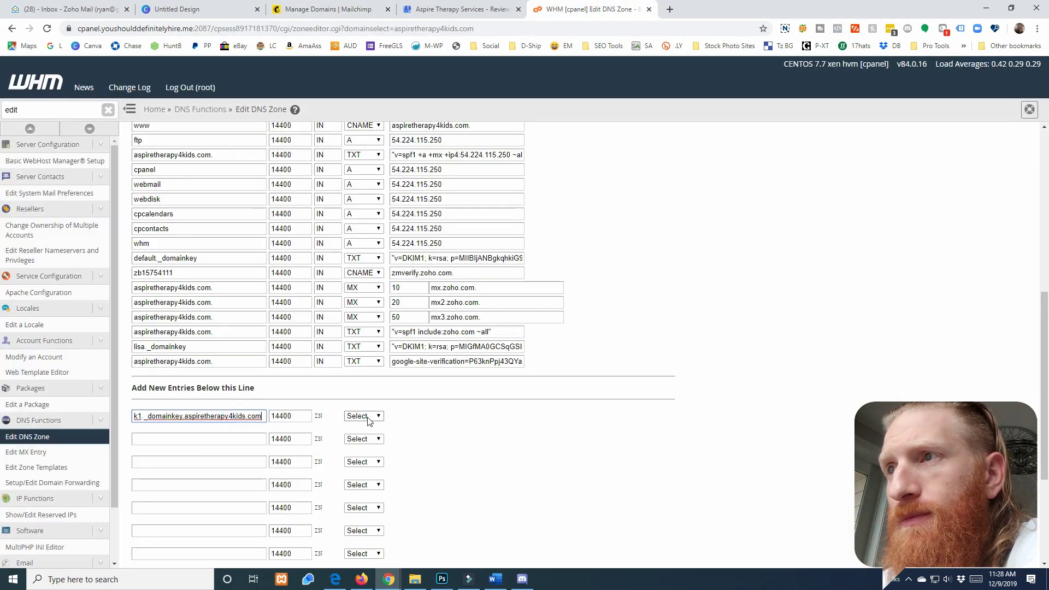
pyautogui.click(369, 420)
pyautogui.click(357, 305)
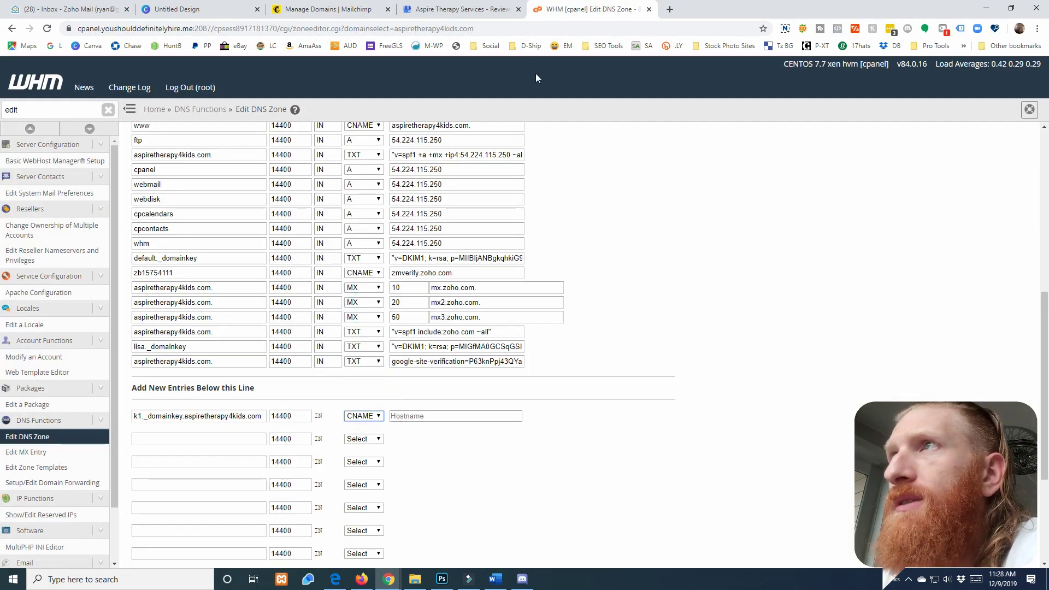
pyautogui.click(331, 10)
pyautogui.moveTo(399, 327); pyautogui.dragTo(354, 326)
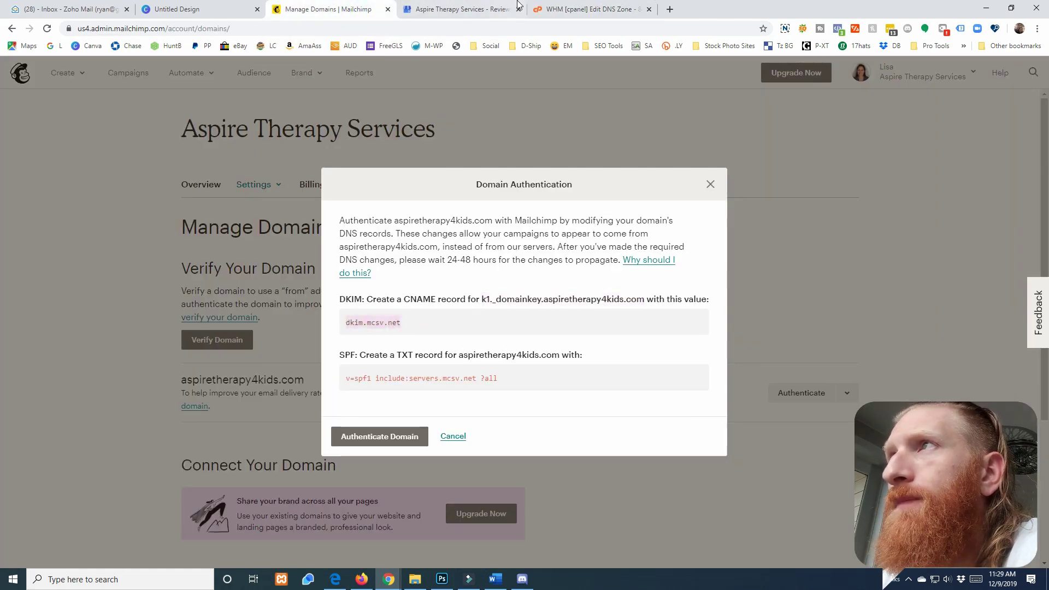
pyautogui.click(582, 9)
pyautogui.click(452, 421)
pyautogui.write('dkim.mcsv.net')
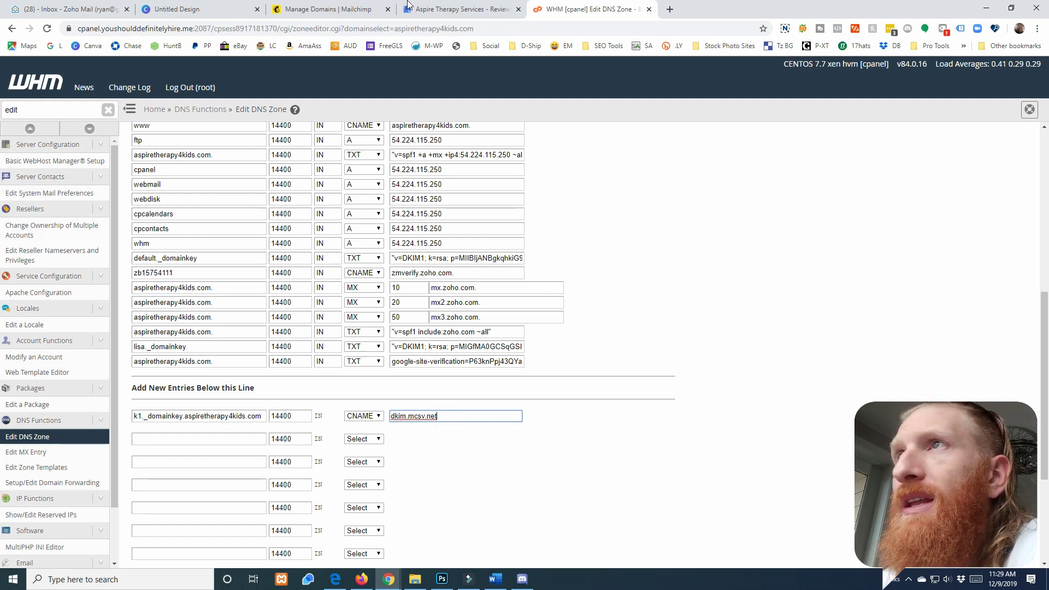
# Add a second record as a TXT record named aspiretherapy4kids.com
pyautogui.click(379, 438)
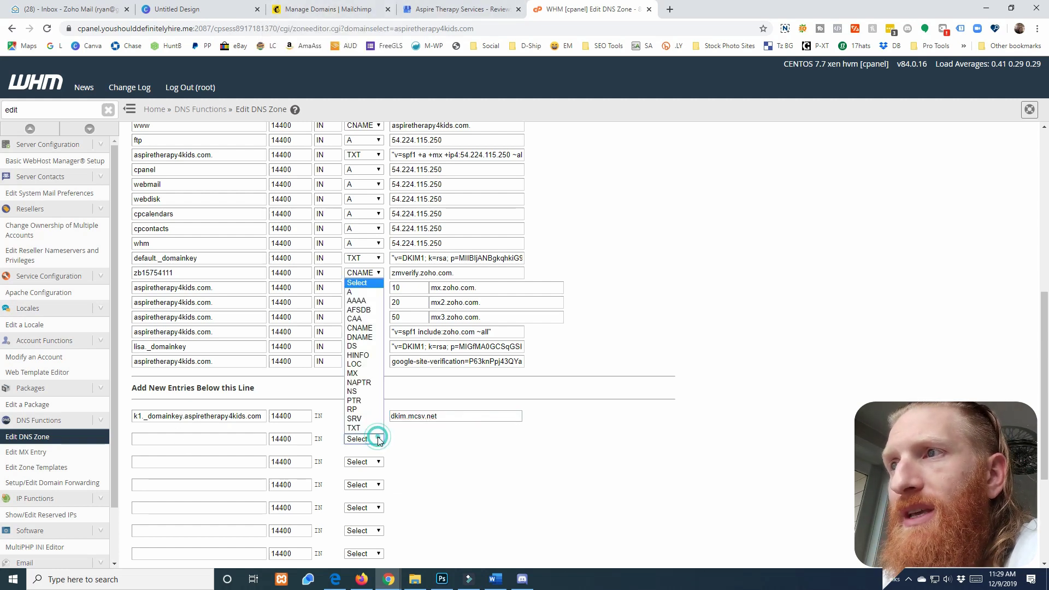
pyautogui.click(354, 428)
pyautogui.click(323, 9)
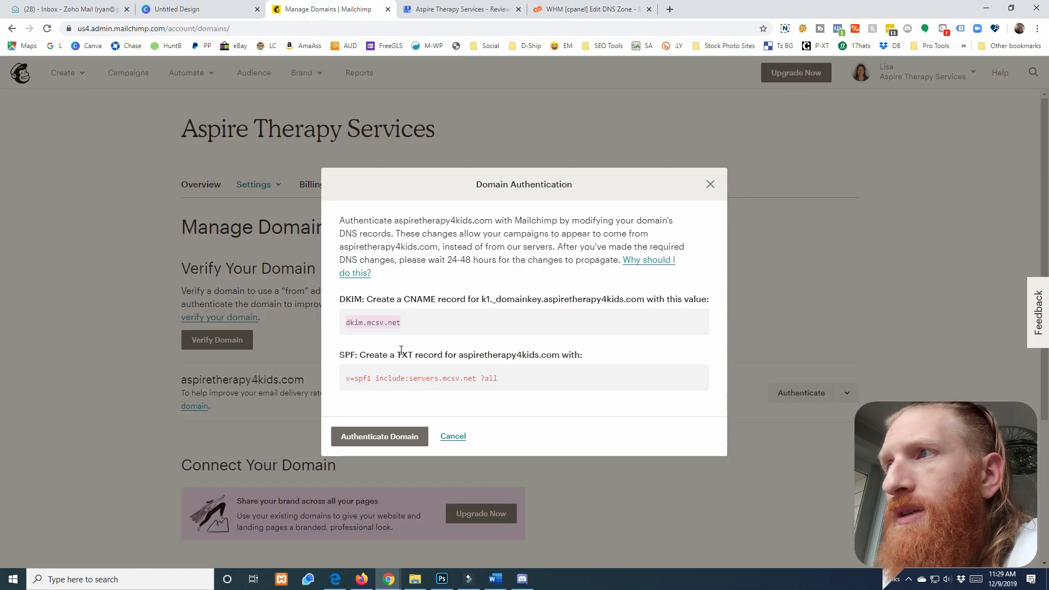
pyautogui.moveTo(458, 356); pyautogui.dragTo(558, 357)
pyautogui.hotkey('ctrl', 'c')
pyautogui.click(631, 5)
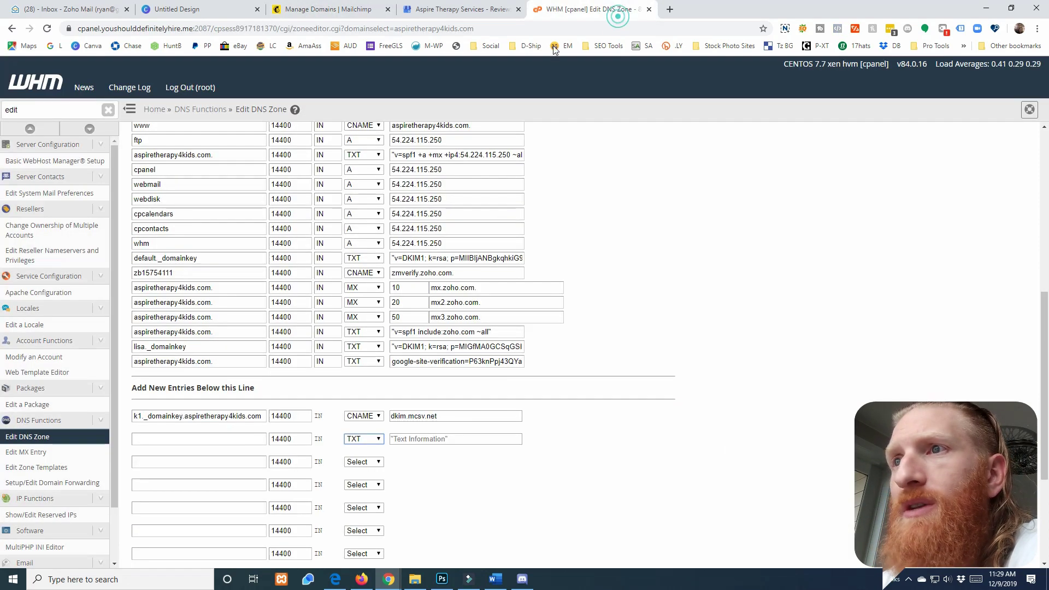
pyautogui.click(187, 439)
pyautogui.hotkey('ctrl', 'v')
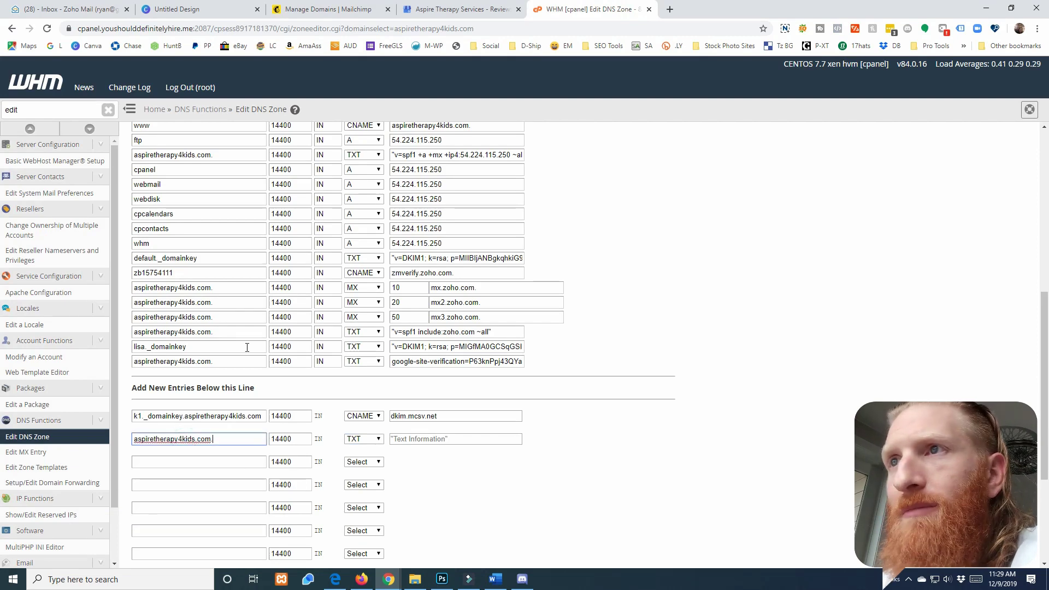
pyautogui.moveTo(218, 318); pyautogui.dragTo(37, 324)
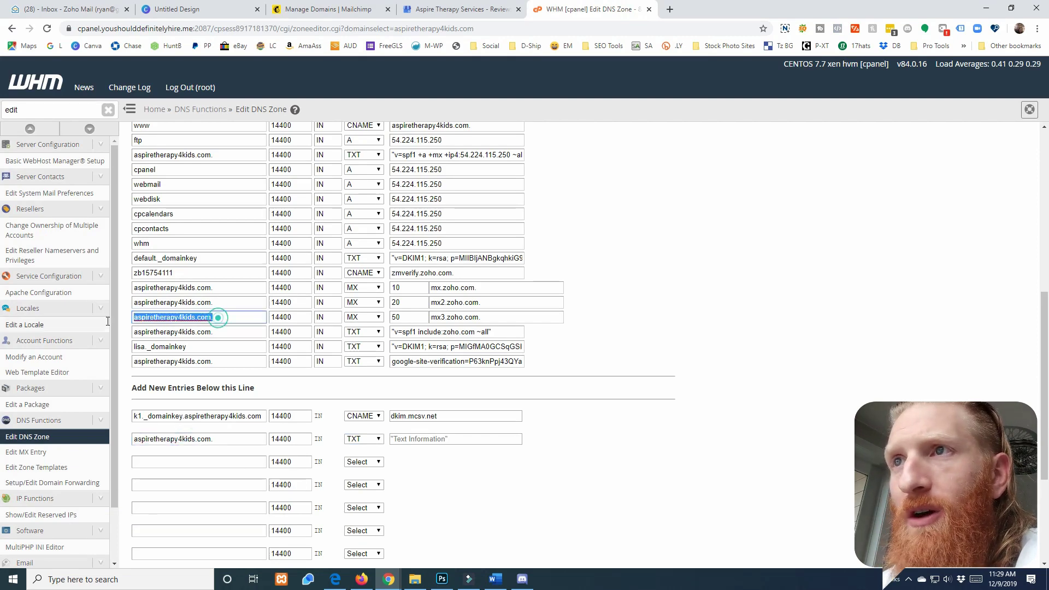
pyautogui.click(521, 493)
# Enter the quoted v=spf1 include:servers.mcsv.net ?all value in the TXT record and save the zone
pyautogui.click(309, 9)
pyautogui.moveTo(518, 376); pyautogui.dragTo(344, 385)
pyautogui.hotkey('ctrl', 'c')
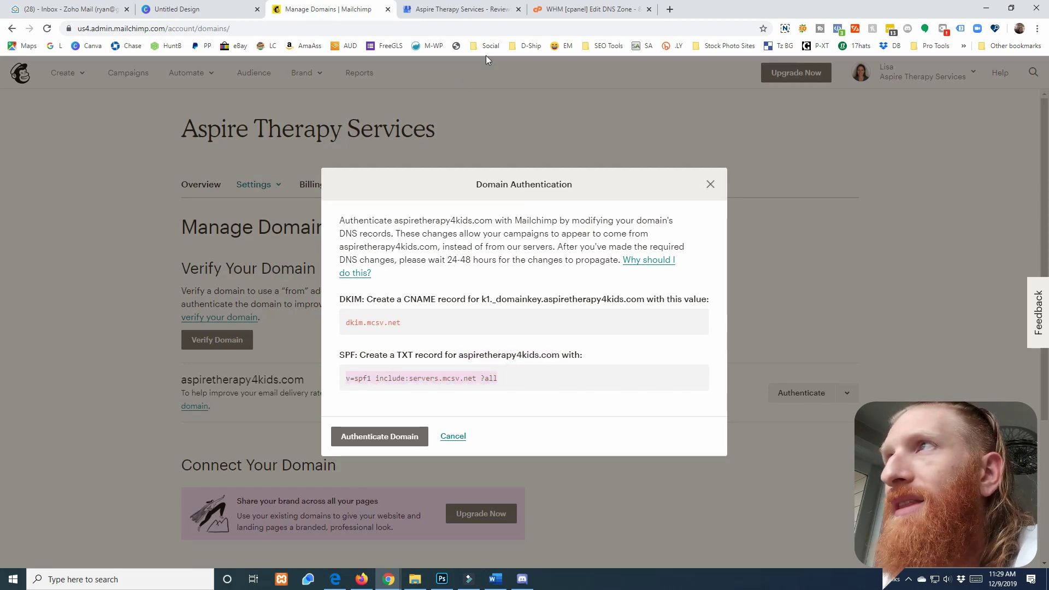
pyautogui.click(582, 9)
pyautogui.click(433, 440)
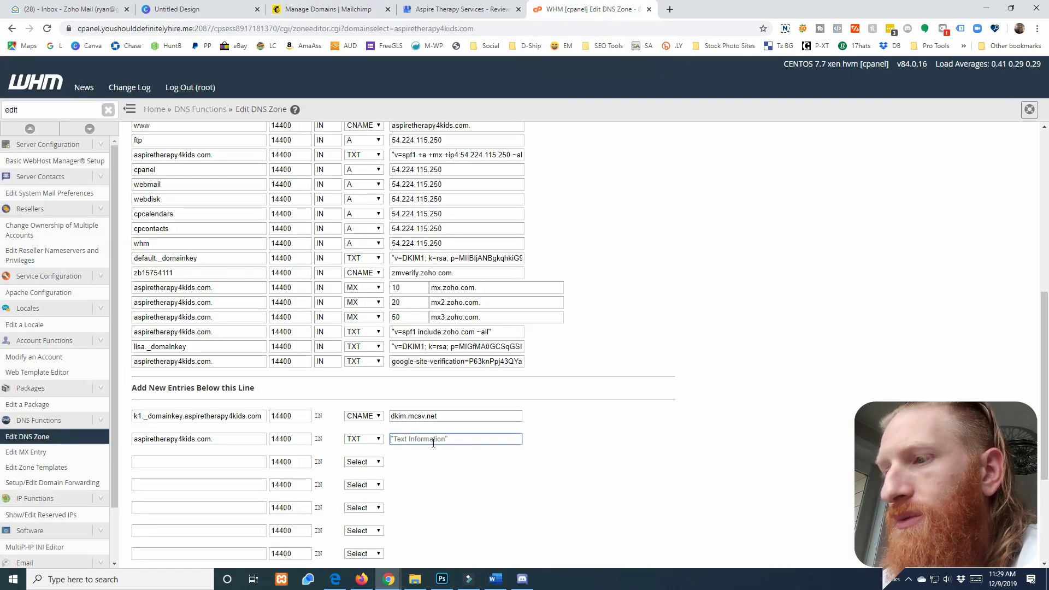
pyautogui.write('"')
pyautogui.hotkey('ctrl', 'v')
pyautogui.write('"')
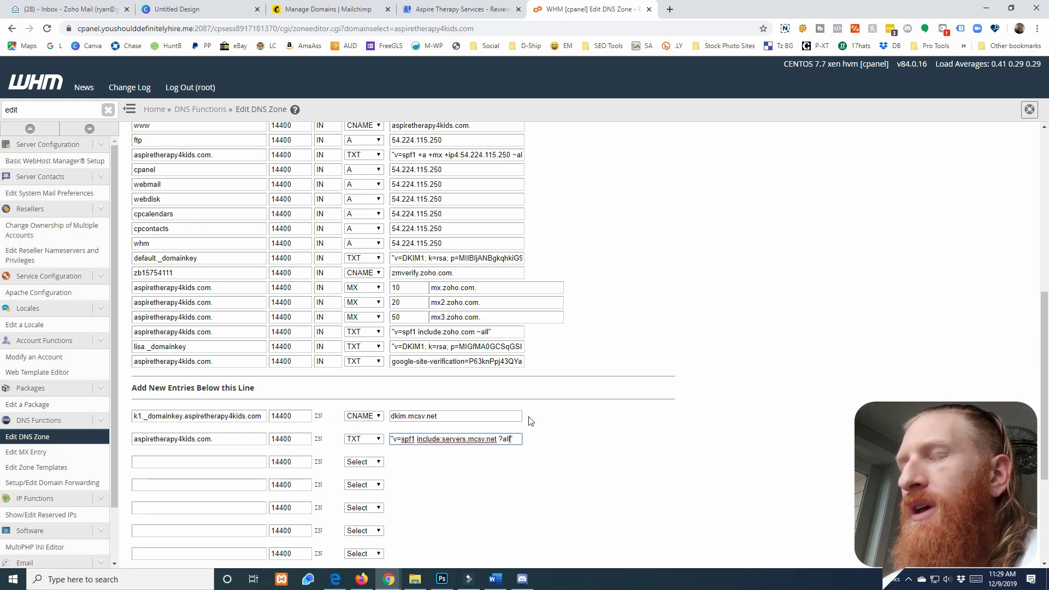
pyautogui.scroll(-2, 508, 408)
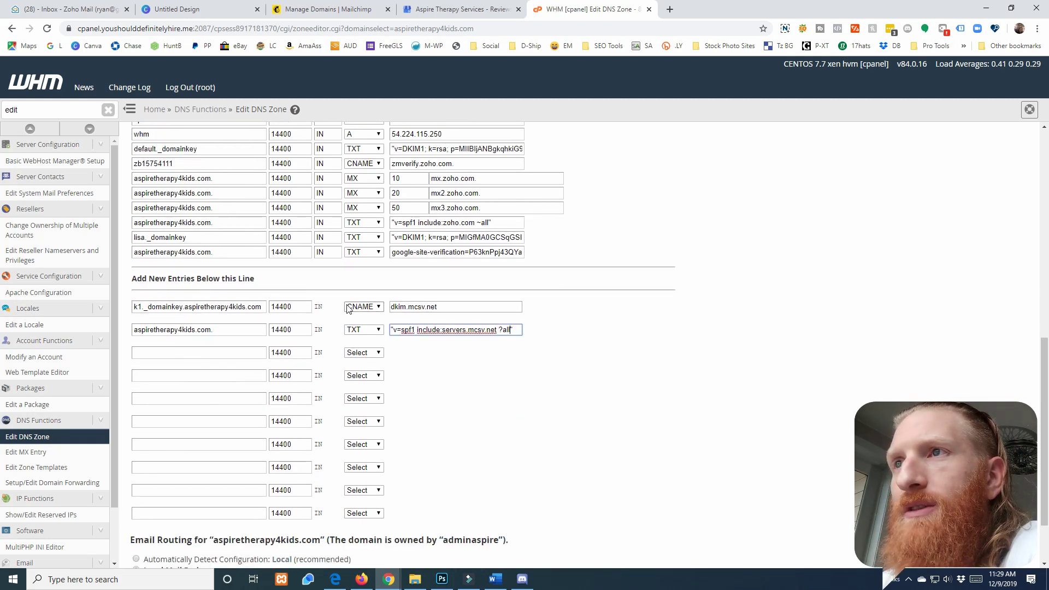
pyautogui.scroll(-2, 358, 313)
pyautogui.click(183, 544)
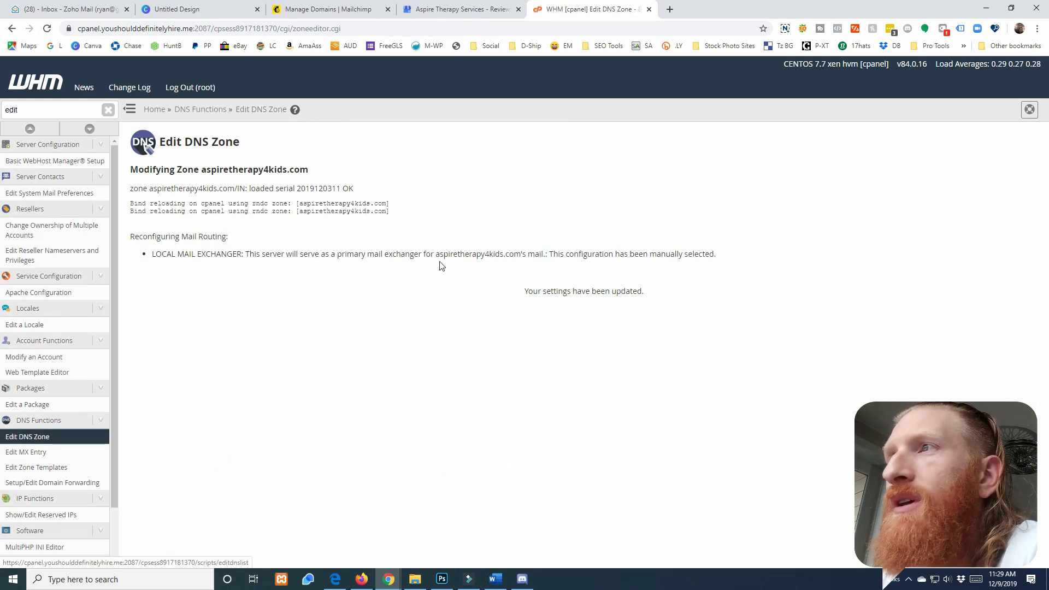
# Reopen the aspiretherapy4kids.com zone and remove the appended domain from the k1._domainkey CNAME target
pyautogui.click(257, 109)
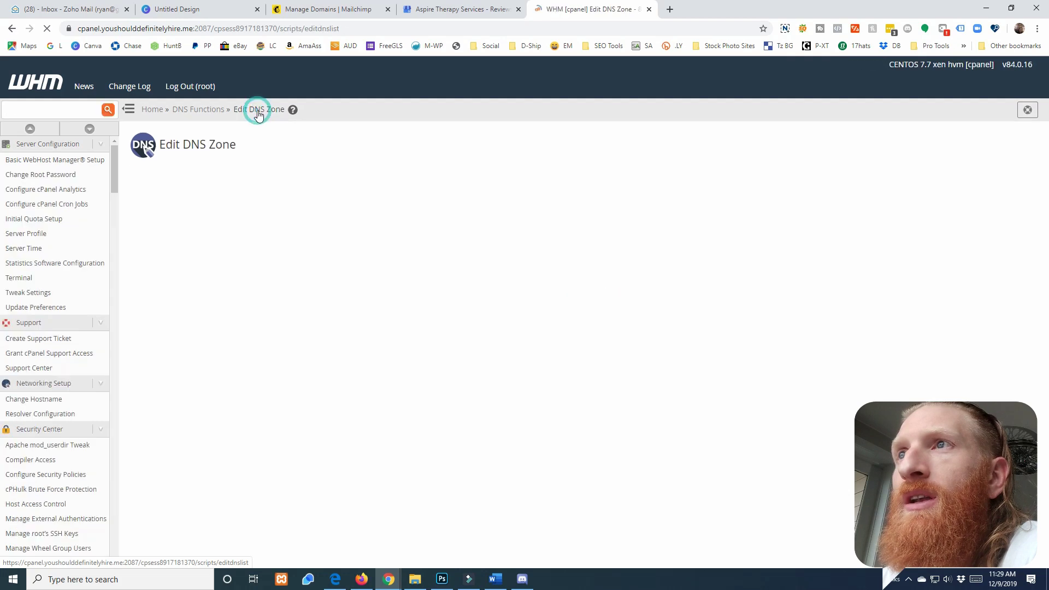
pyautogui.click(170, 270)
pyautogui.click(144, 412)
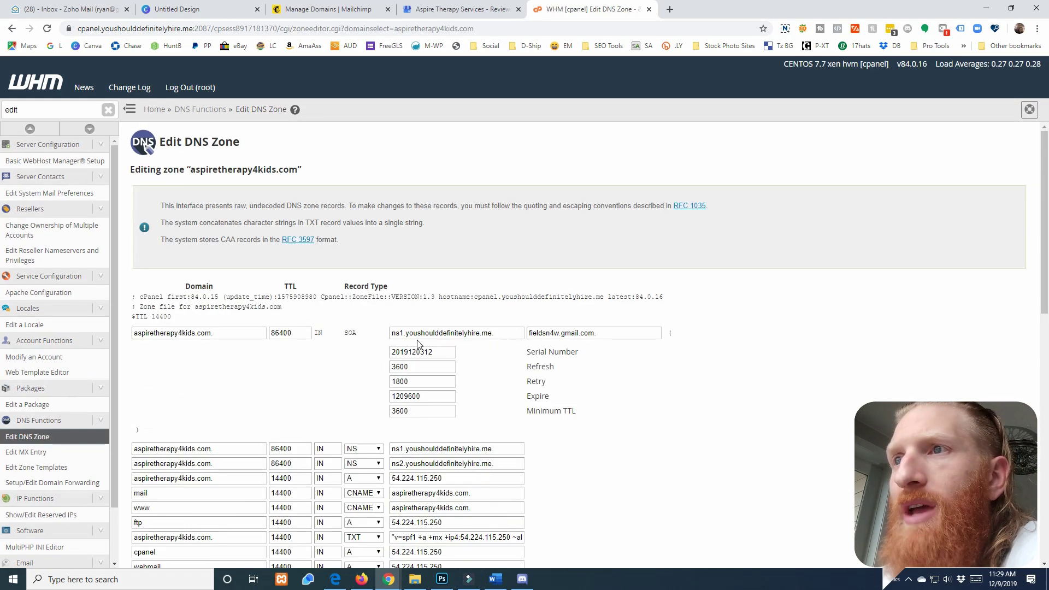
pyautogui.scroll(-8, 418, 344)
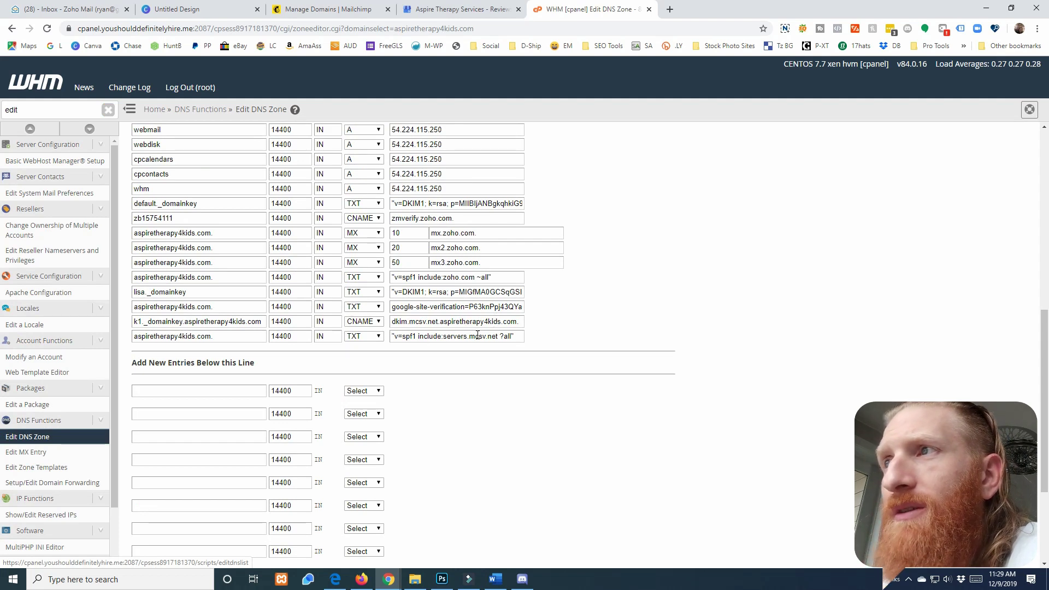
pyautogui.moveTo(441, 322); pyautogui.dragTo(523, 324)
pyautogui.press('BackSpace')
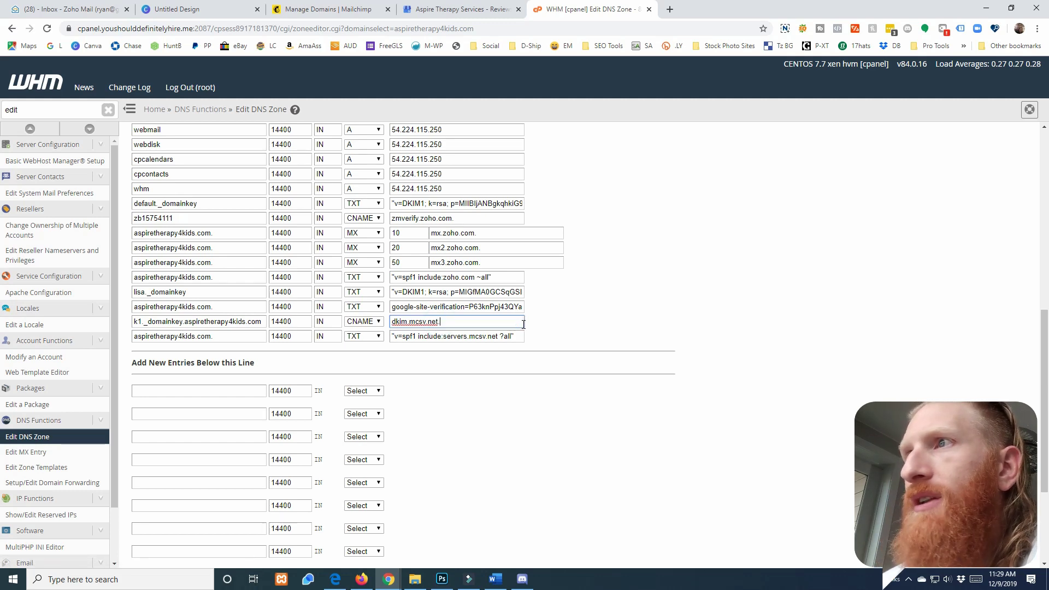
pyautogui.click(344, 9)
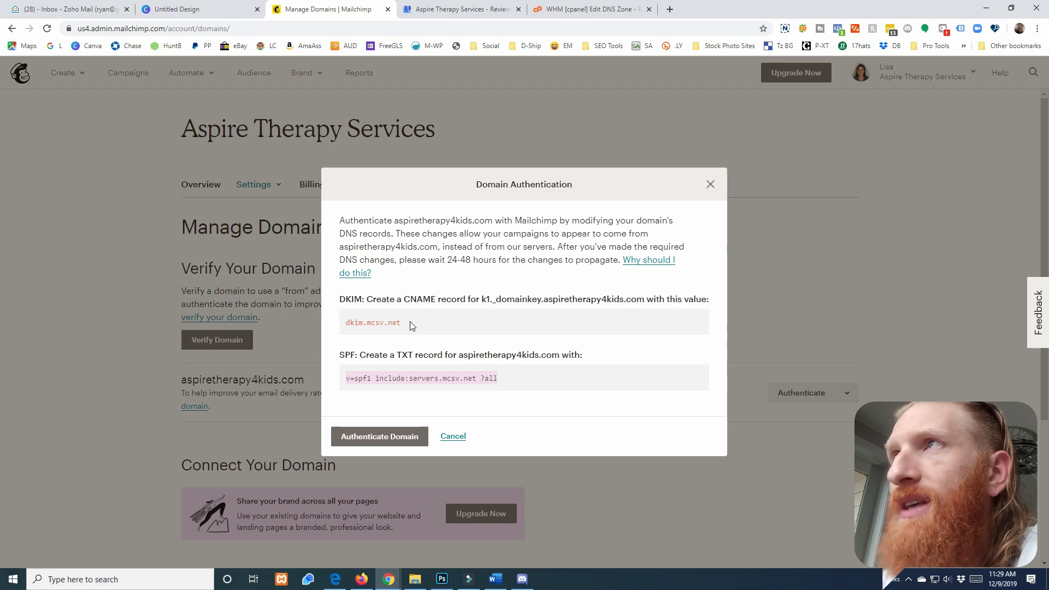
pyautogui.click(590, 10)
pyautogui.click(447, 322)
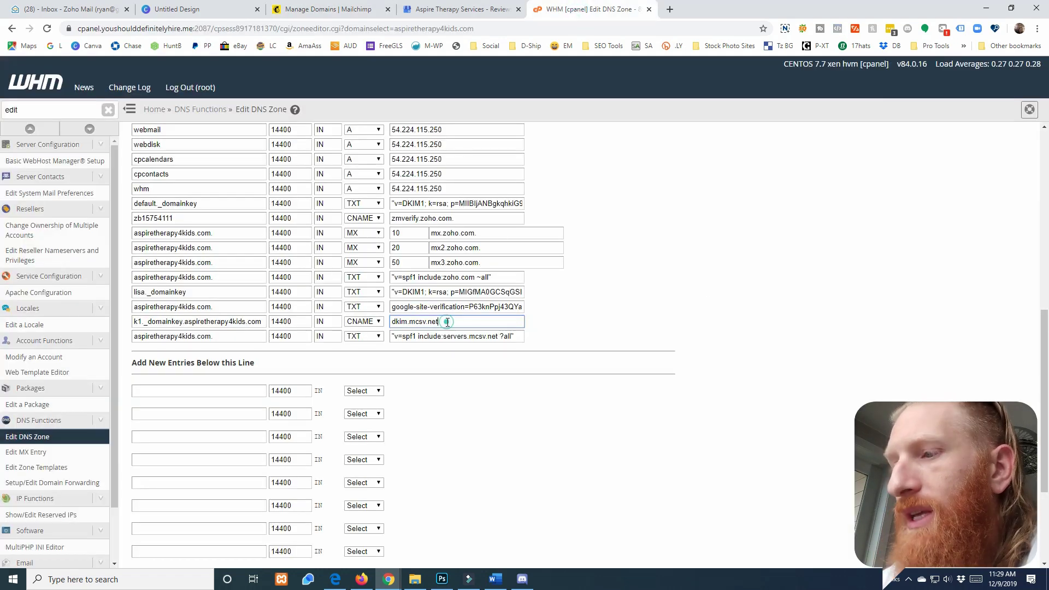
# Leave the k1._domainkey record name unchanged and re-save the DNS zone
pyautogui.scroll(2, 447, 322)
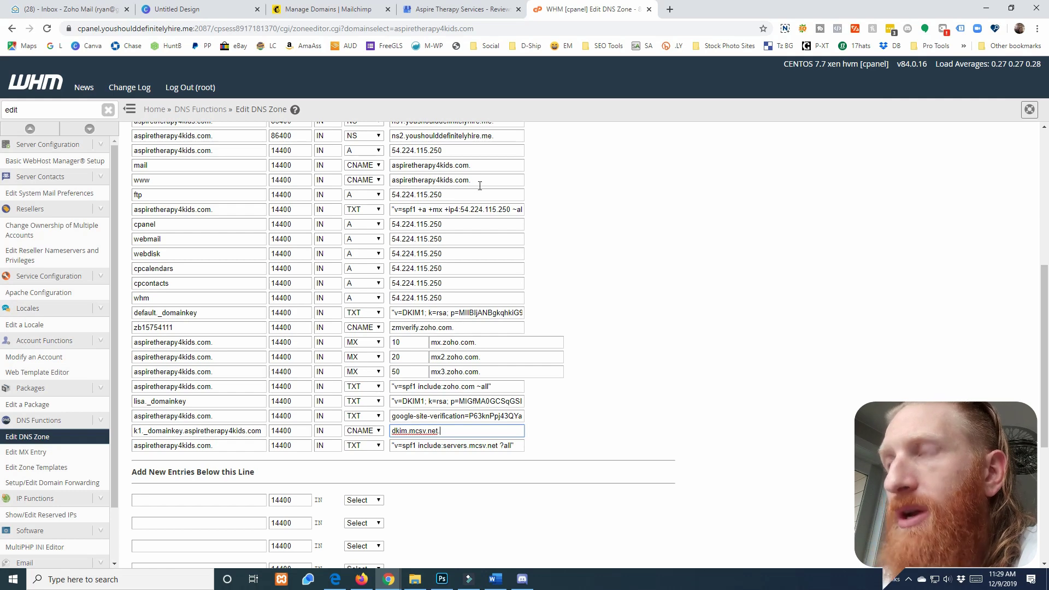
pyautogui.scroll(-2, 777, 402)
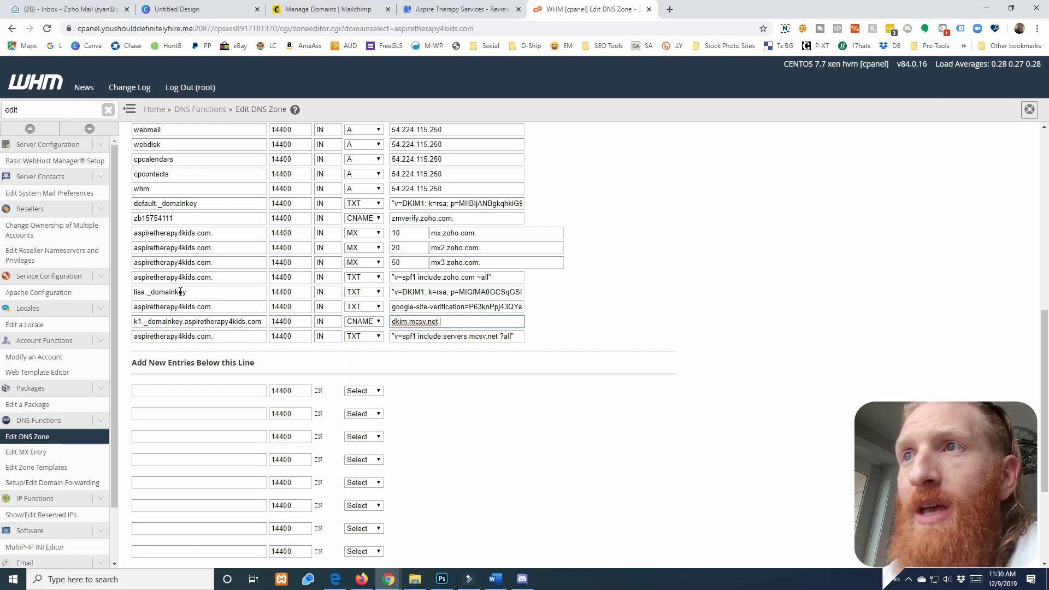
pyautogui.moveTo(183, 321); pyautogui.dragTo(266, 321)
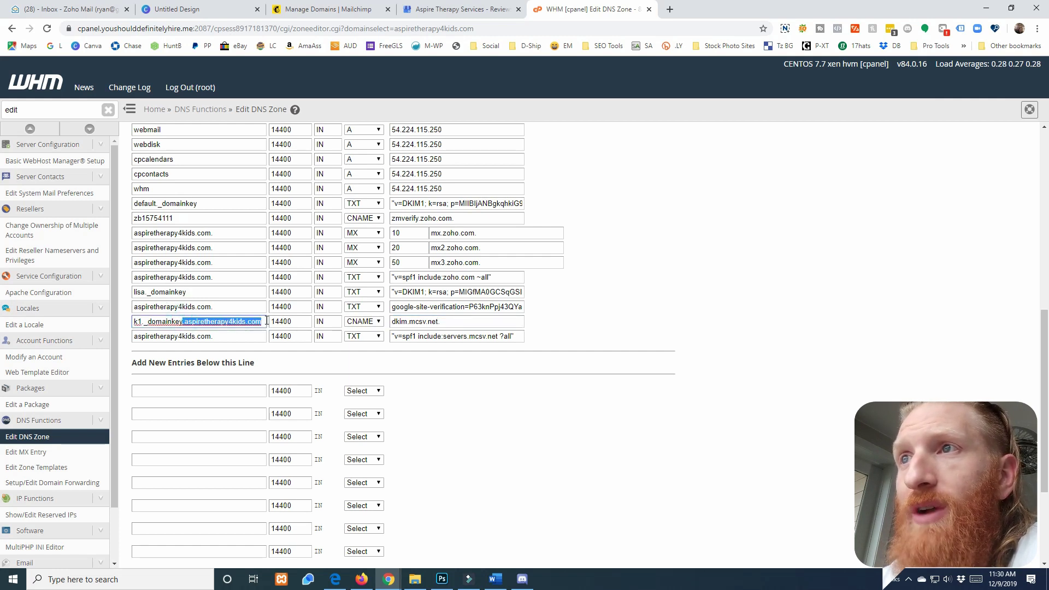
pyautogui.click(737, 354)
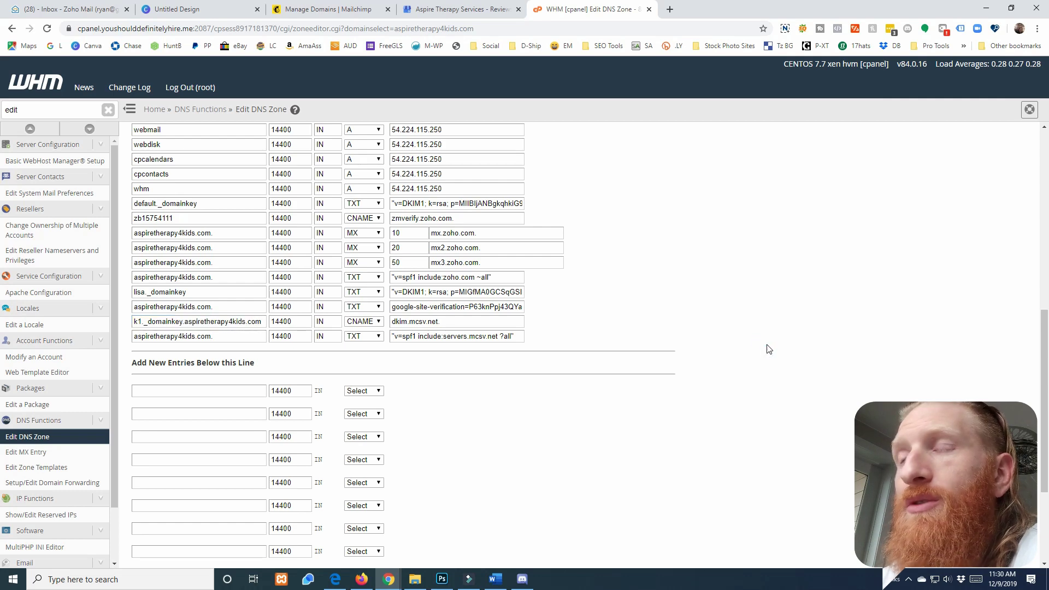
pyautogui.scroll(-3, 628, 416)
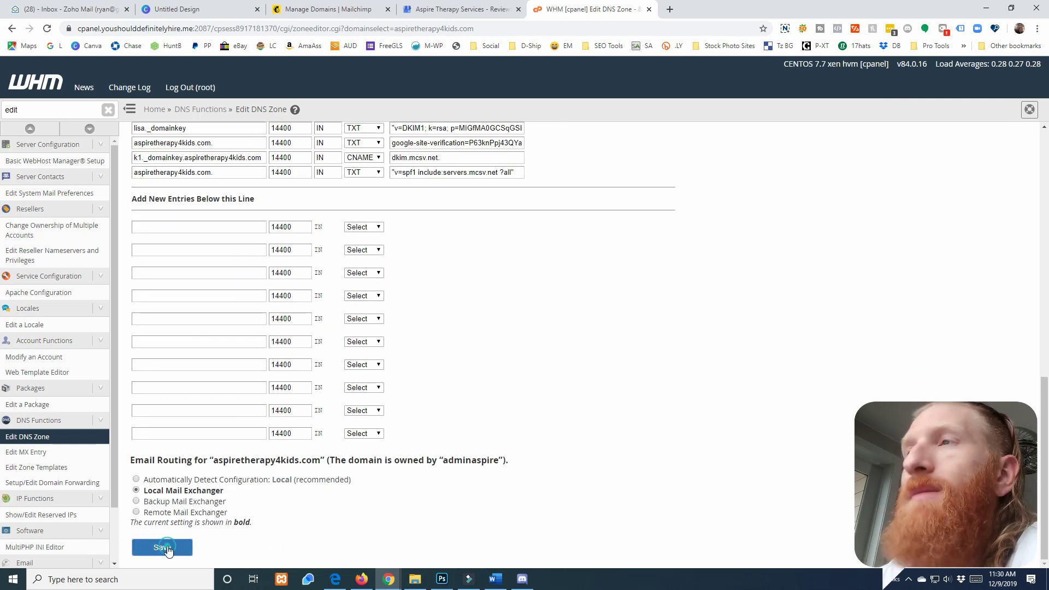
pyautogui.click(163, 547)
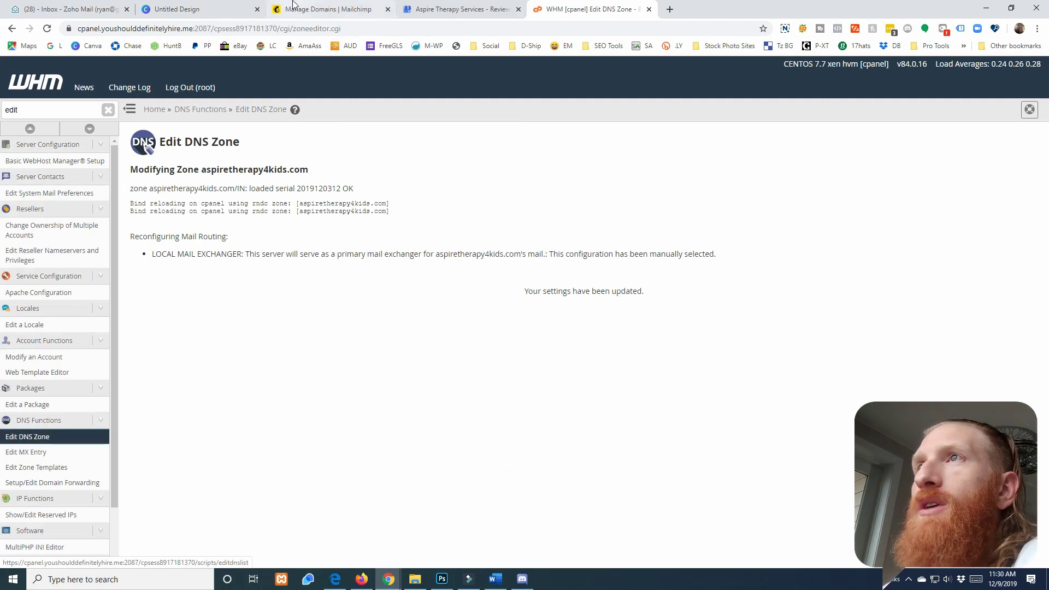
pyautogui.click(330, 9)
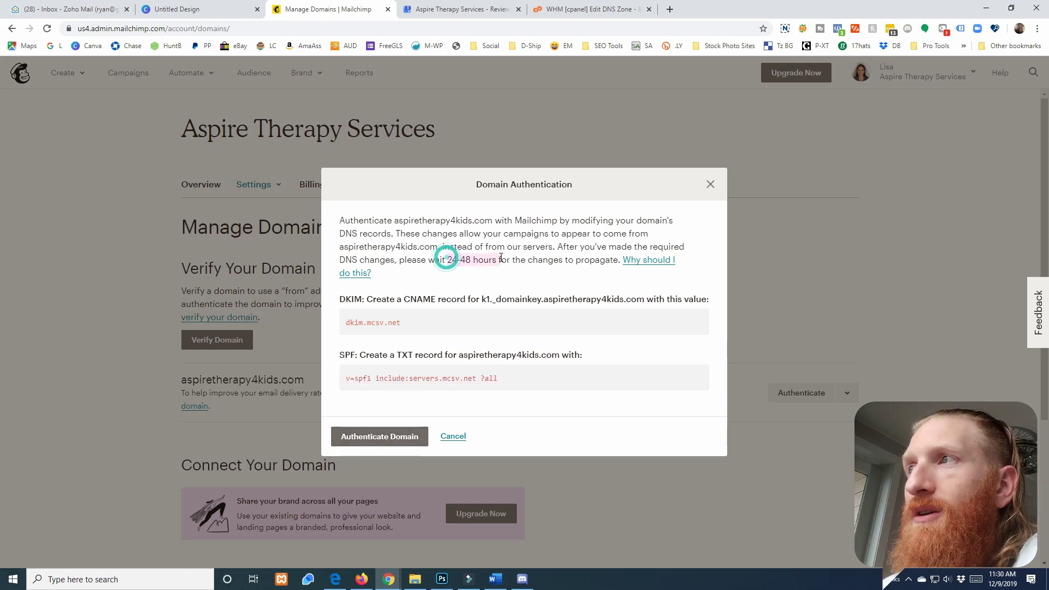
# Run Mailchimp's domain authentication check, which can't find the DKIM CNAME yet, then close it
pyautogui.click(388, 436)
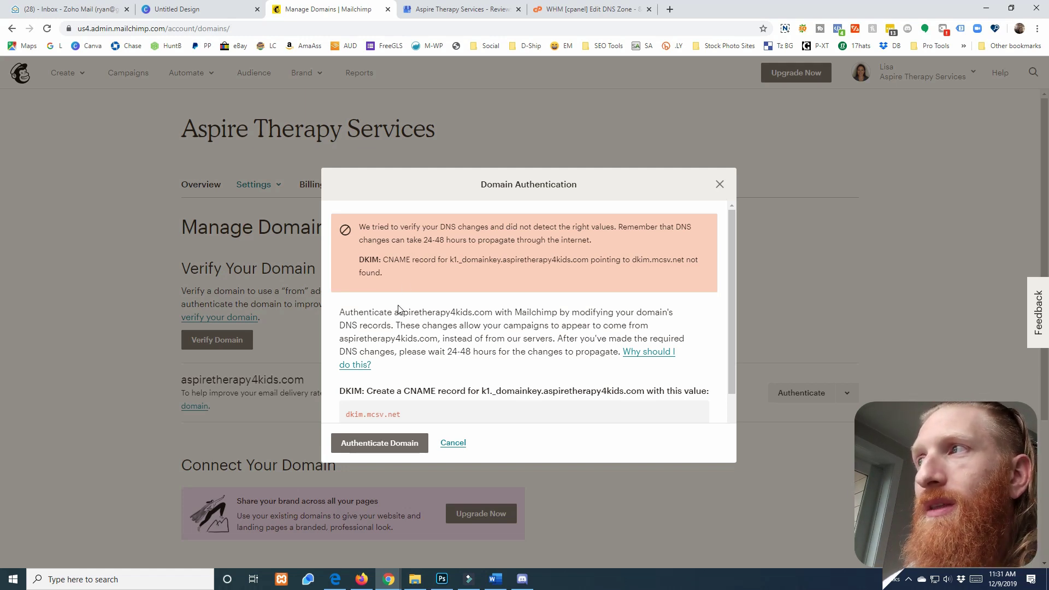
pyautogui.click(453, 443)
pyautogui.scroll(-2, 456, 446)
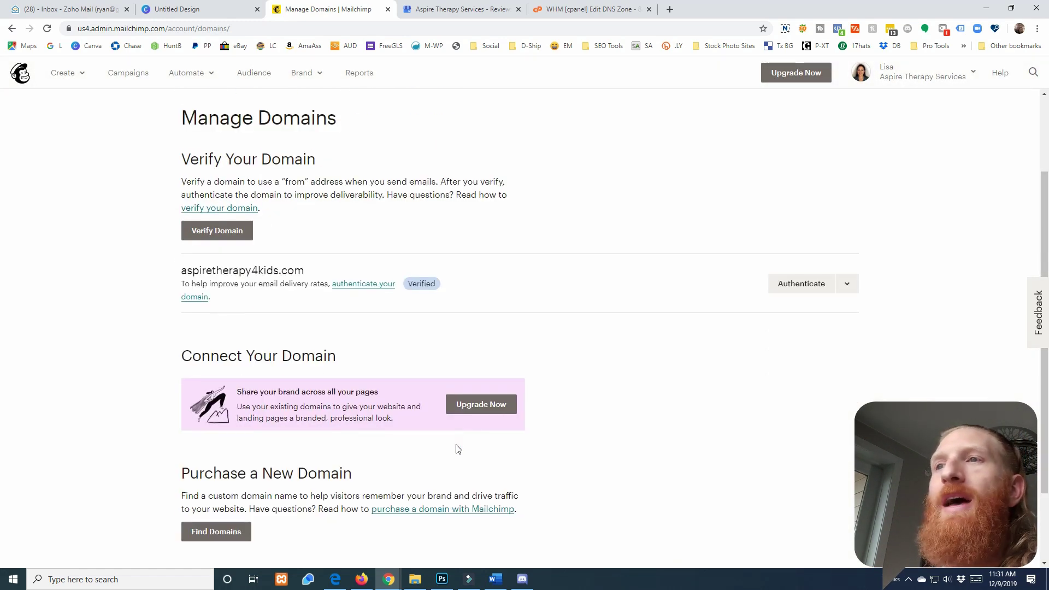
# Create a new API key under Extras > API keys
pyautogui.scroll(-2, 457, 449)
pyautogui.scroll(4, 454, 449)
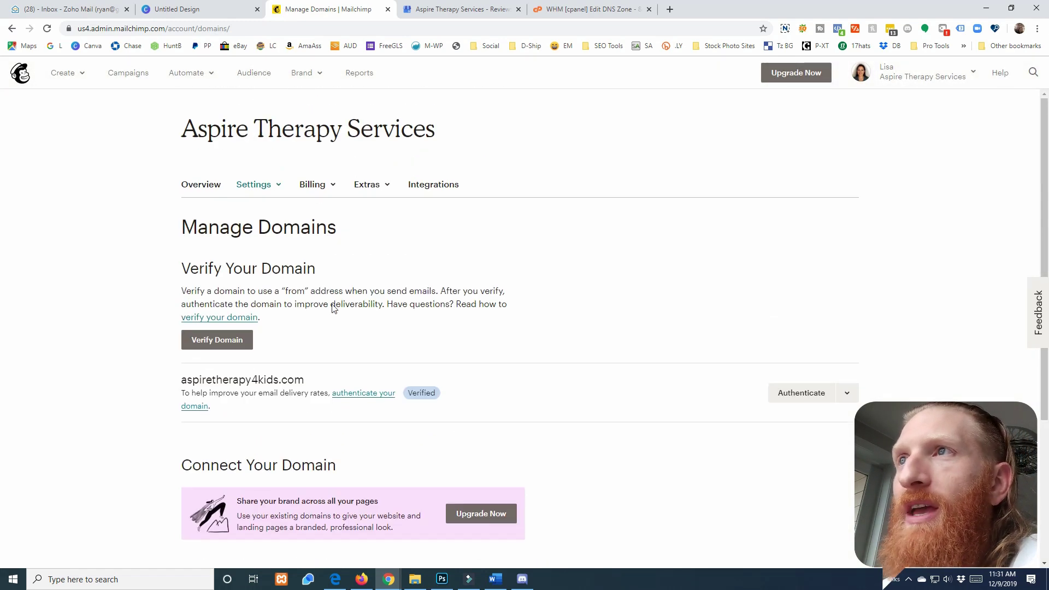
pyautogui.click(258, 186)
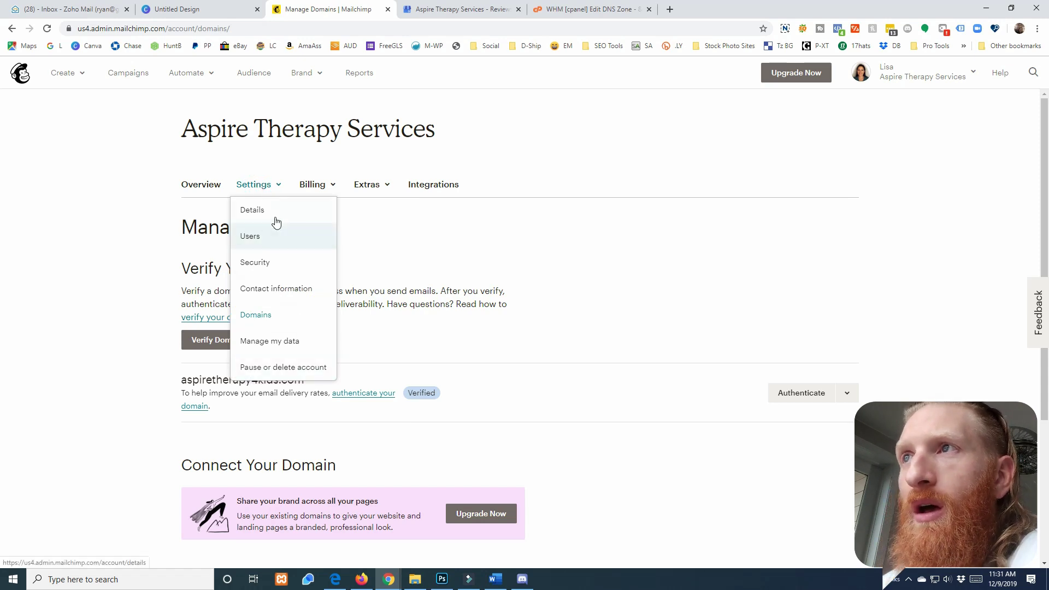
pyautogui.click(316, 186)
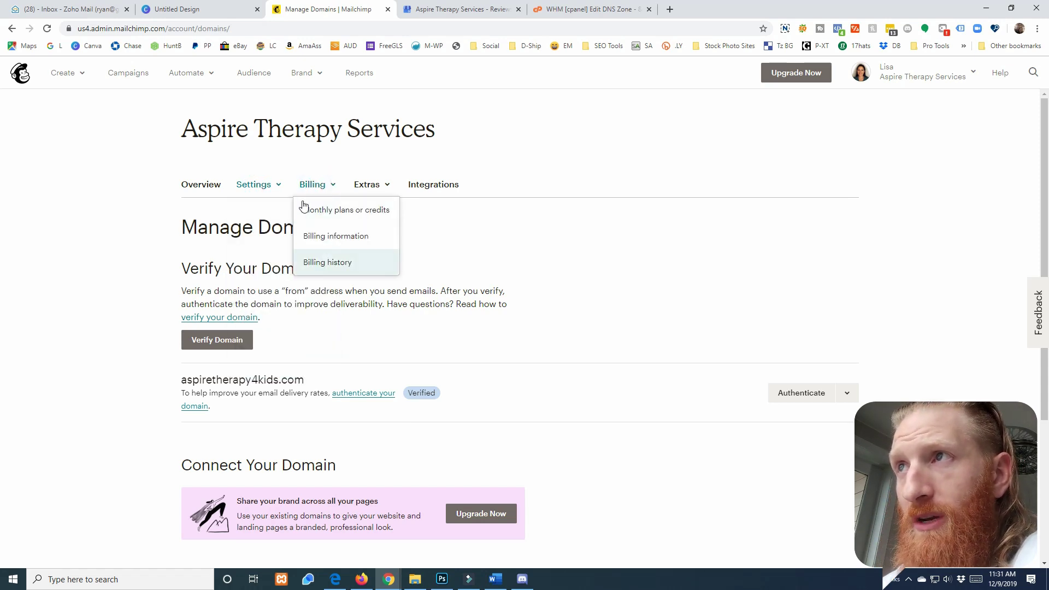
pyautogui.click(367, 184)
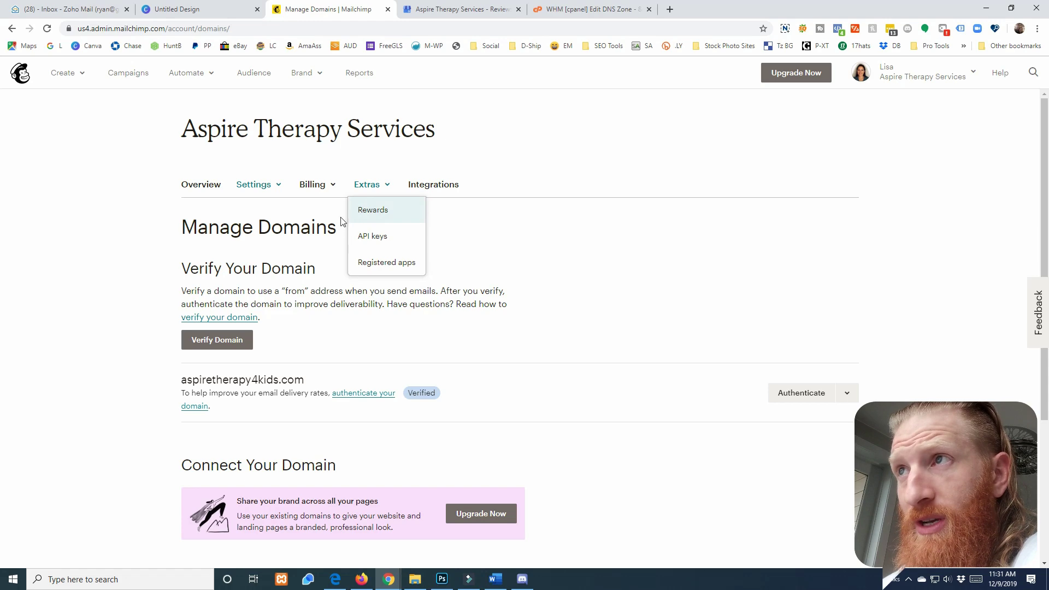
pyautogui.click(377, 244)
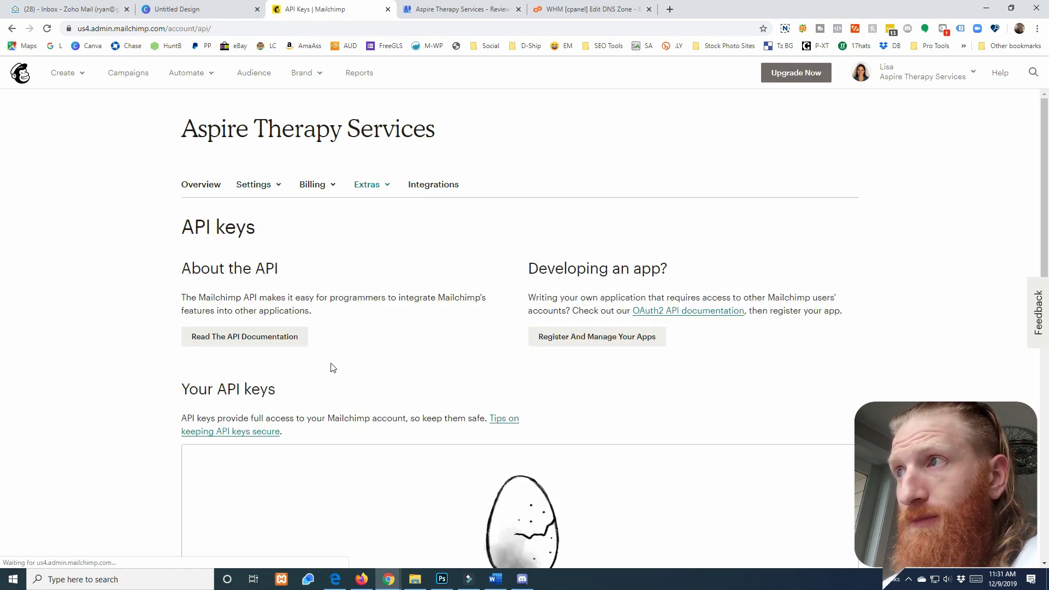
pyautogui.scroll(-4, 444, 329)
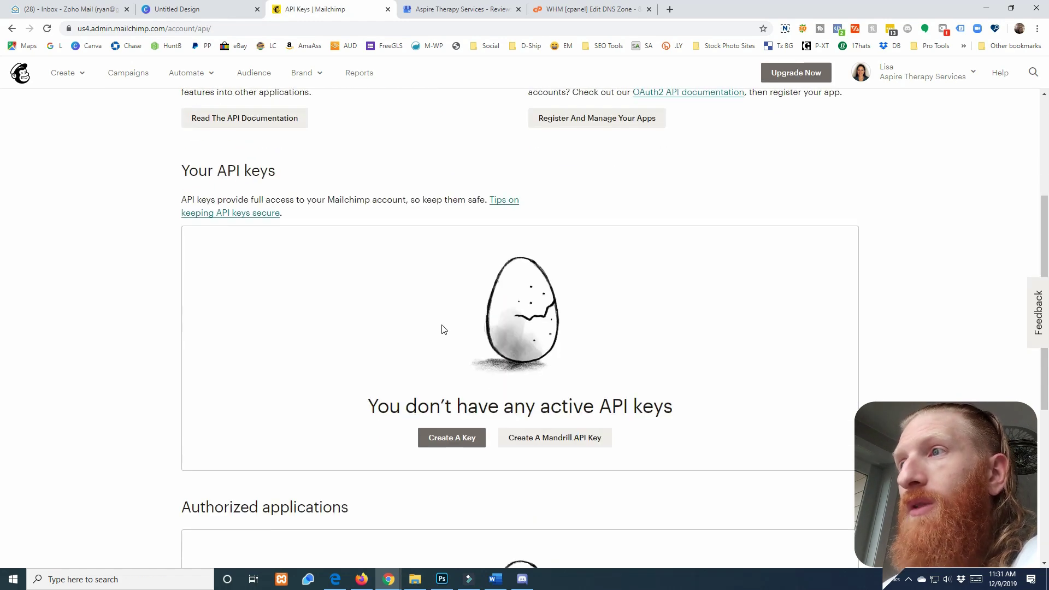
pyautogui.click(453, 439)
# Label the new key Website-Signup and copy its key value
pyautogui.scroll(-3, 491, 367)
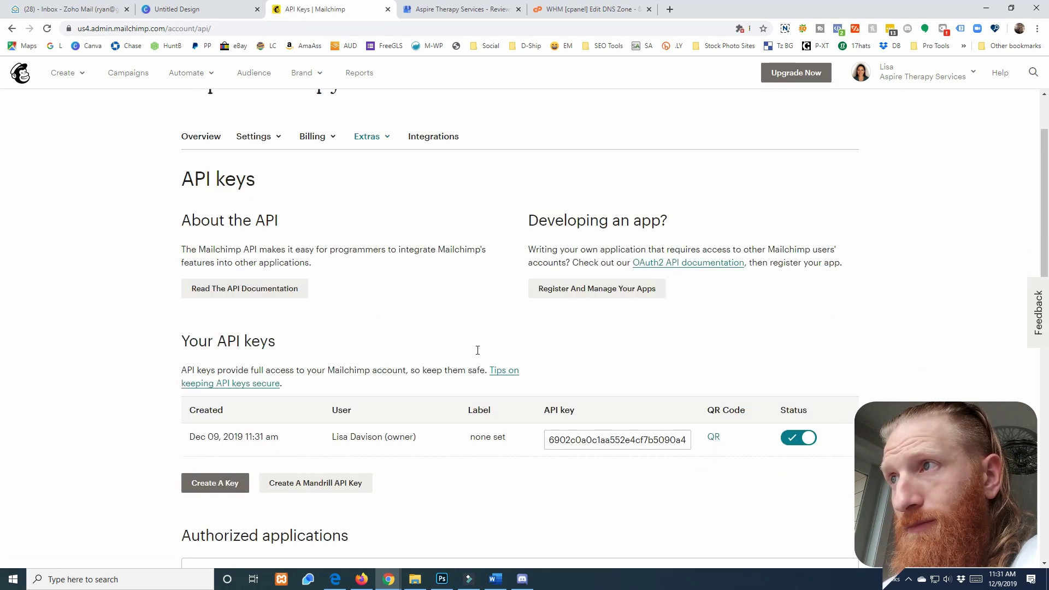
pyautogui.click(480, 372)
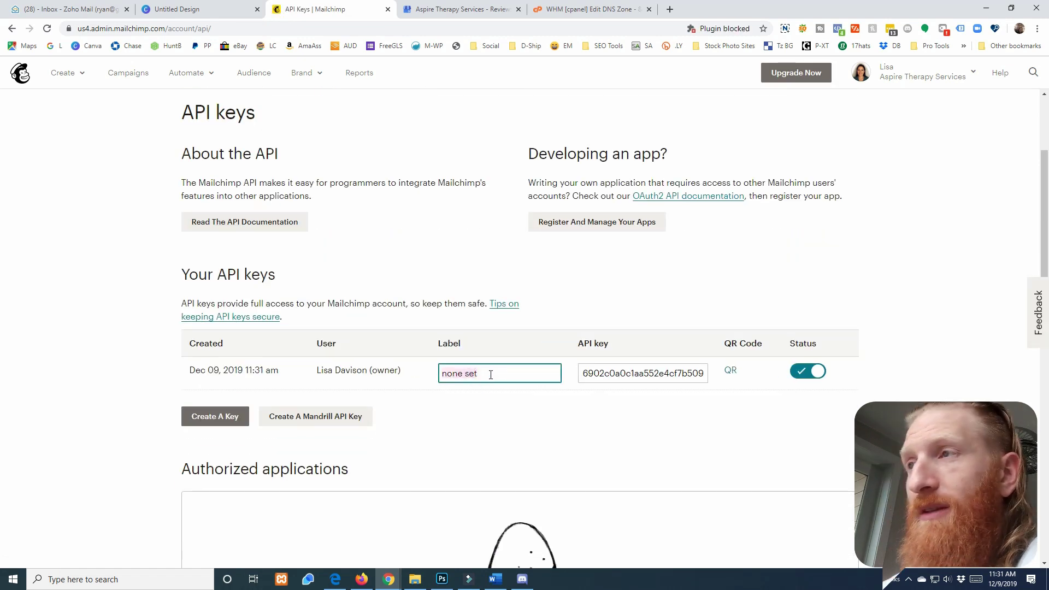
pyautogui.write('Website-Signup')
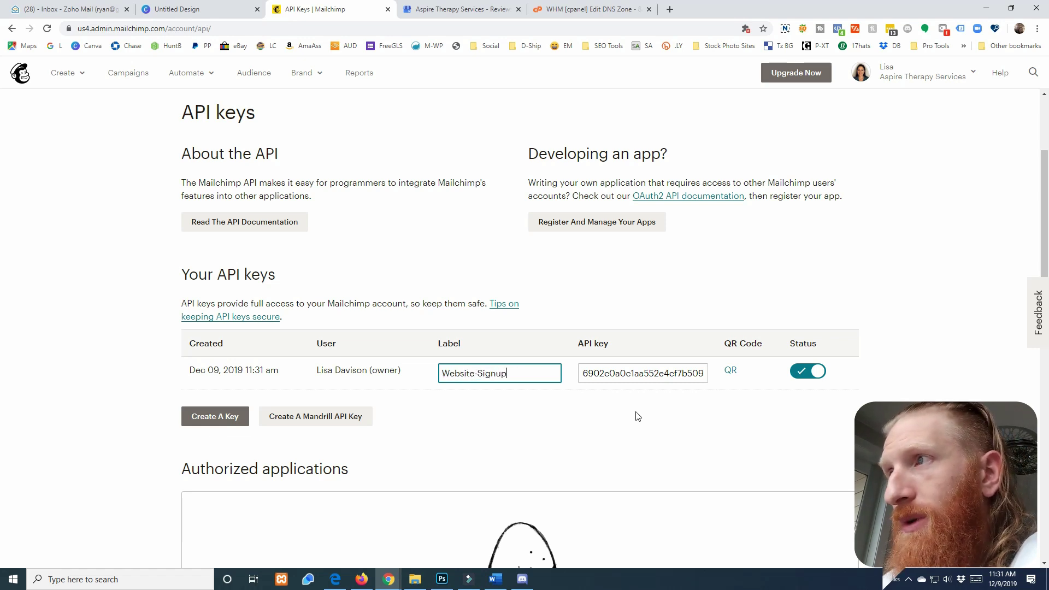
pyautogui.click(635, 415)
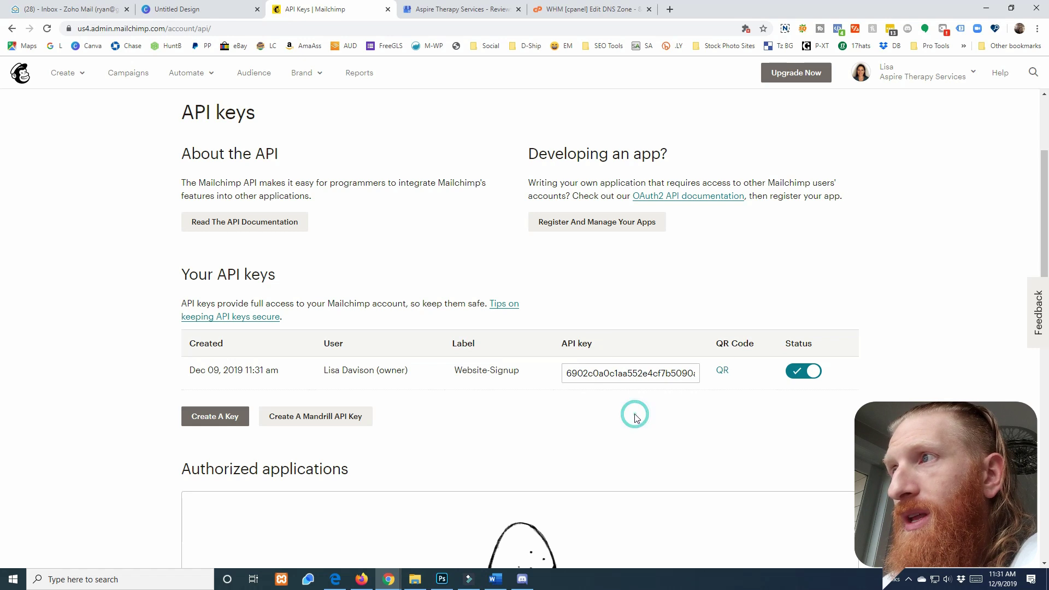
pyautogui.moveTo(569, 373); pyautogui.dragTo(715, 379)
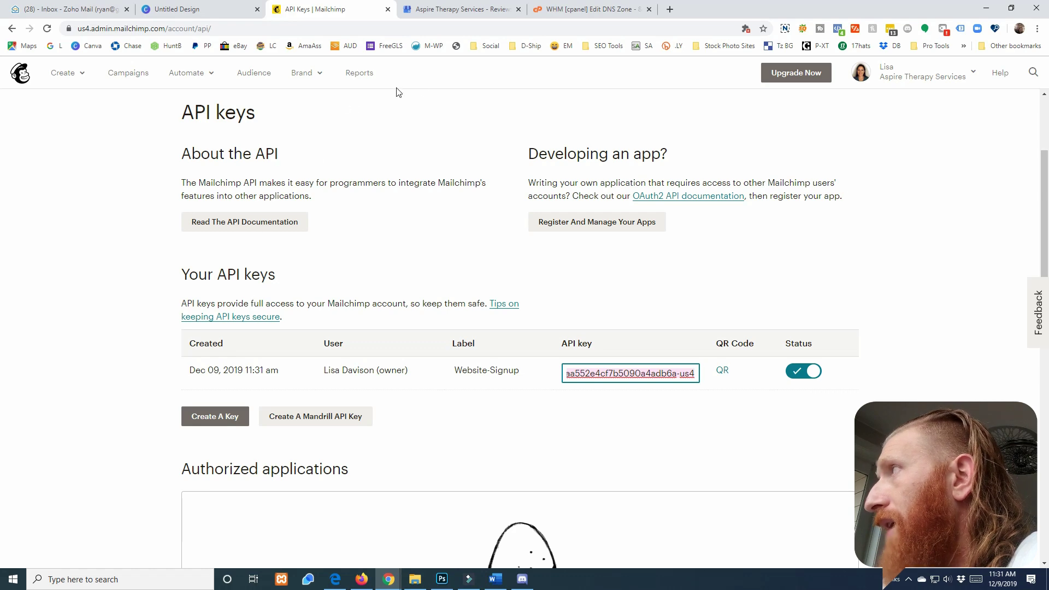
pyautogui.moveTo(465, 1); pyautogui.dragTo(330, 38)
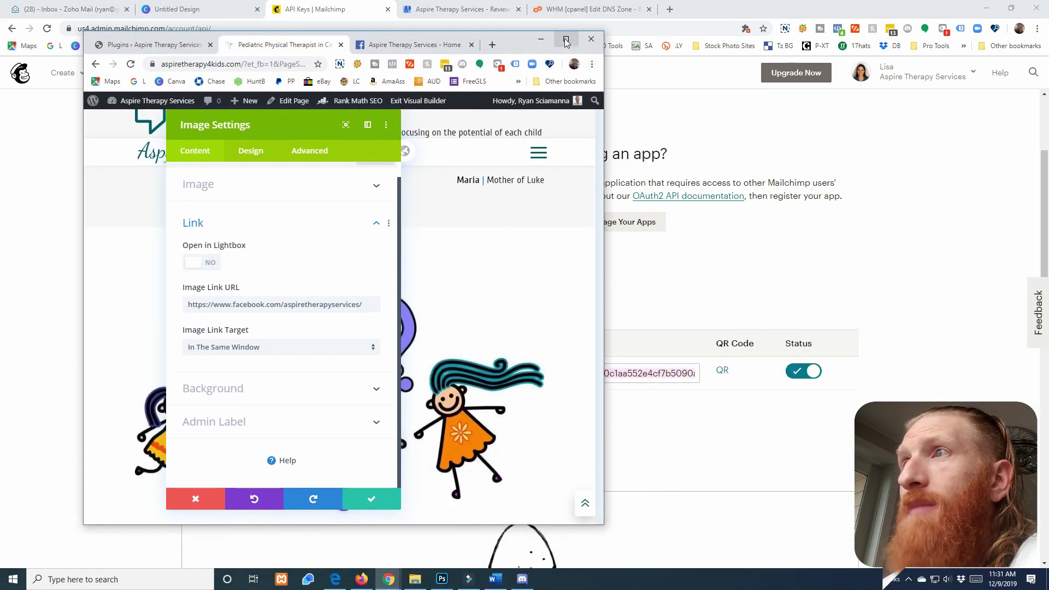
# Maximize the Divi editor in desktop view and close the open image settings
pyautogui.click(568, 37)
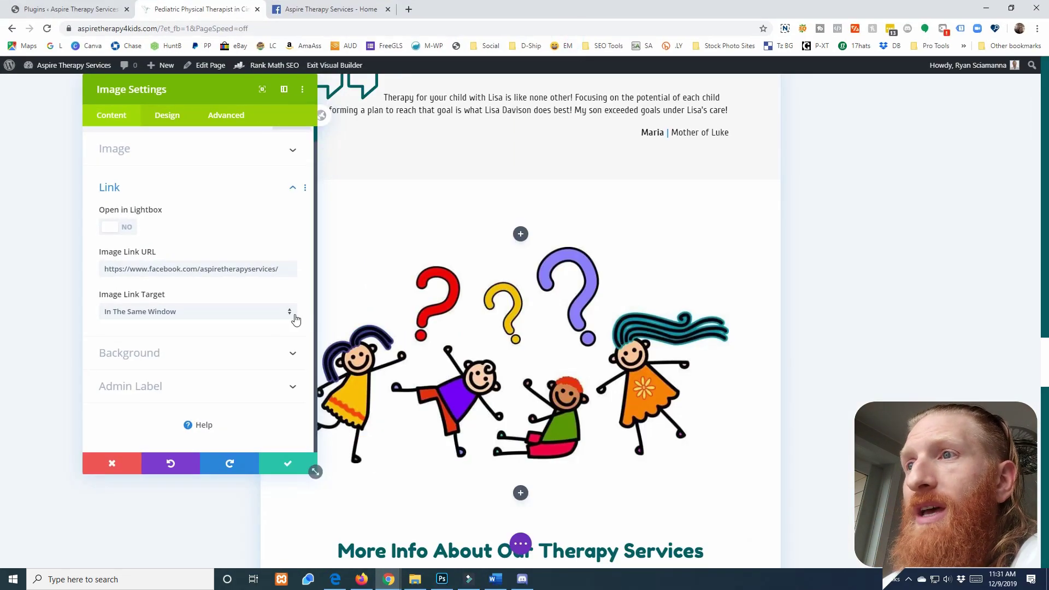
pyautogui.click(519, 551)
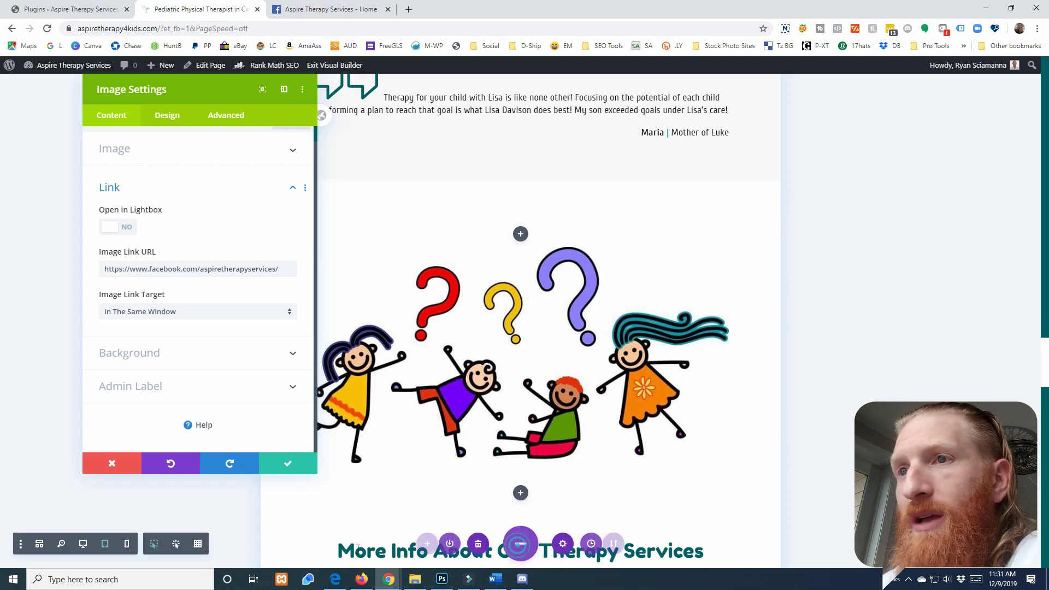
pyautogui.click(86, 544)
pyautogui.scroll(-5, 540, 381)
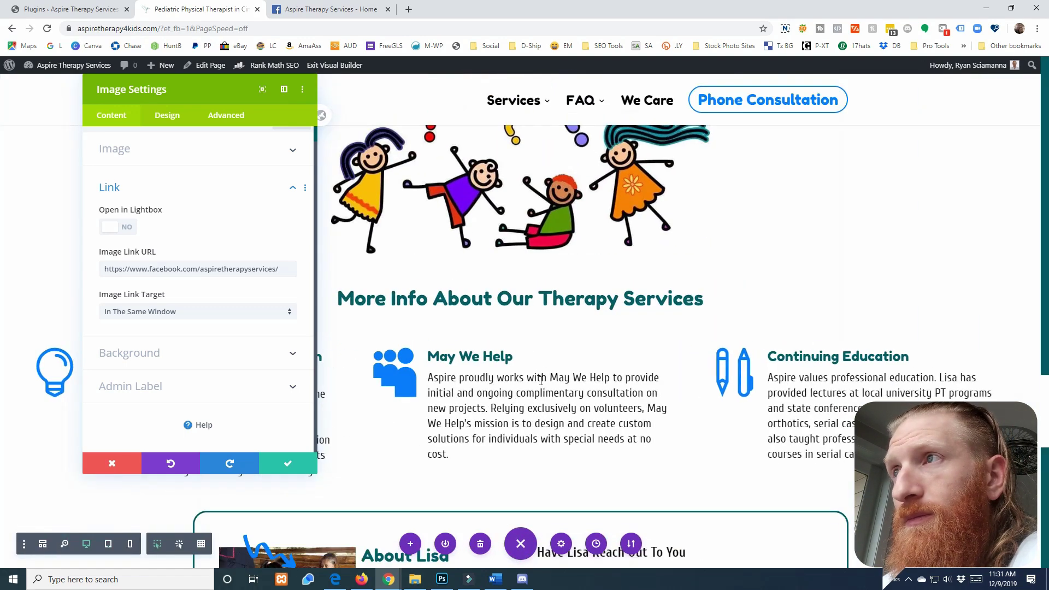
pyautogui.scroll(-5, 540, 381)
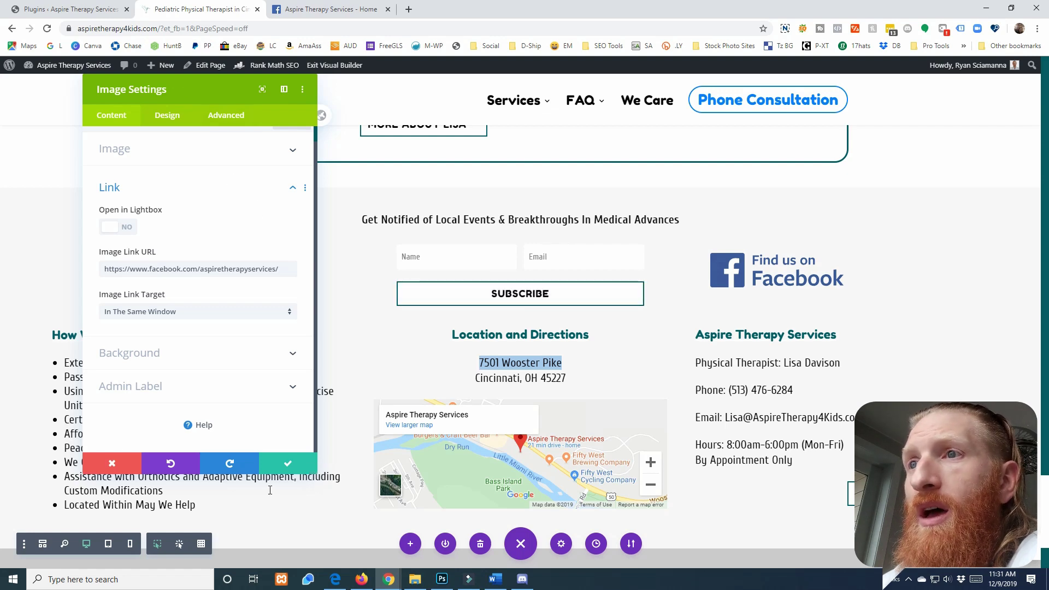
pyautogui.click(288, 463)
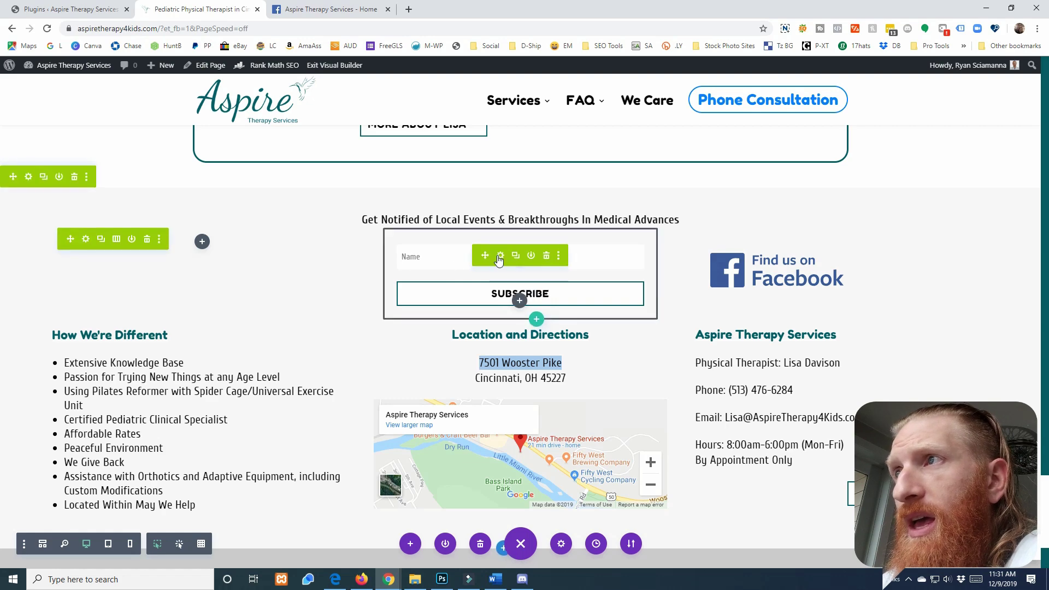
# In the optin form's Email Account, submit account name AspireTherapy with the copied API key
pyautogui.click(494, 256)
pyautogui.scroll(-5, 164, 273)
pyautogui.click(136, 230)
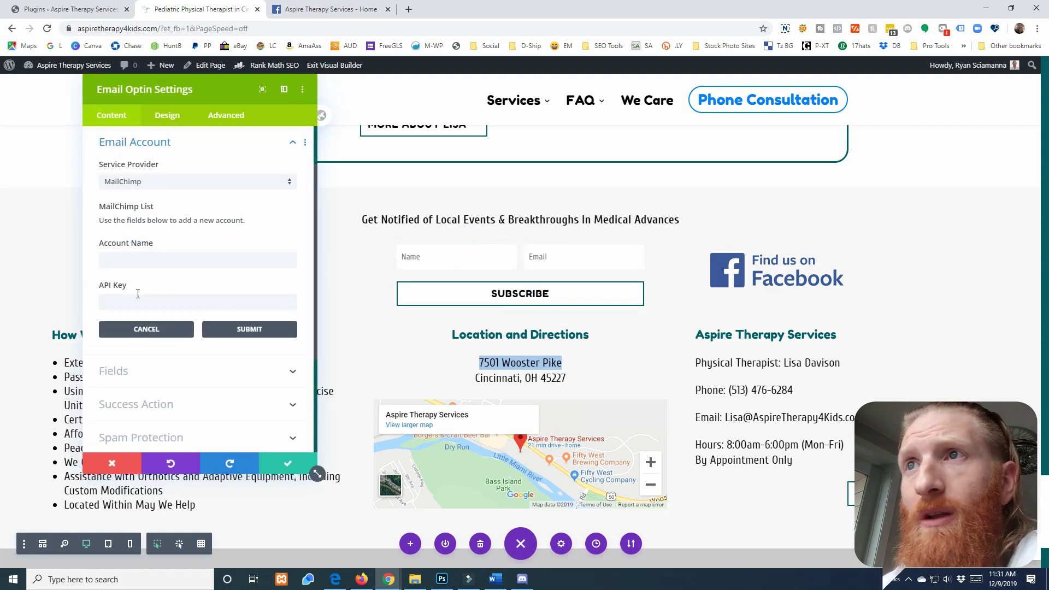
pyautogui.scroll(-1, 138, 294)
pyautogui.click(120, 258)
pyautogui.hotkey('ctrl', 'v')
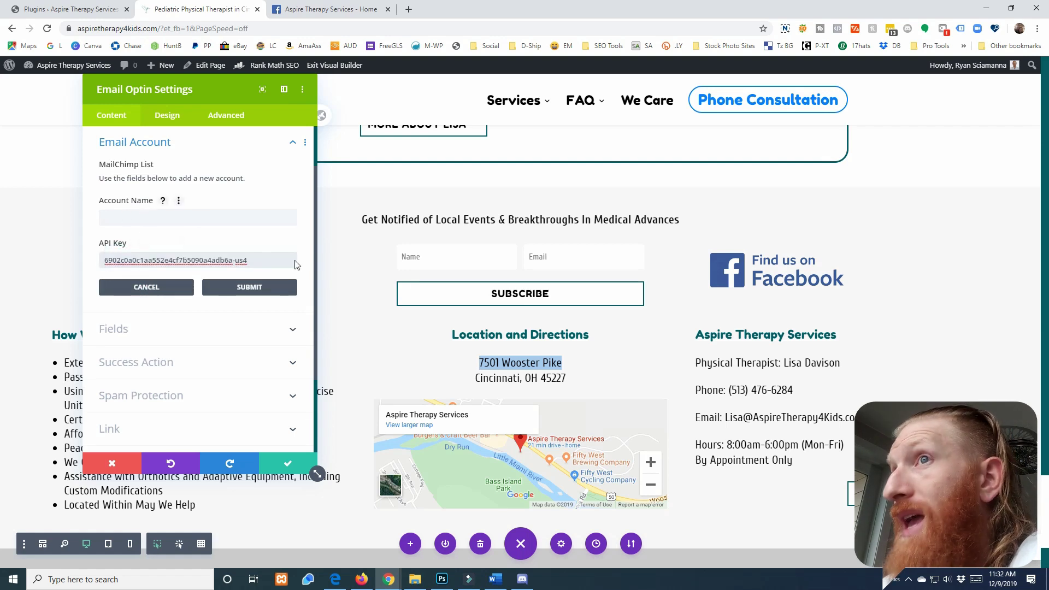
pyautogui.hotkey('alt', 'Tab')
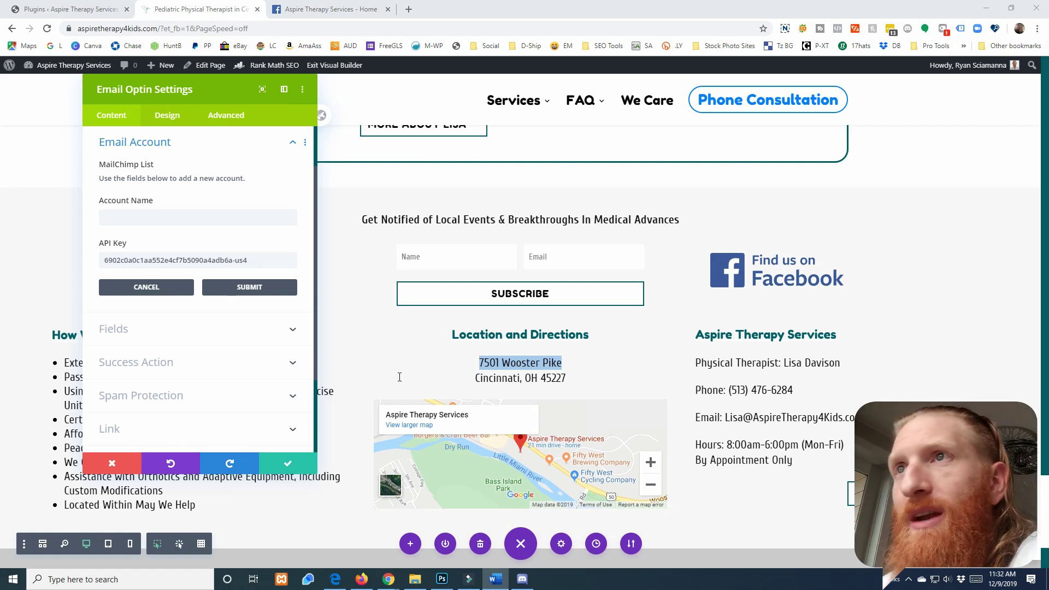
pyautogui.click(148, 218)
pyautogui.write('AspireTherapy')
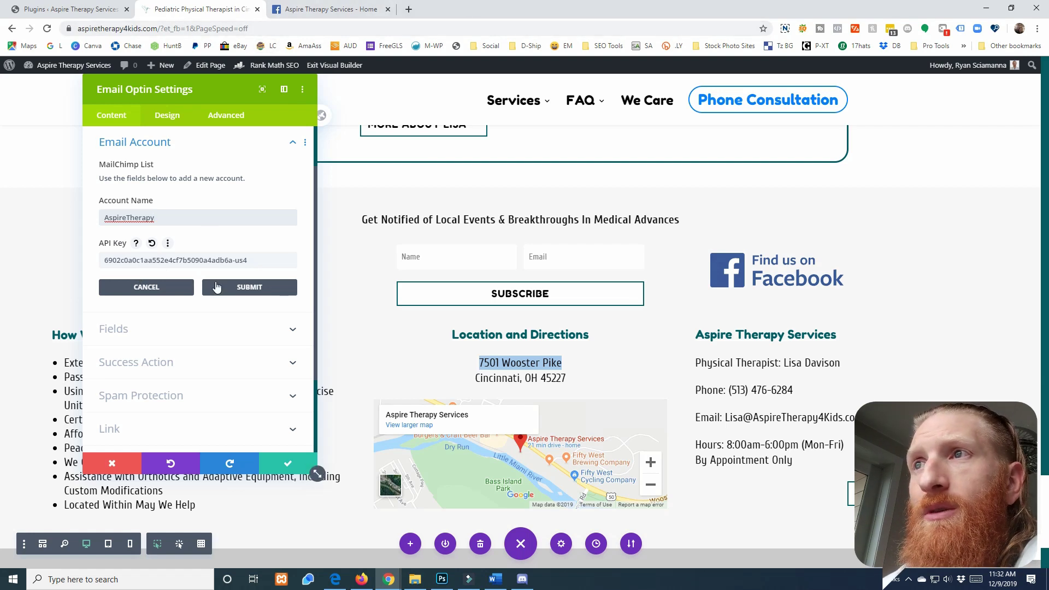
pyautogui.click(240, 288)
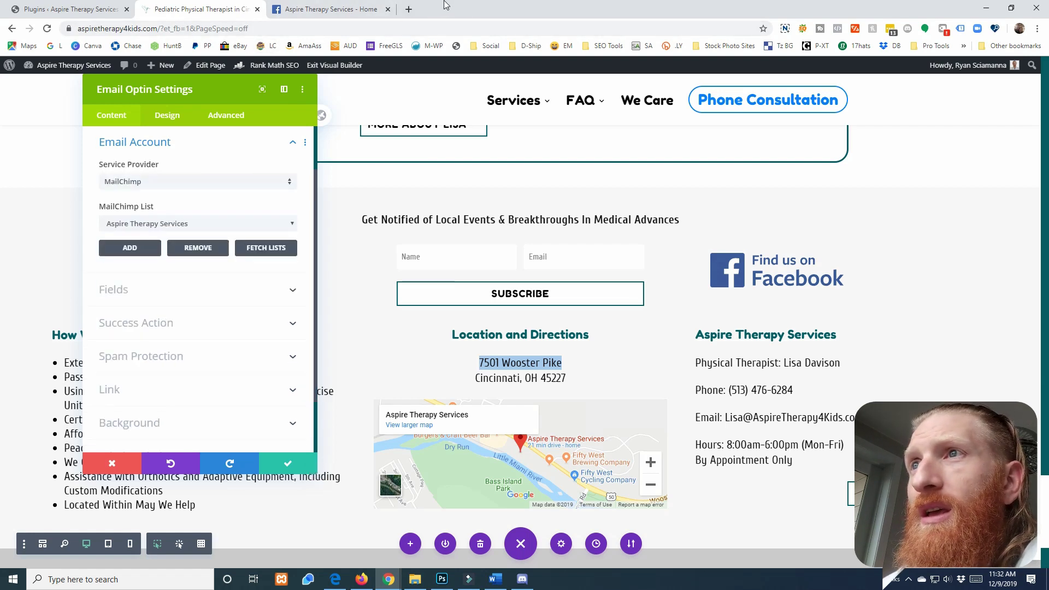
# Choose the Aspire Therapy Services MailChimp list and save the optin settings
pyautogui.scroll(2, 246, 191)
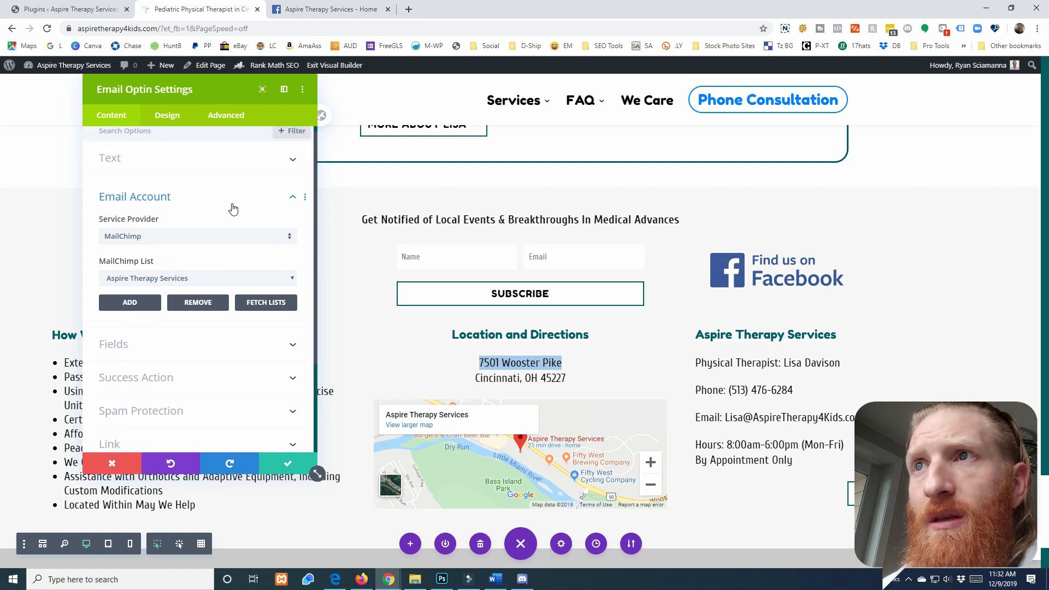
pyautogui.click(189, 284)
pyautogui.click(165, 340)
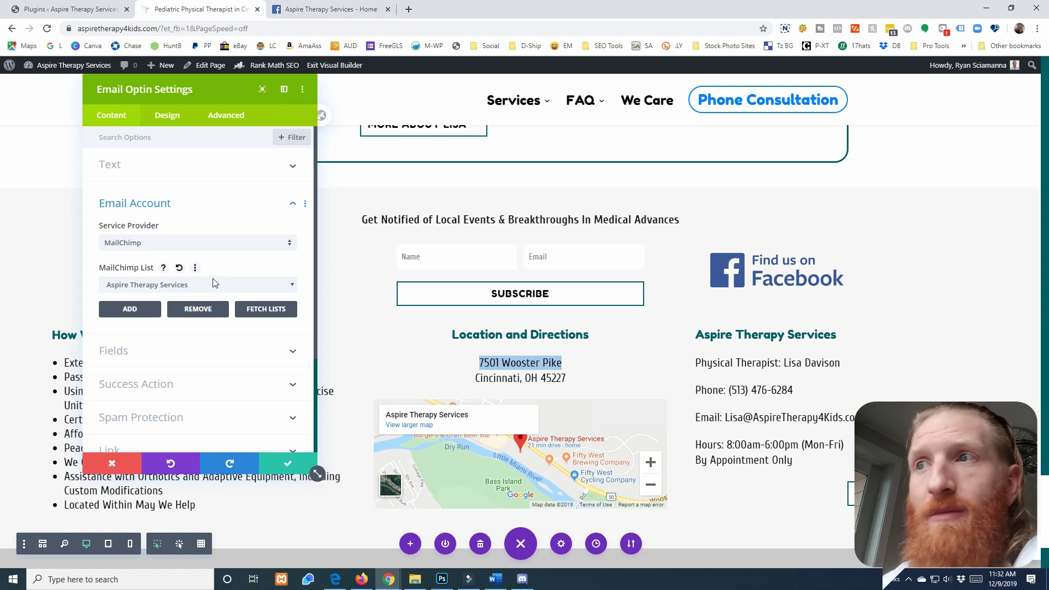
pyautogui.click(286, 464)
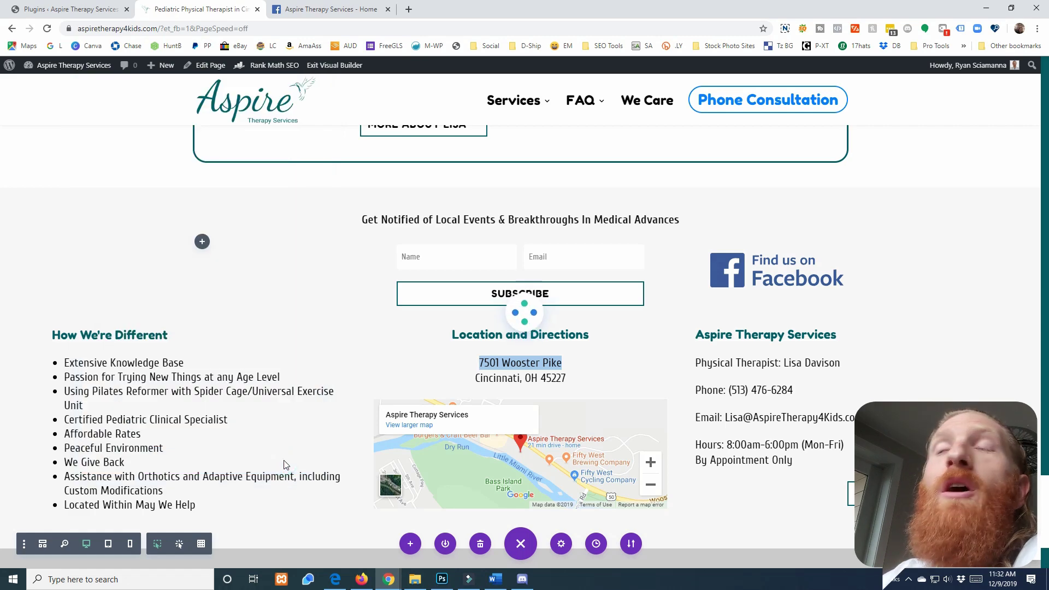
pyautogui.moveTo(448, 17); pyautogui.dragTo(968, 146)
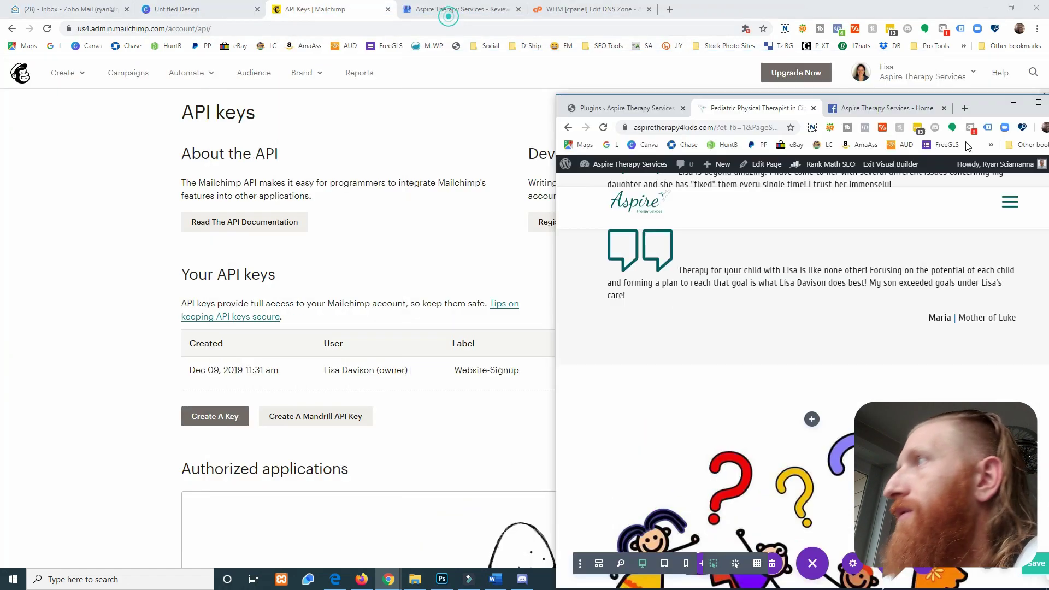
# Authorize the Google: Analytics, Contacts and Docs integration from Integrations and pick a Google account
pyautogui.click(520, 211)
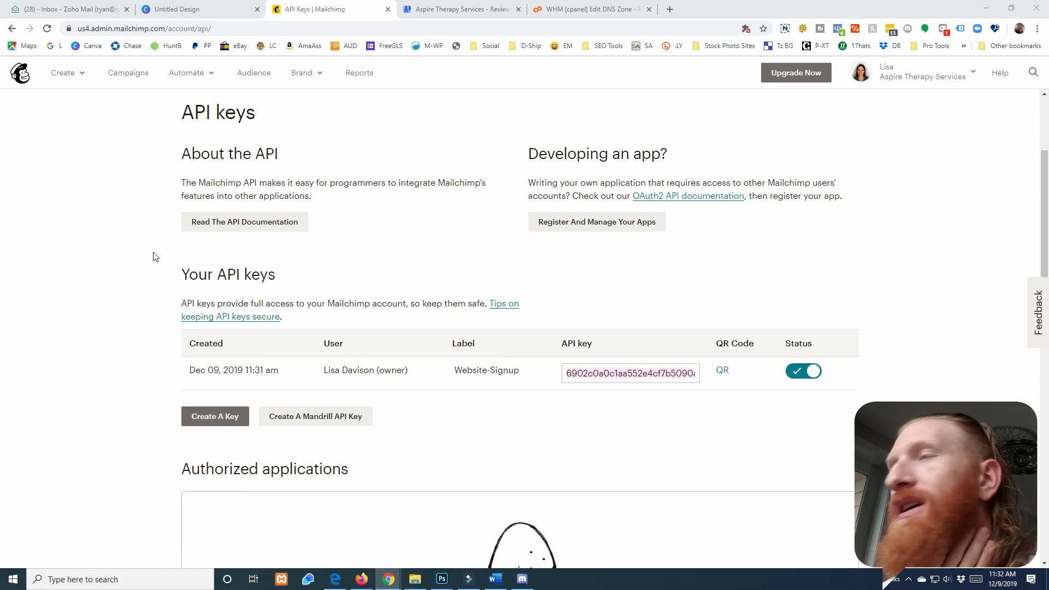
pyautogui.scroll(-8, 419, 300)
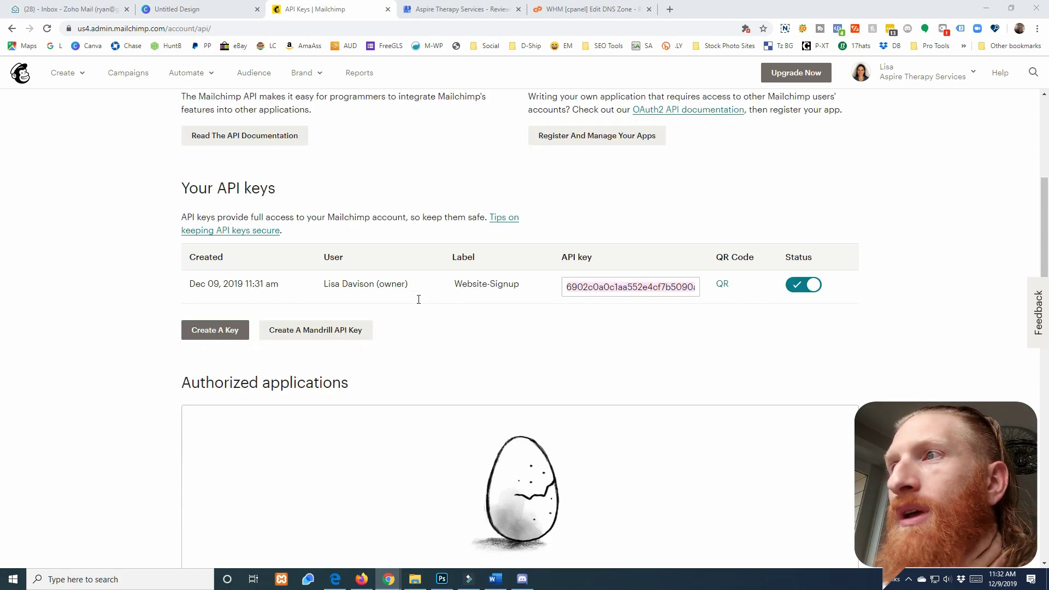
pyautogui.scroll(7, 419, 299)
pyautogui.scroll(5, 418, 299)
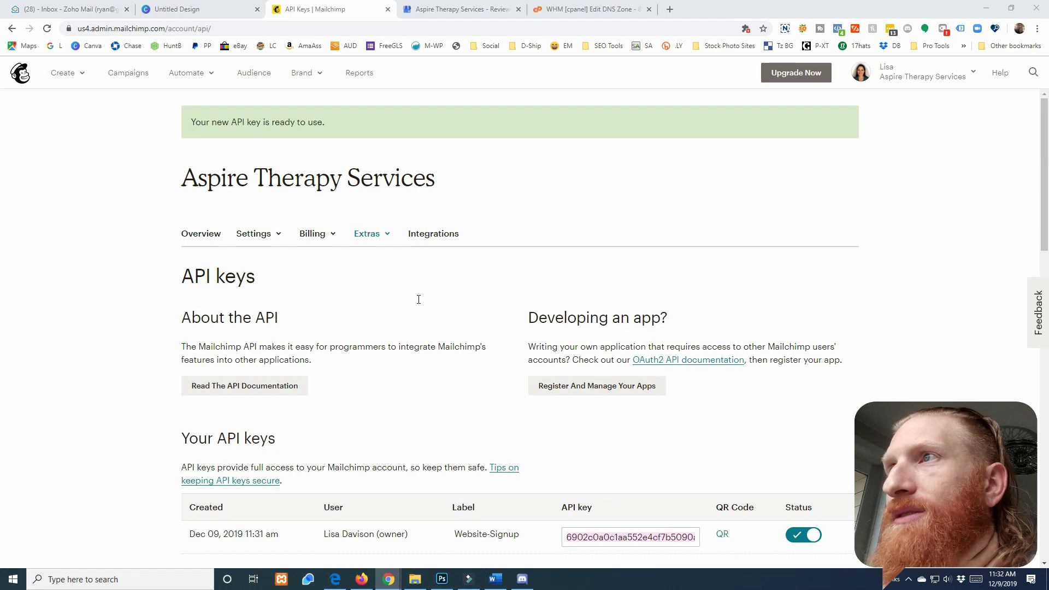
pyautogui.click(429, 235)
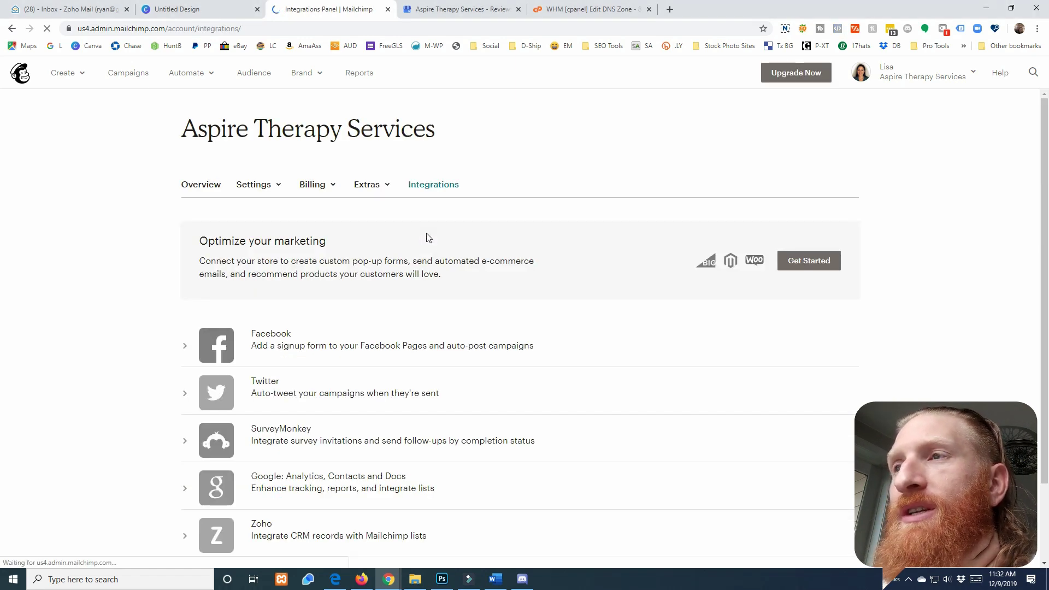
pyautogui.scroll(-2, 410, 284)
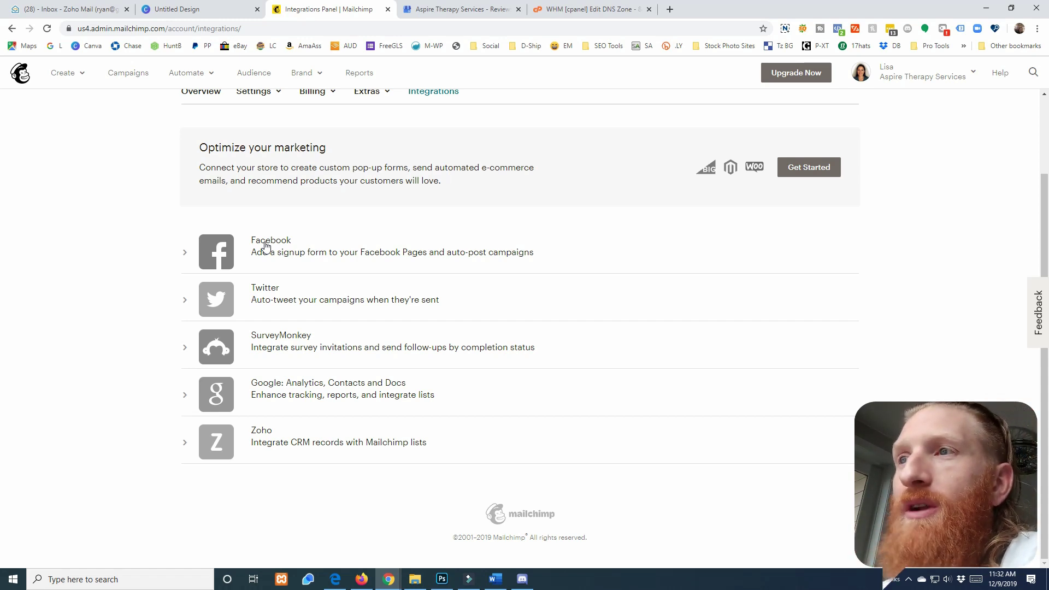
pyautogui.click(273, 392)
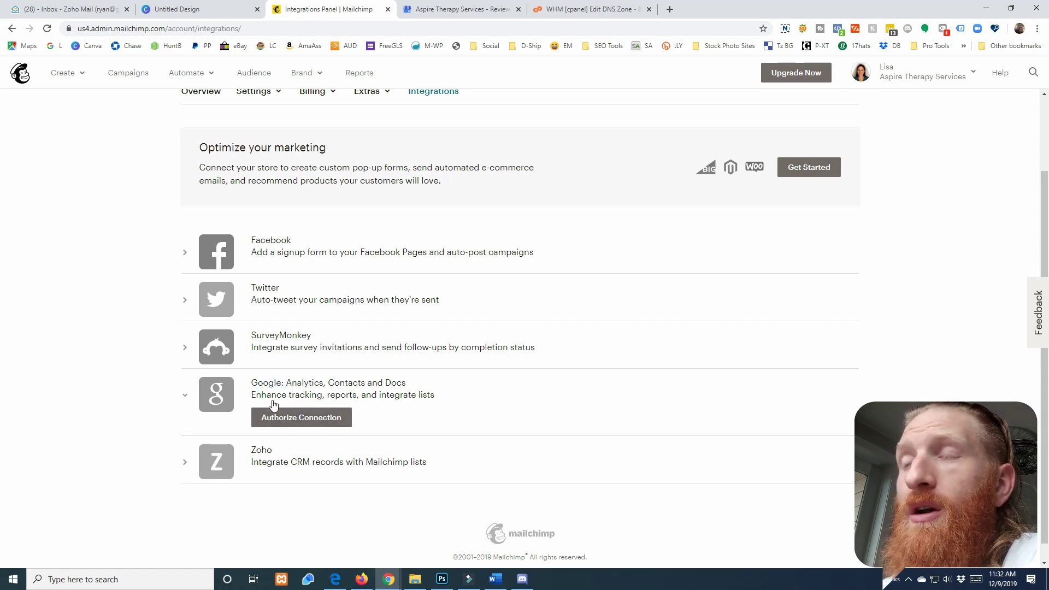
pyautogui.click(278, 423)
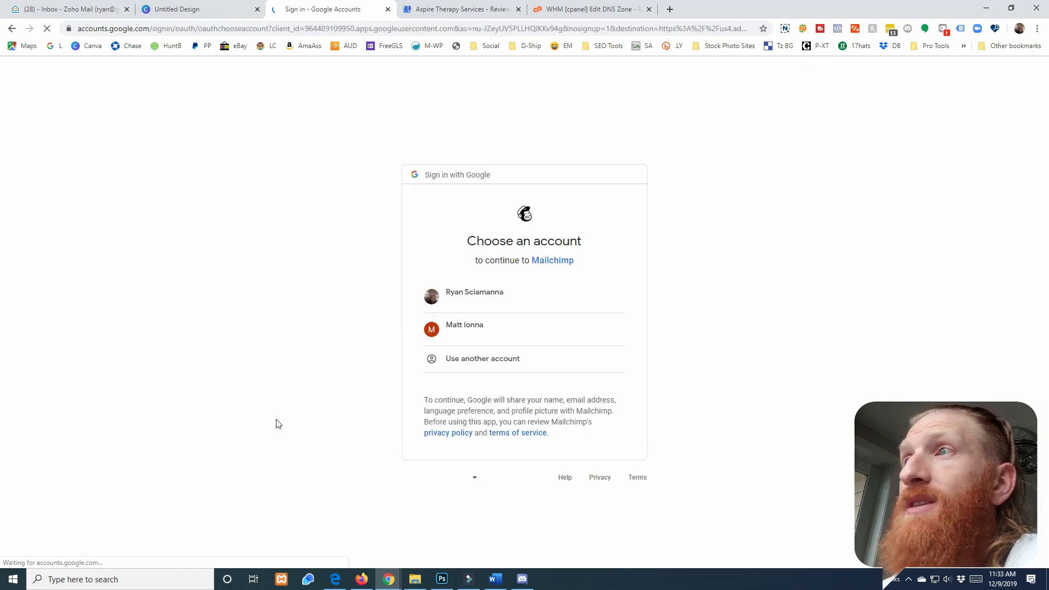
pyautogui.click(470, 298)
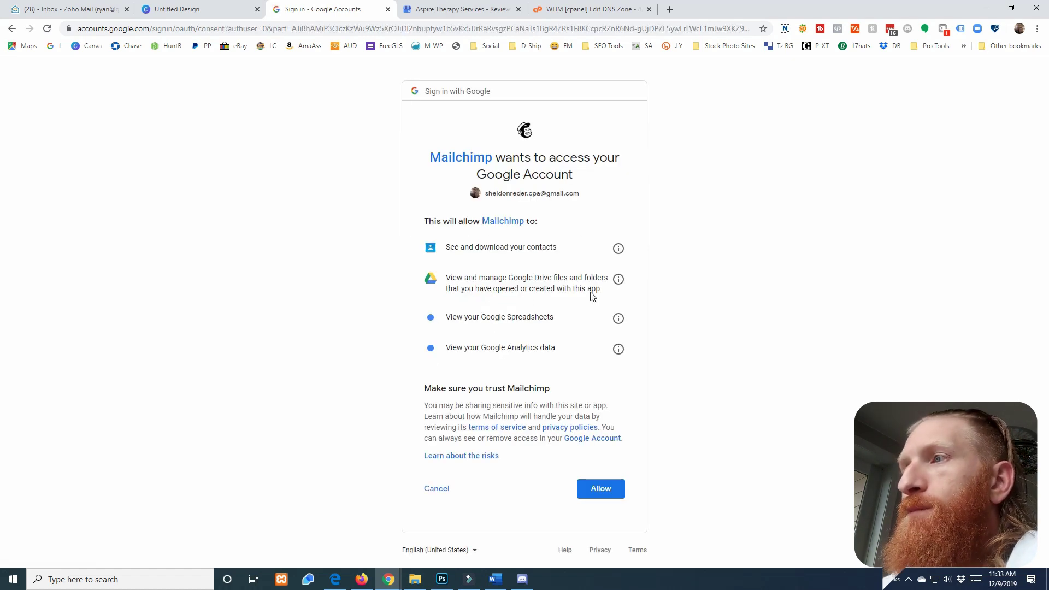
# Allow Mailchimp access to Google and verify the integration shows as connected
pyautogui.click(622, 488)
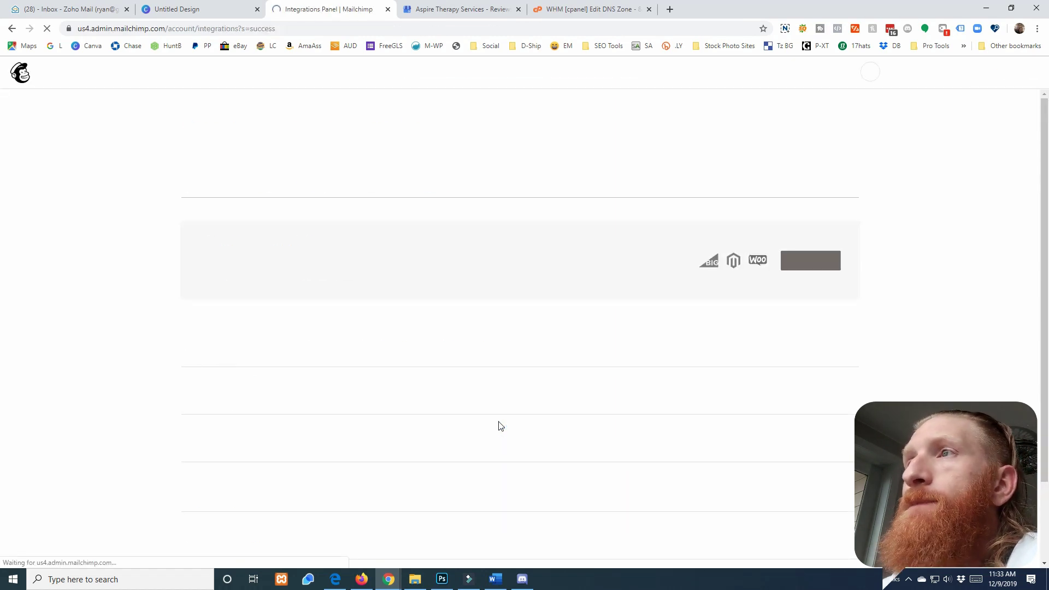
pyautogui.scroll(-2, 198, 365)
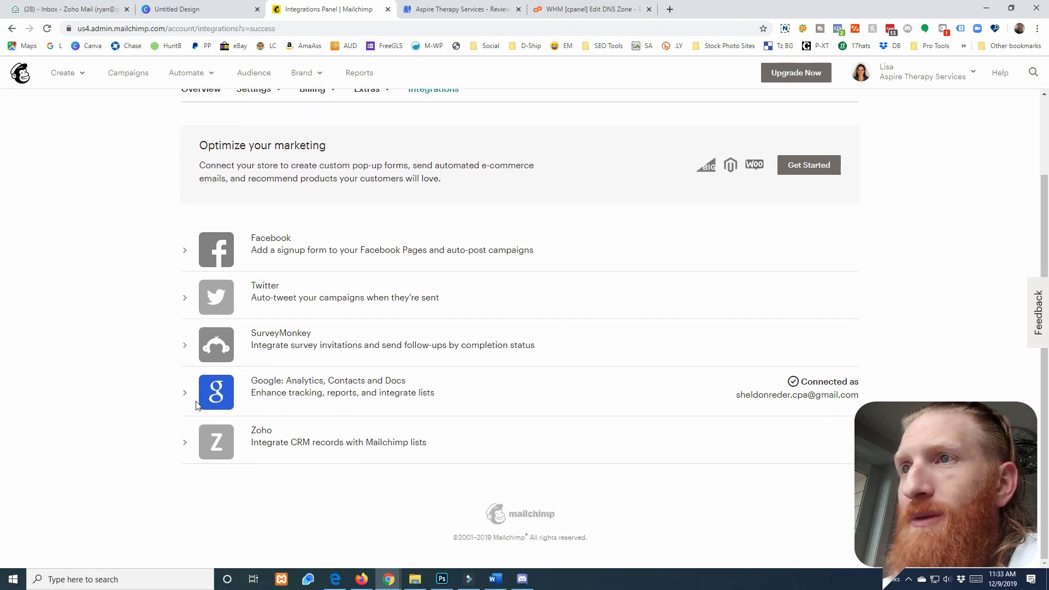
pyautogui.click(186, 397)
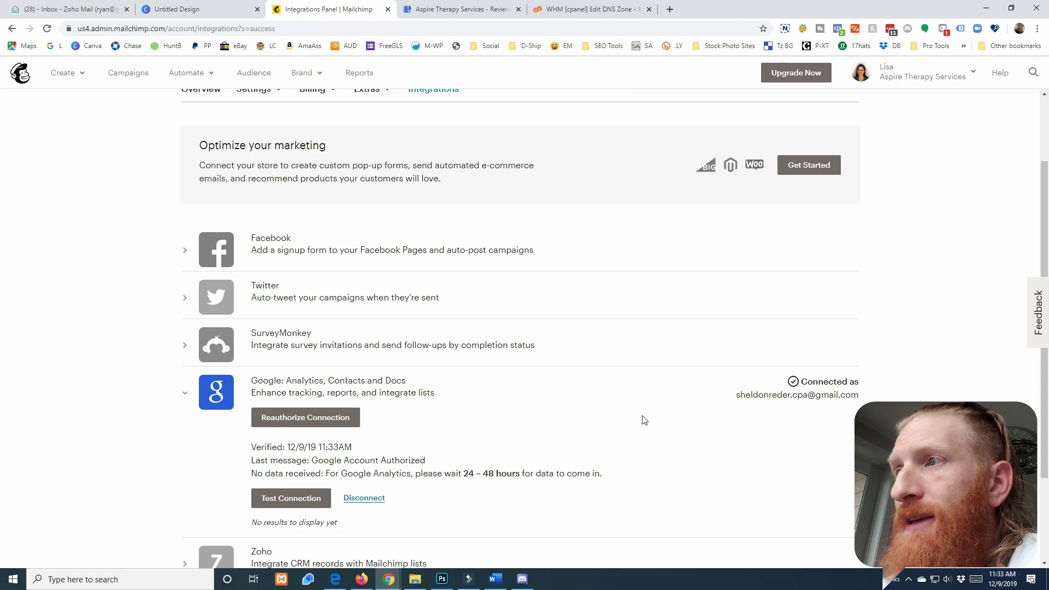
pyautogui.scroll(2, 645, 419)
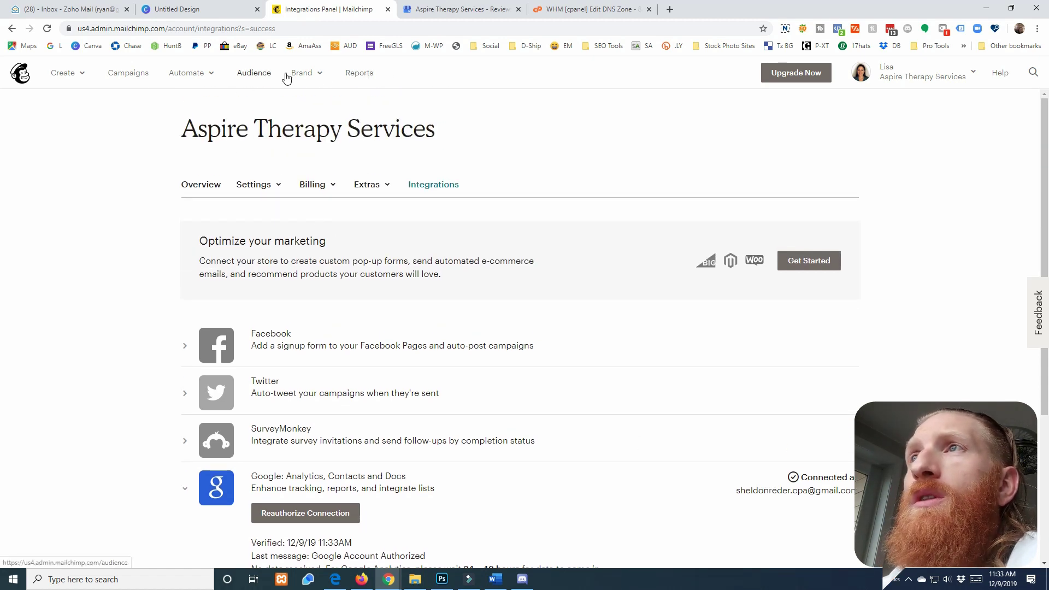
# Go to Audience > Manage Audience > View audiences
pyautogui.click(253, 80)
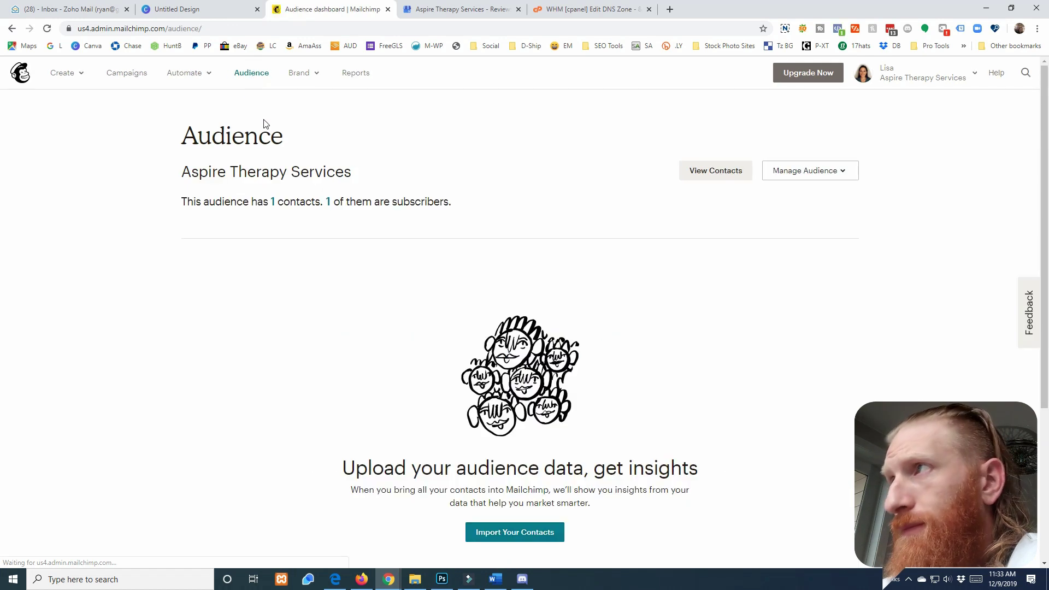
pyautogui.click(834, 172)
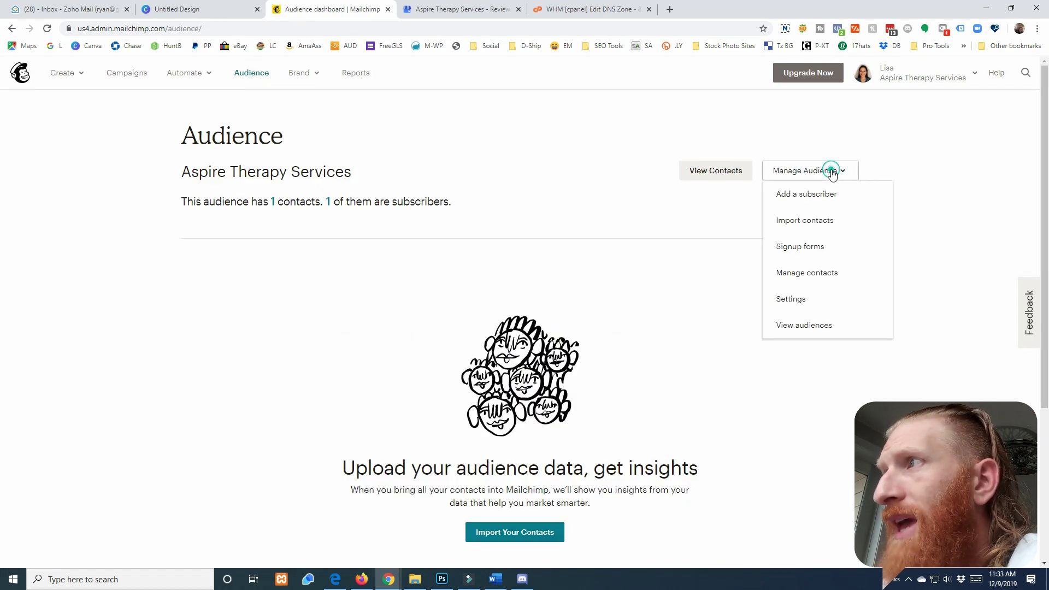
pyautogui.click(803, 326)
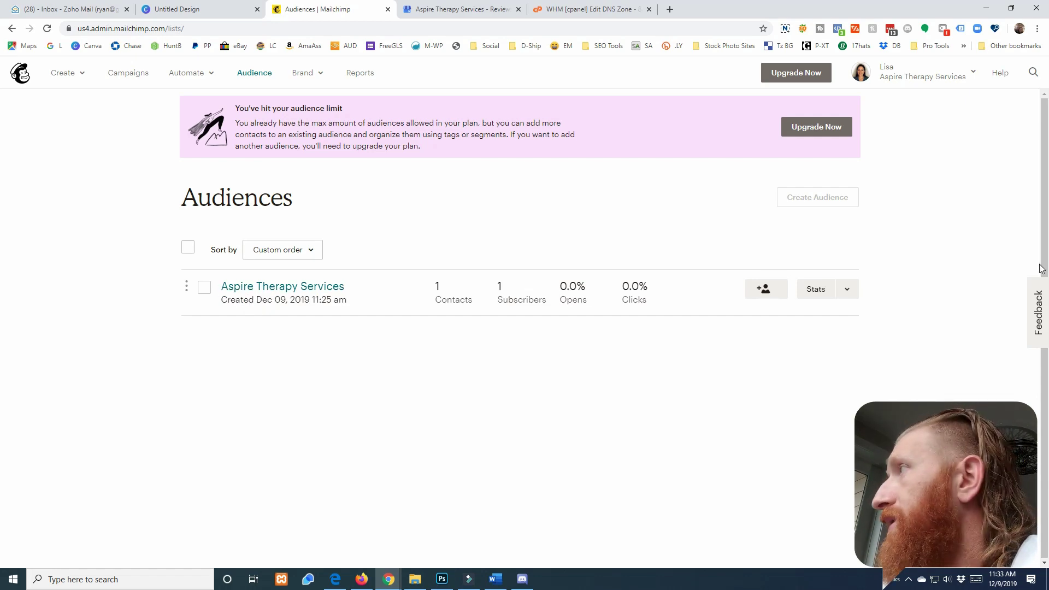
pyautogui.moveTo(1048, 173); pyautogui.dragTo(543, 35)
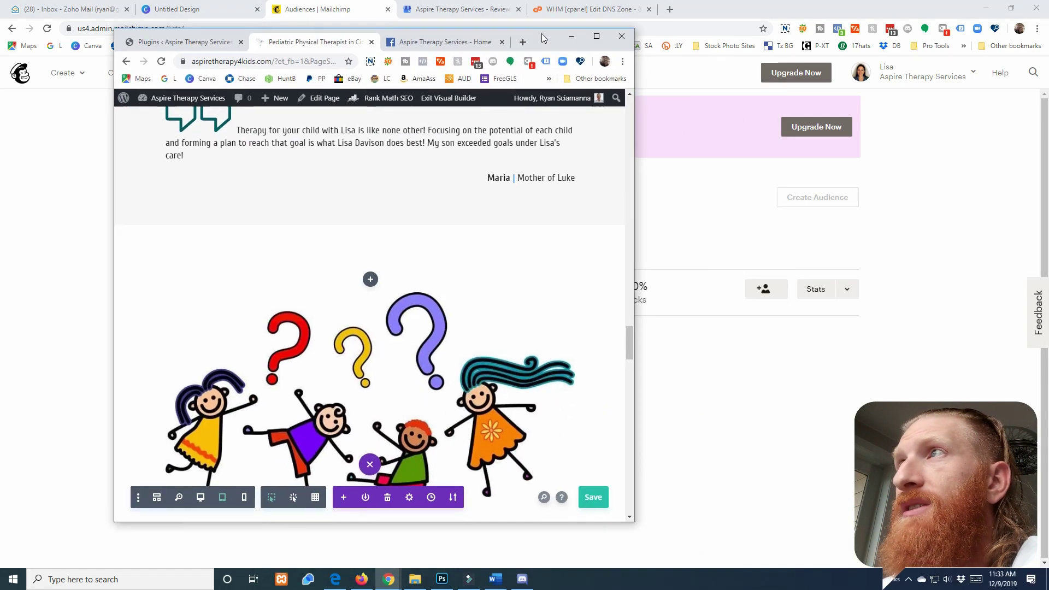
# In desktop view, recheck the email optin's Email Account with the Aspire Therapy Services list and resave
pyautogui.click(604, 39)
pyautogui.scroll(-7, 422, 258)
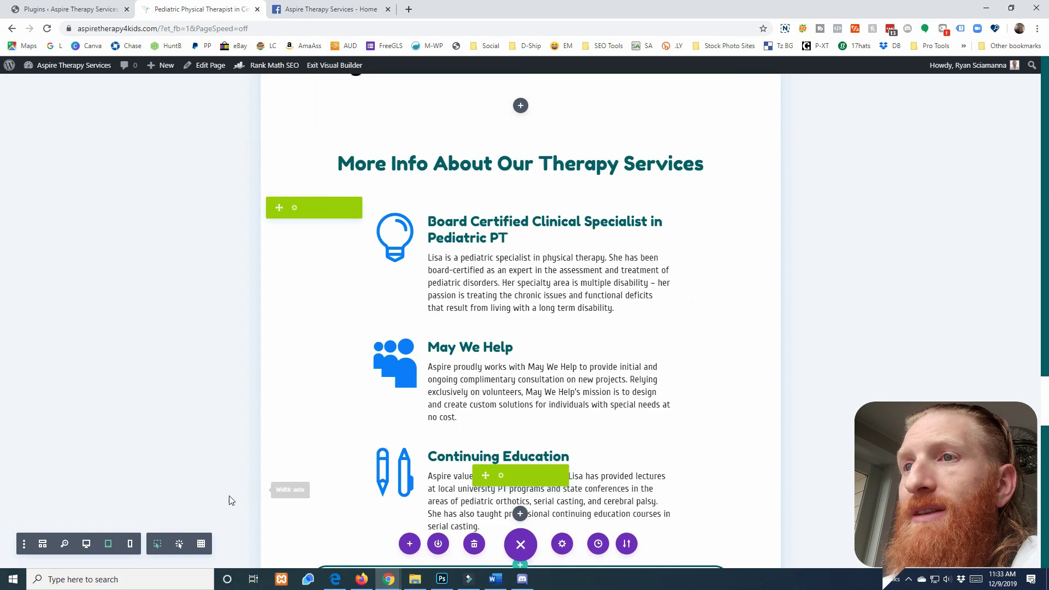
pyautogui.click(87, 544)
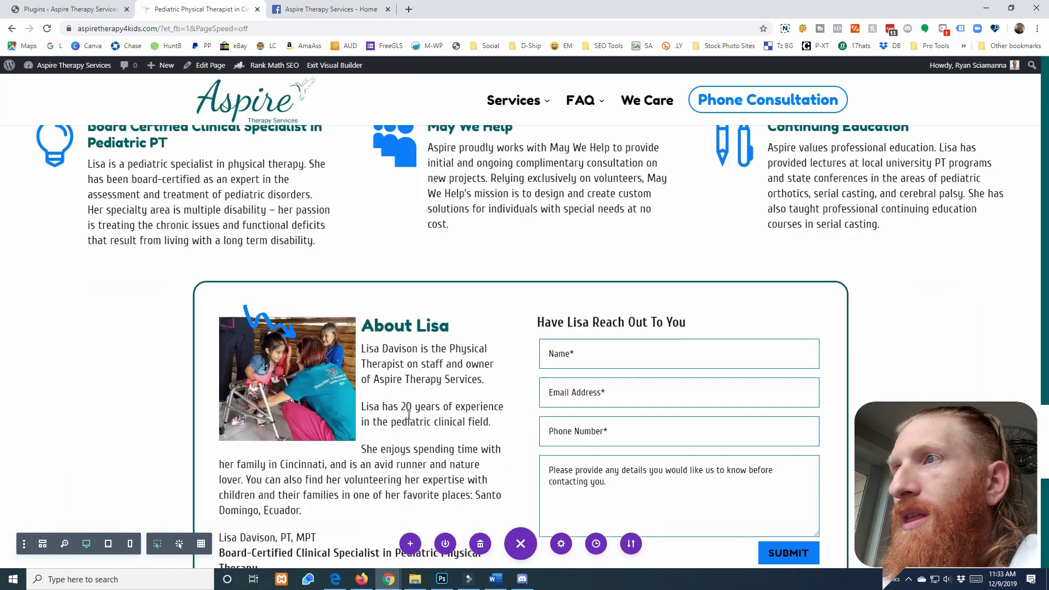
pyautogui.scroll(-10, 409, 415)
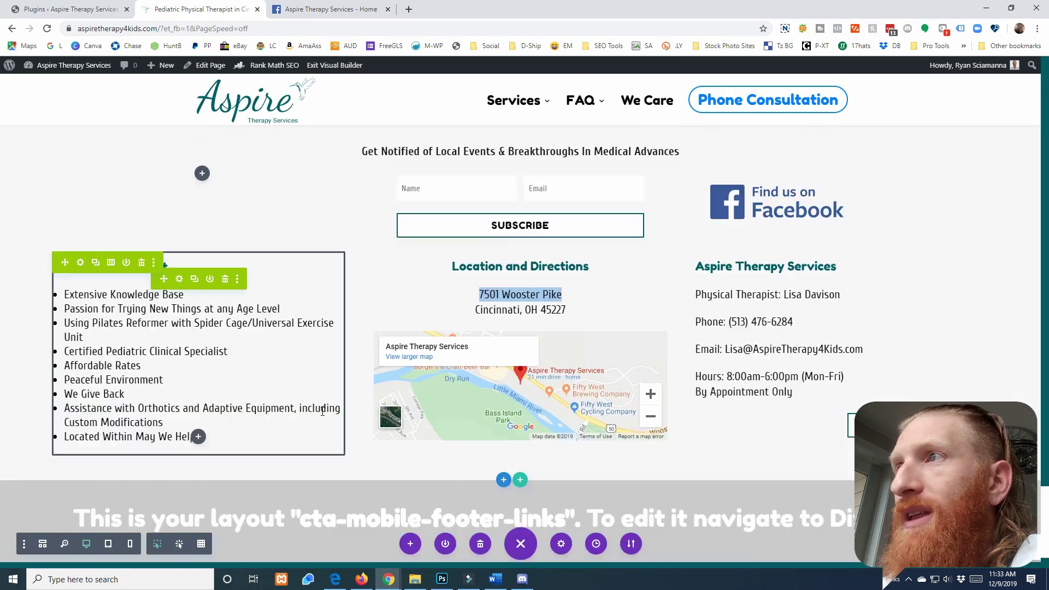
pyautogui.scroll(2, 468, 284)
pyautogui.click(500, 278)
pyautogui.scroll(-3, 249, 276)
pyautogui.scroll(-1, 249, 276)
pyautogui.click(155, 350)
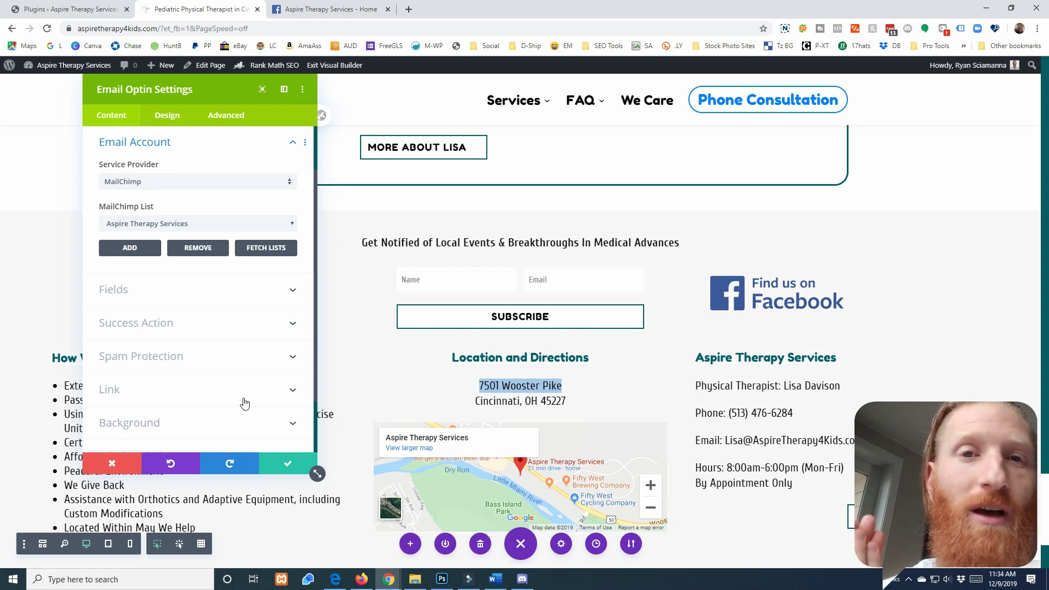
pyautogui.click(286, 464)
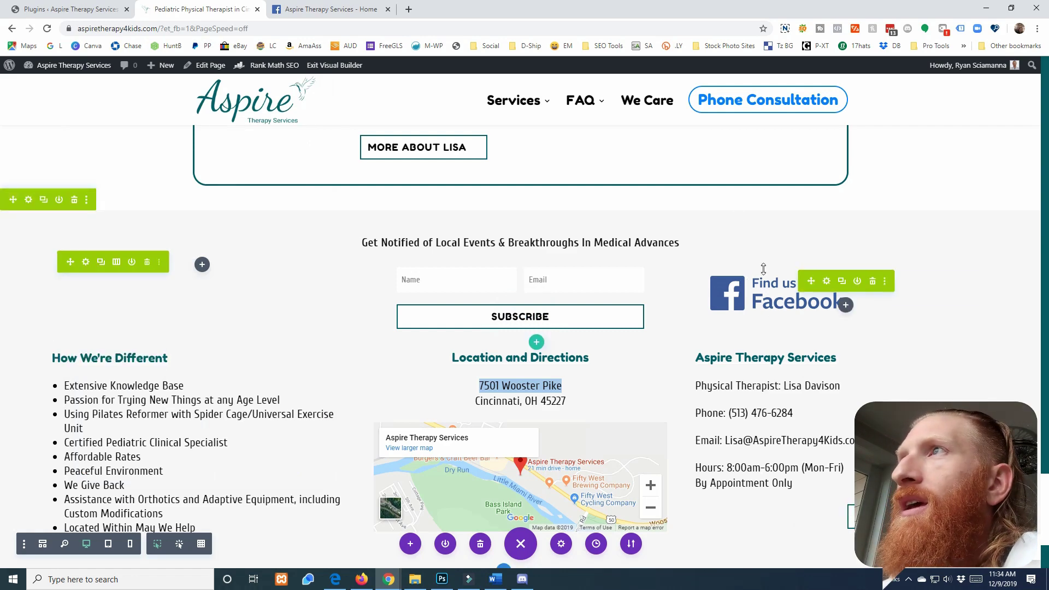
pyautogui.moveTo(462, 9); pyautogui.dragTo(520, 145)
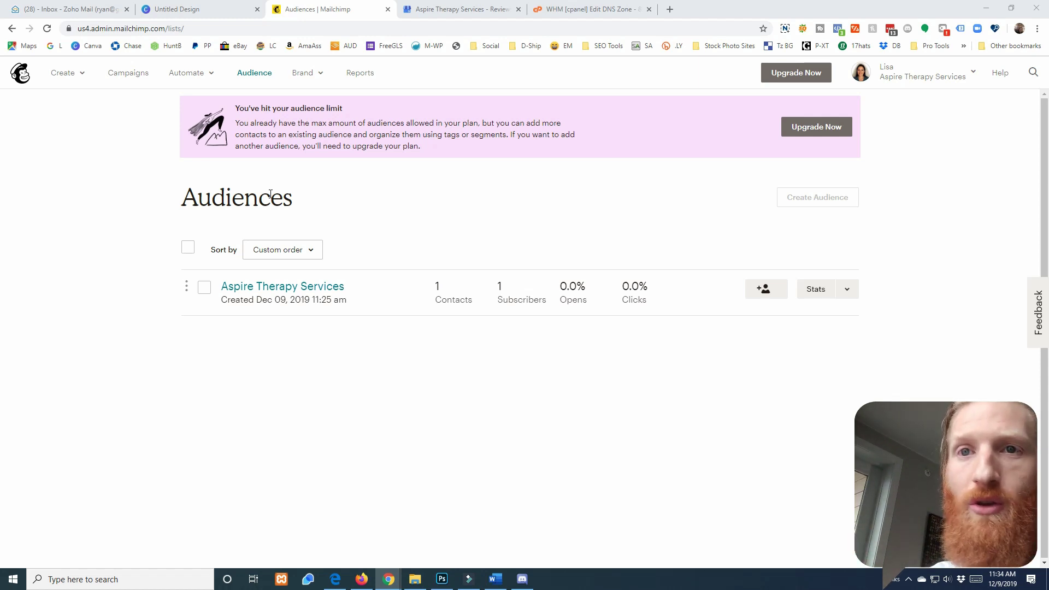
# Start a new automated email using the Welcome new subscribers template
pyautogui.click(68, 75)
pyautogui.click(98, 107)
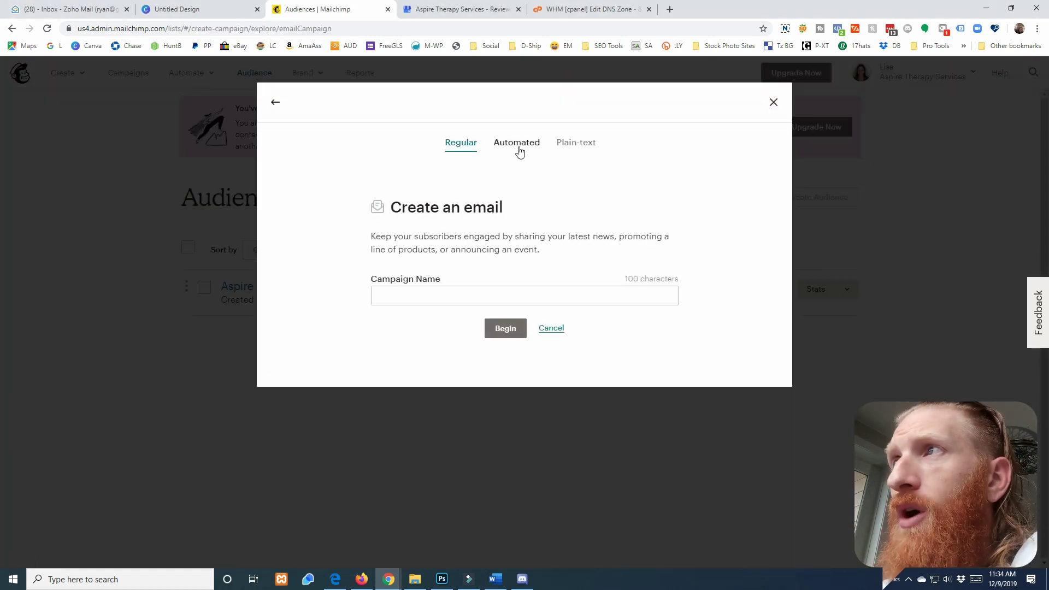
pyautogui.click(520, 148)
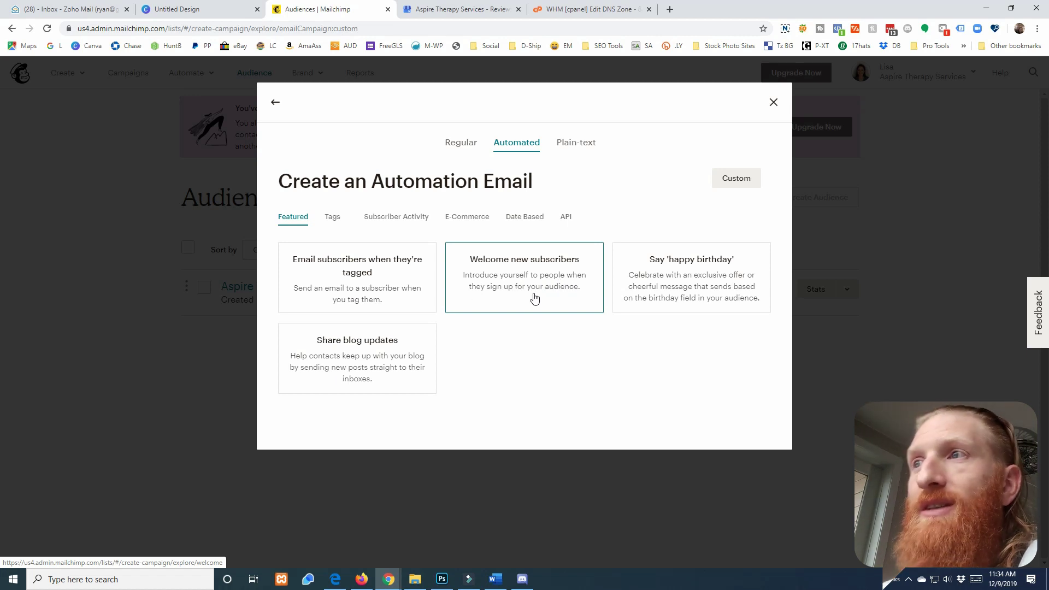
pyautogui.click(517, 286)
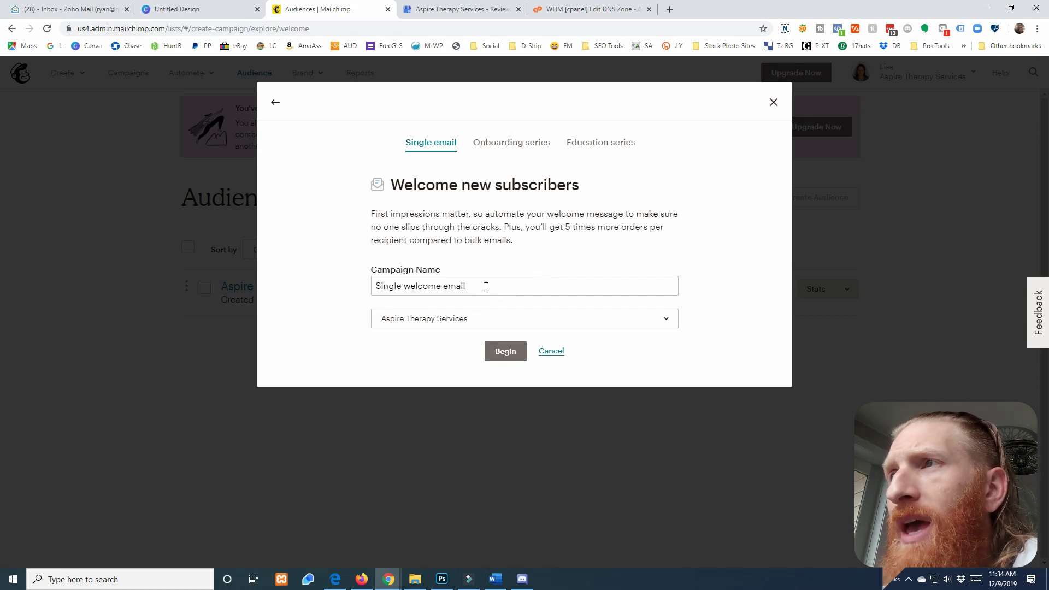
# Name it 'Website Signup Welcome - Auto', choose the Aspire Therapy Services audience, and begin
pyautogui.click(457, 287)
pyautogui.moveTo(494, 287); pyautogui.dragTo(374, 288)
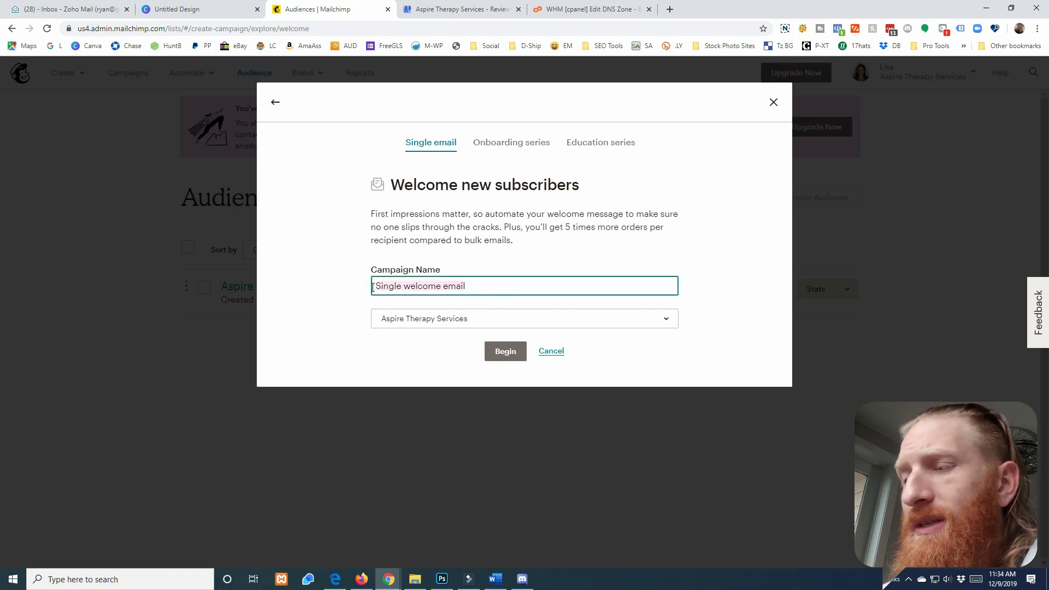
pyautogui.write('Website Signup')
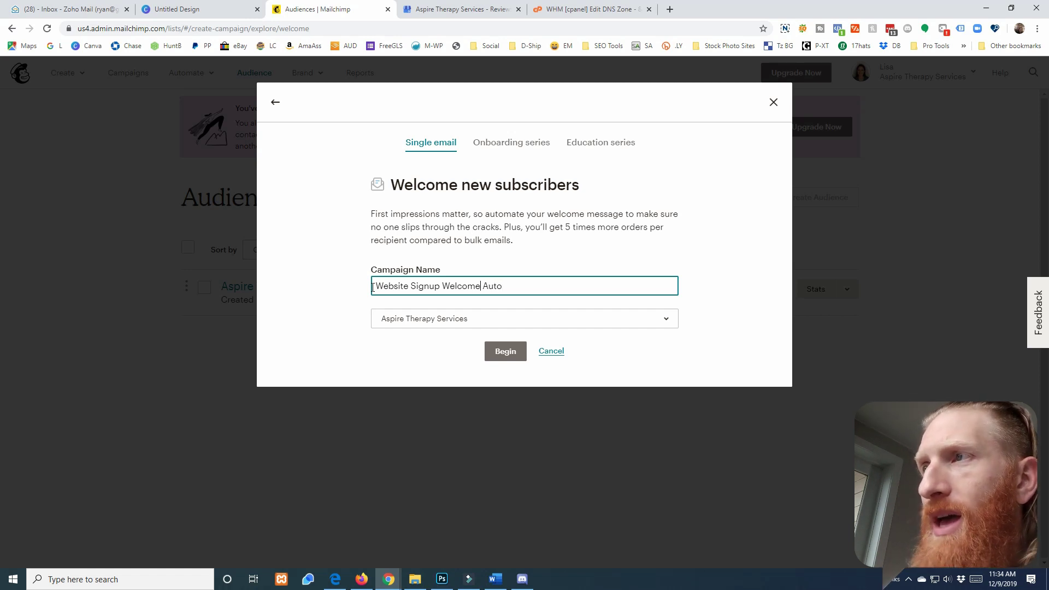
pyautogui.write('-')
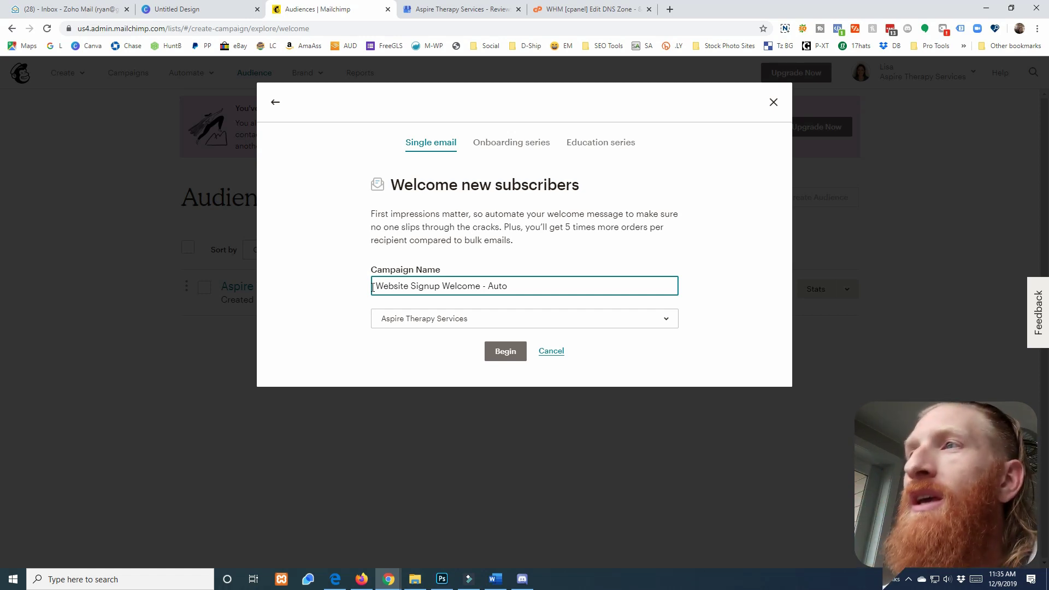
pyautogui.click(502, 320)
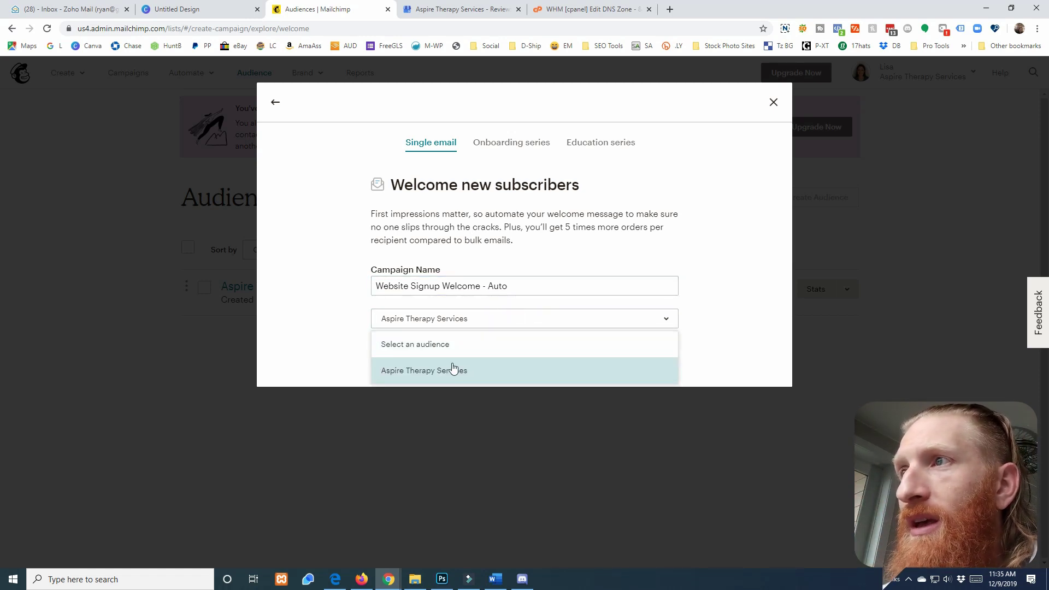
pyautogui.click(423, 372)
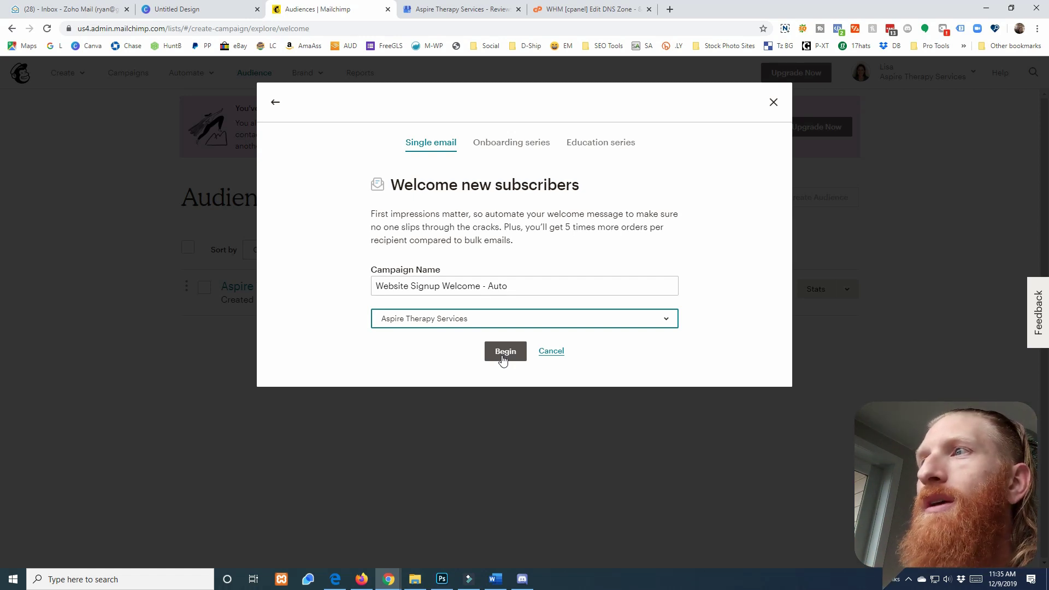
pyautogui.click(503, 358)
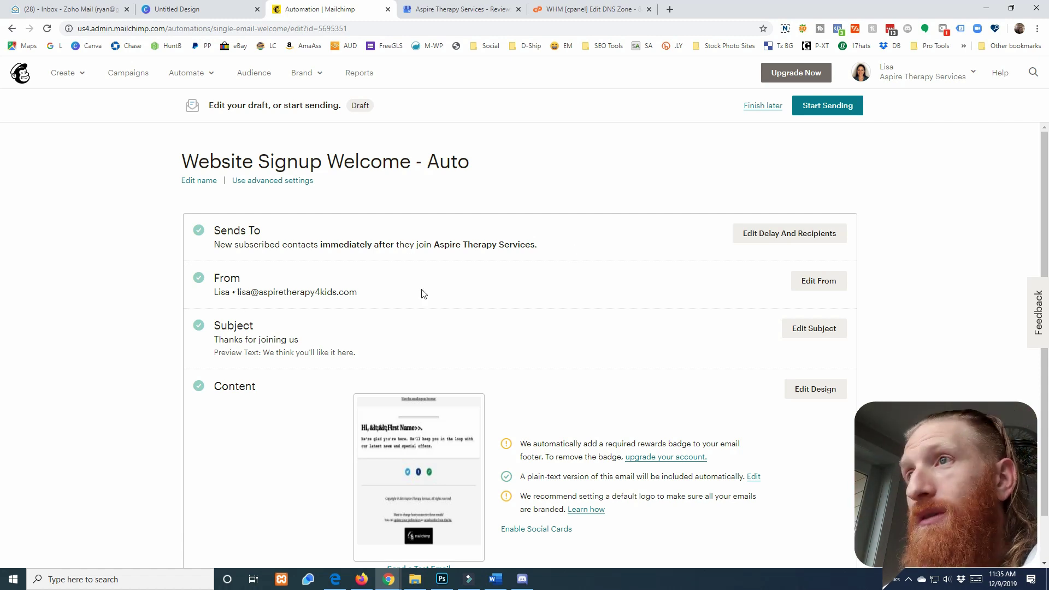
# Append 'with Aspire Therapy Services' to the sender's From name and save it
pyautogui.click(815, 283)
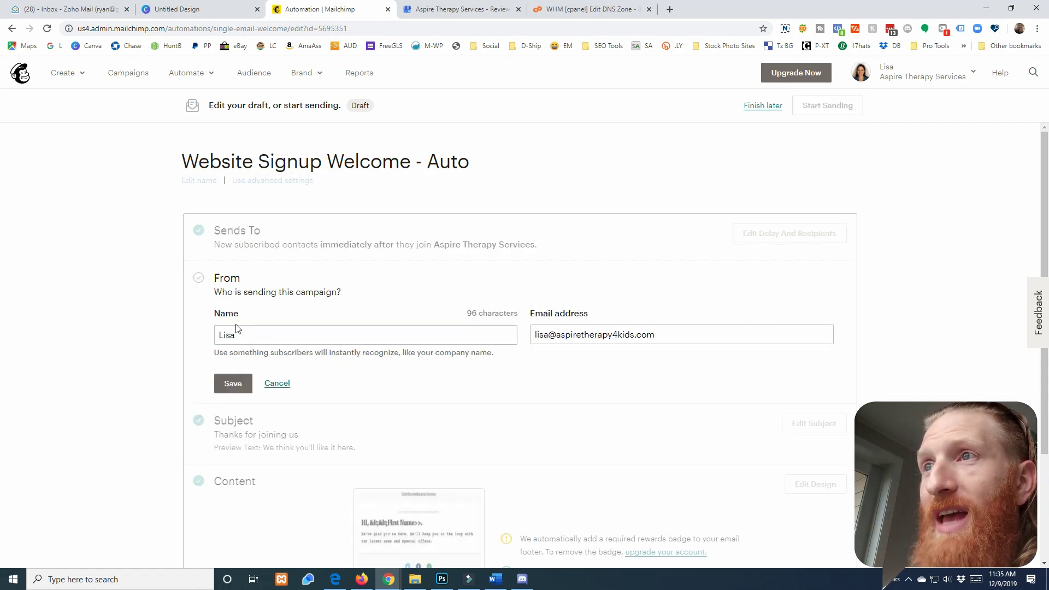
pyautogui.doubleClick(246, 335)
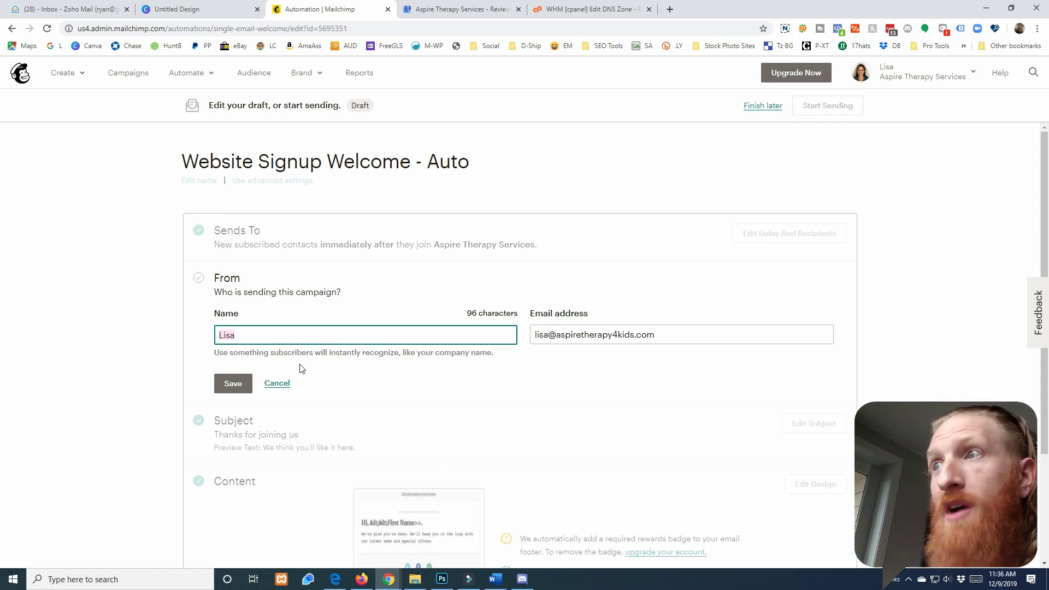
pyautogui.press('End')
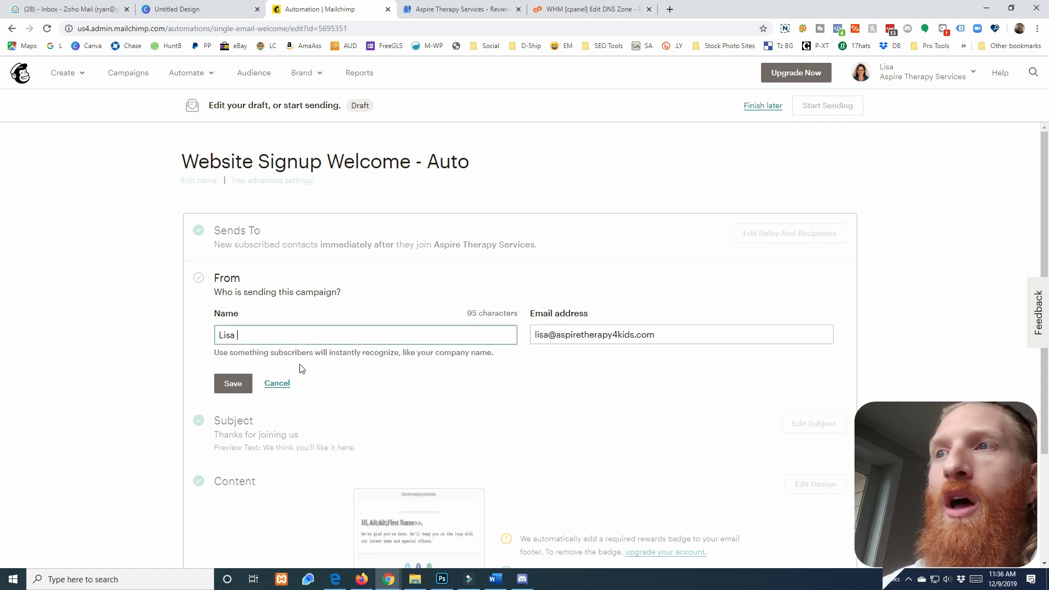
pyautogui.write('with ')
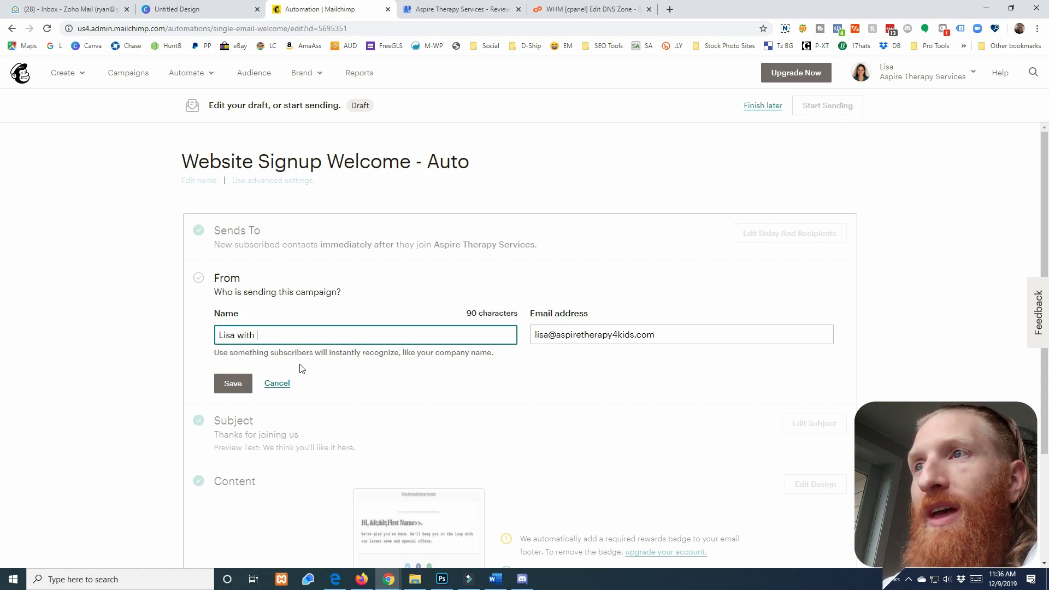
pyautogui.write('Aspire Ther')
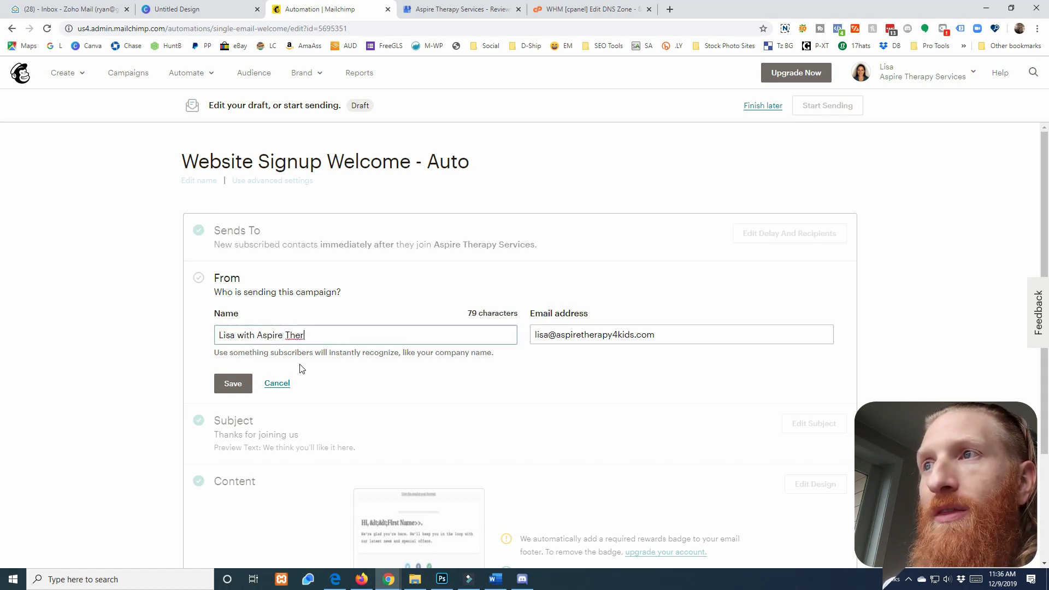
pyautogui.write('apy Services')
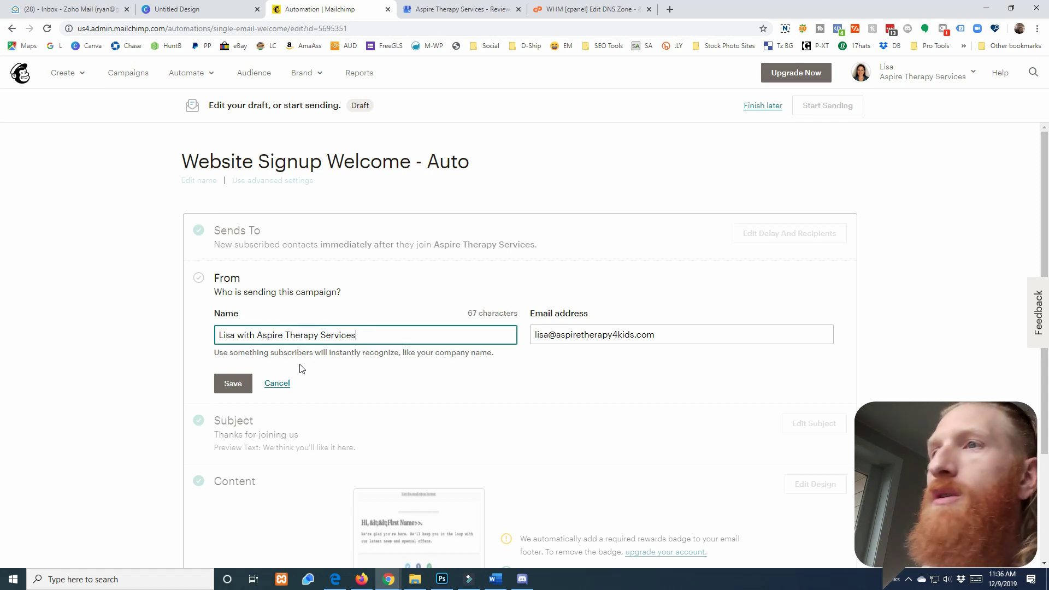
pyautogui.click(233, 383)
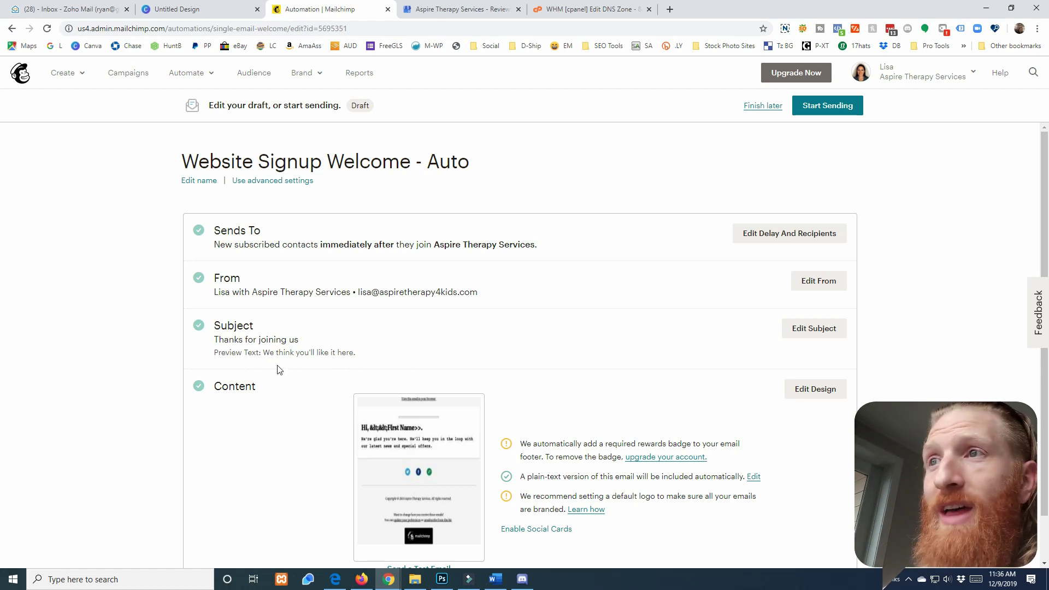
# Save the subject line 'Thanks for joining us' unchanged
pyautogui.click(833, 329)
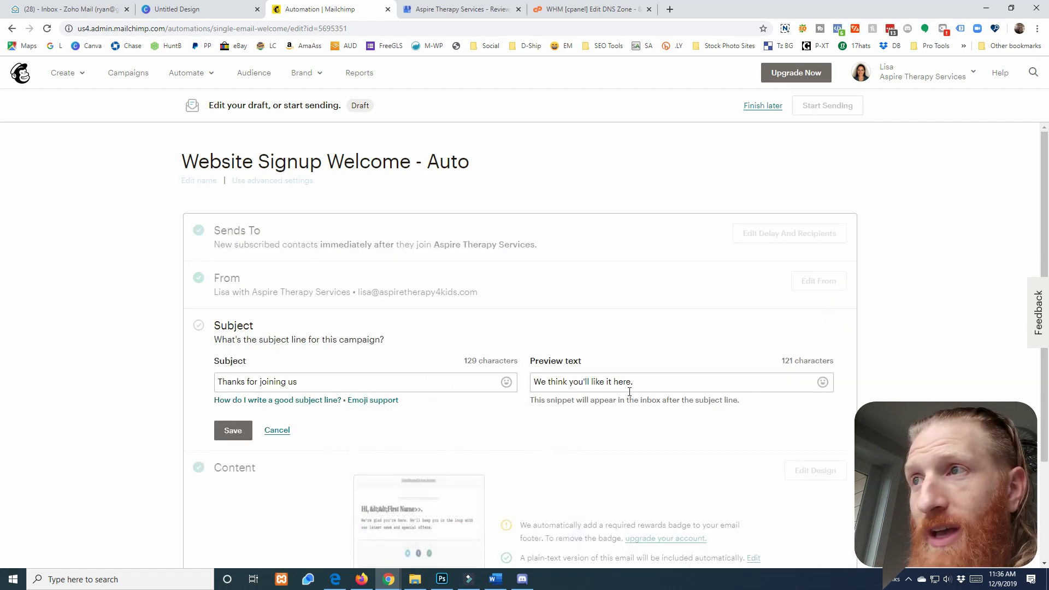
pyautogui.click(234, 432)
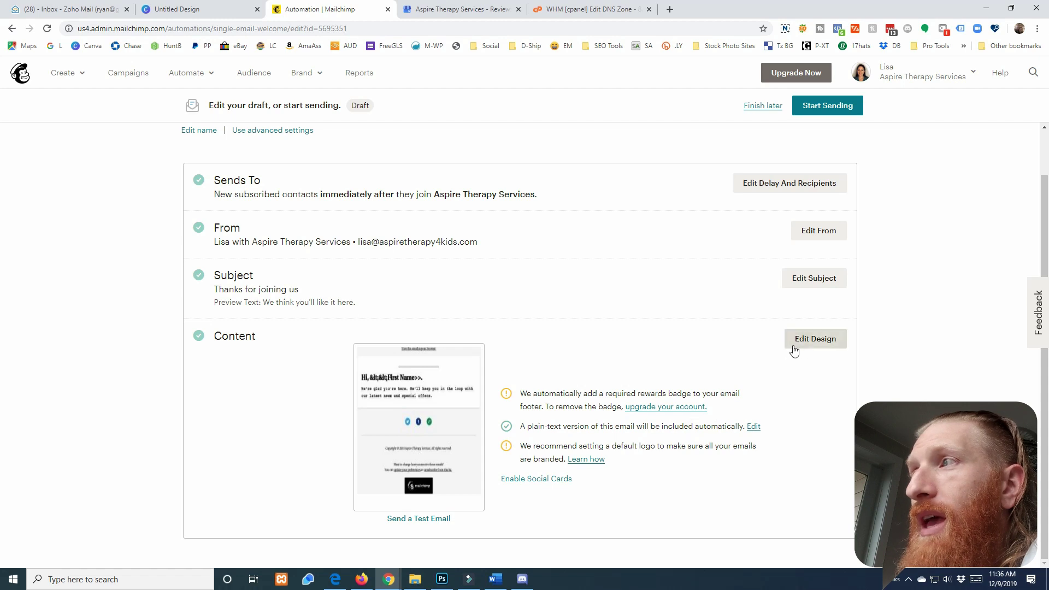
pyautogui.click(814, 347)
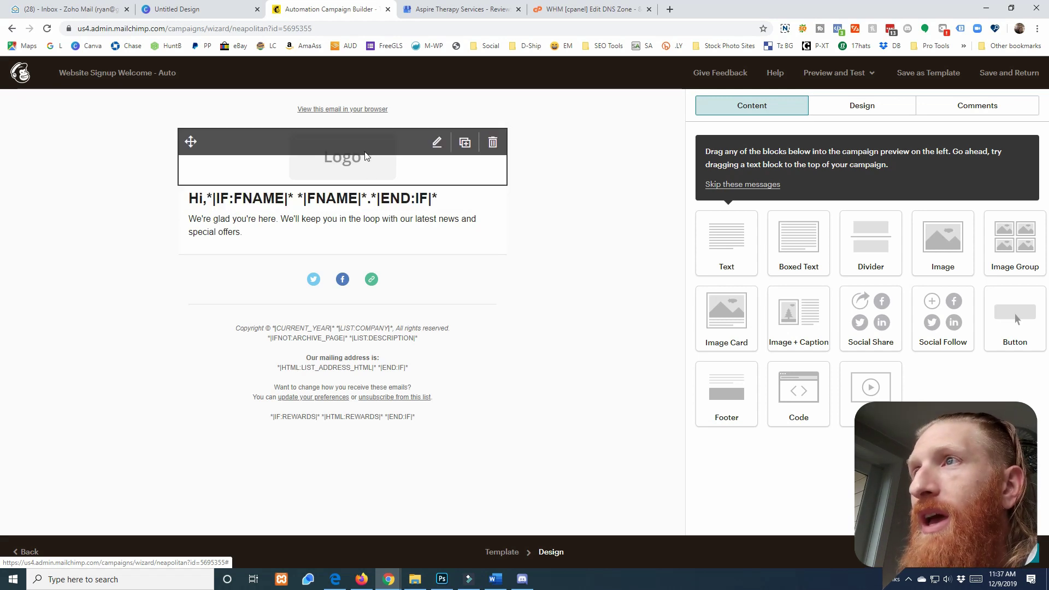
# Replace the header's default logo with Logo.png uploaded from the 'logos and icons' folder
pyautogui.click(437, 145)
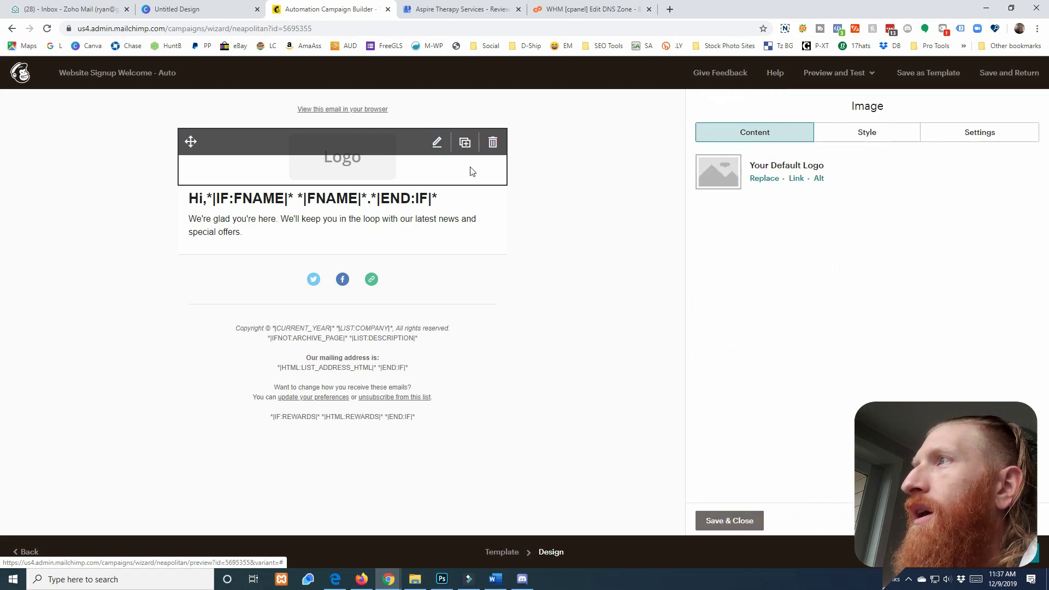
pyautogui.click(756, 181)
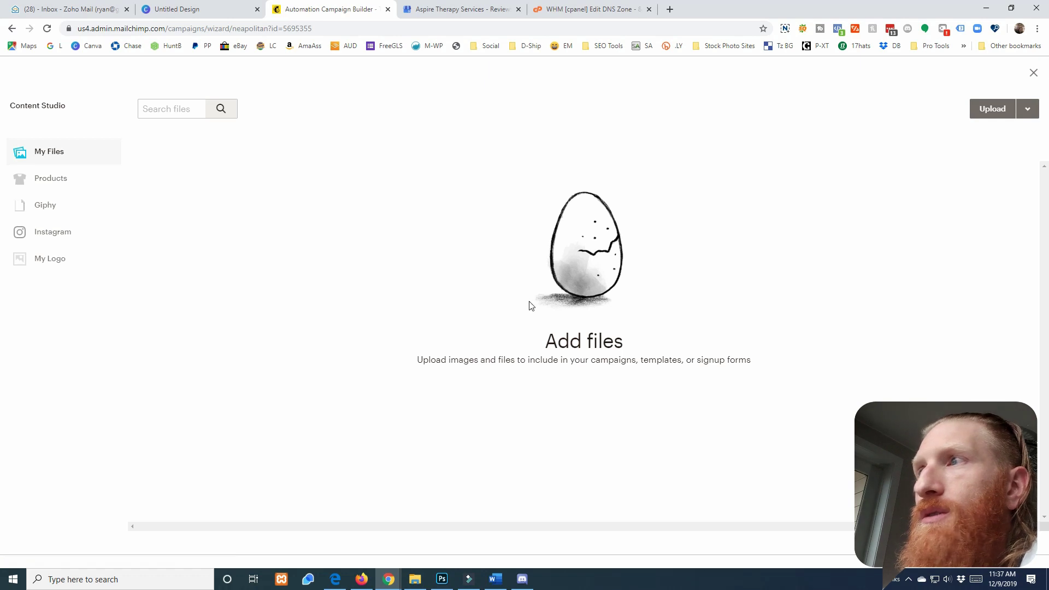
pyautogui.click(984, 109)
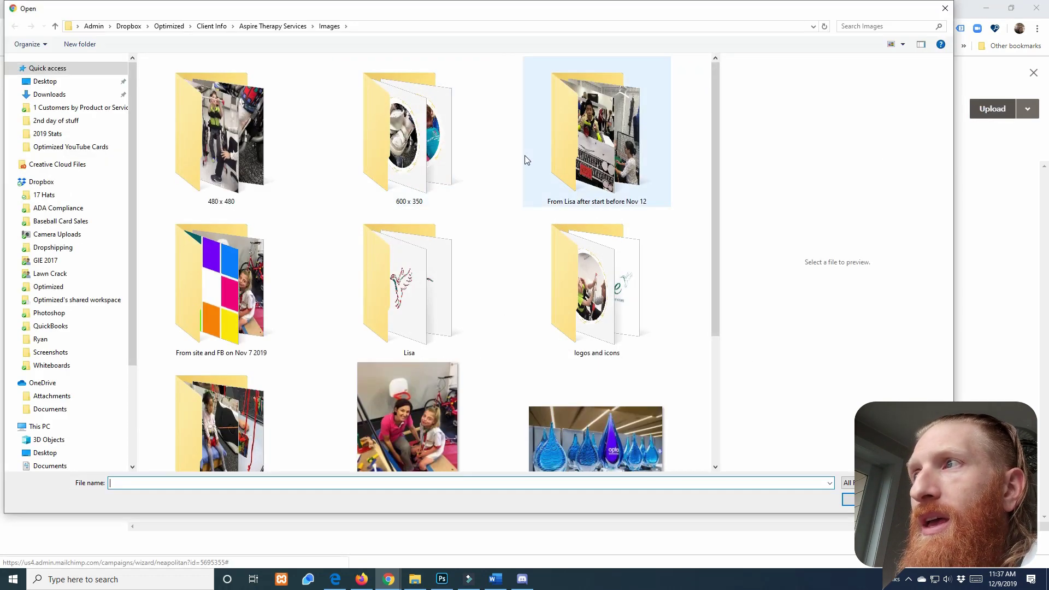
pyautogui.scroll(-3, 526, 160)
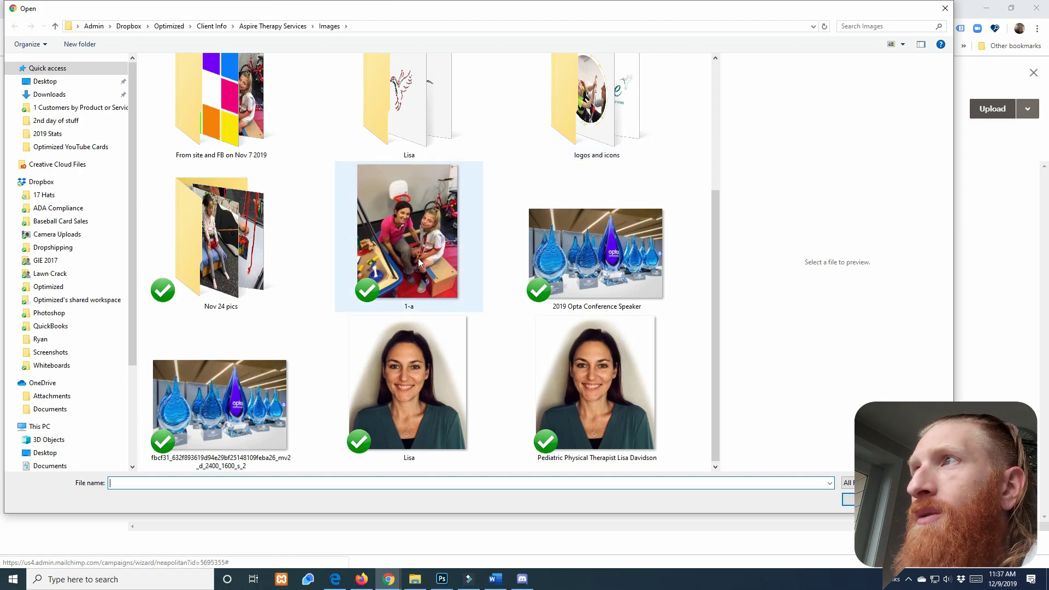
pyautogui.scroll(1, 419, 258)
pyautogui.click(617, 176)
pyautogui.doubleClick(616, 176)
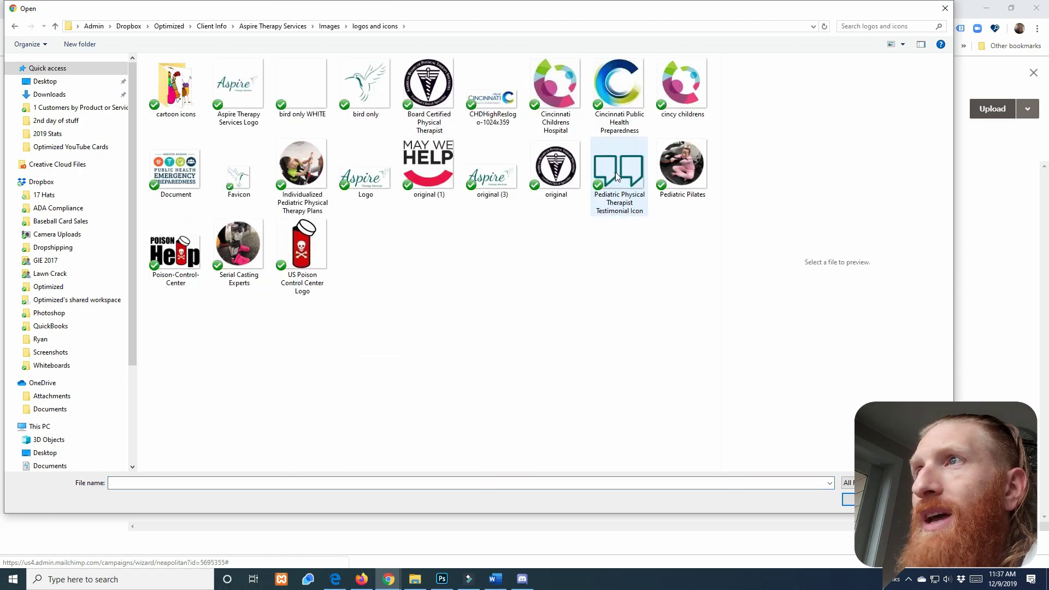
pyautogui.click(383, 179)
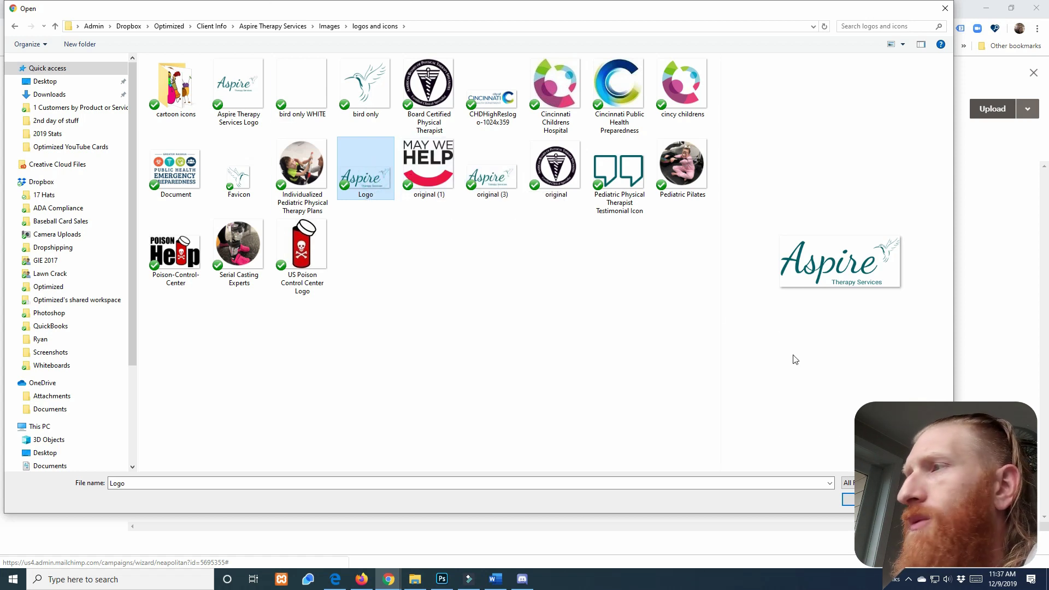
pyautogui.click(849, 499)
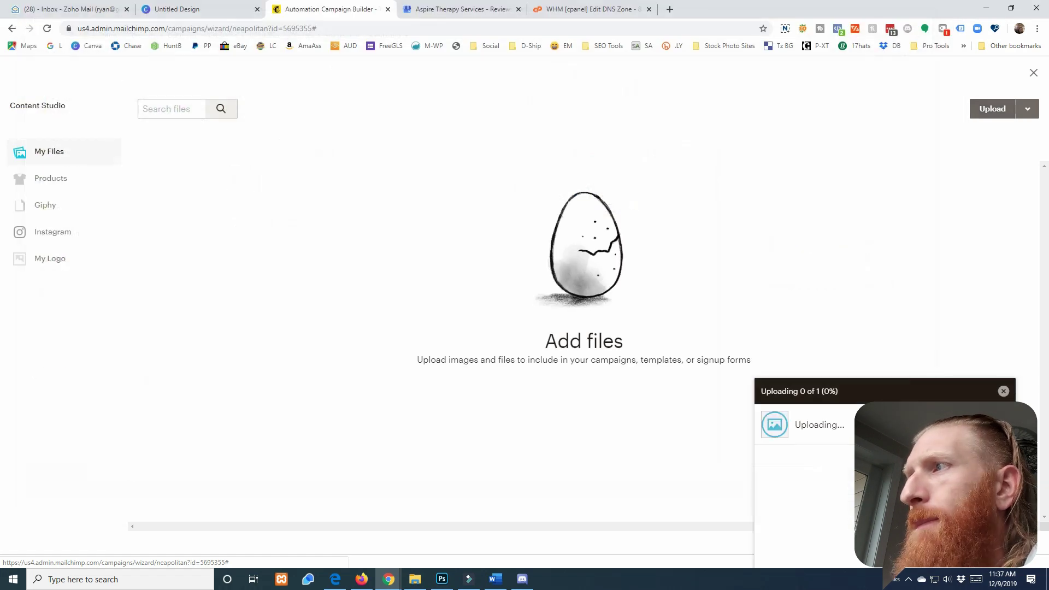
pyautogui.click(231, 259)
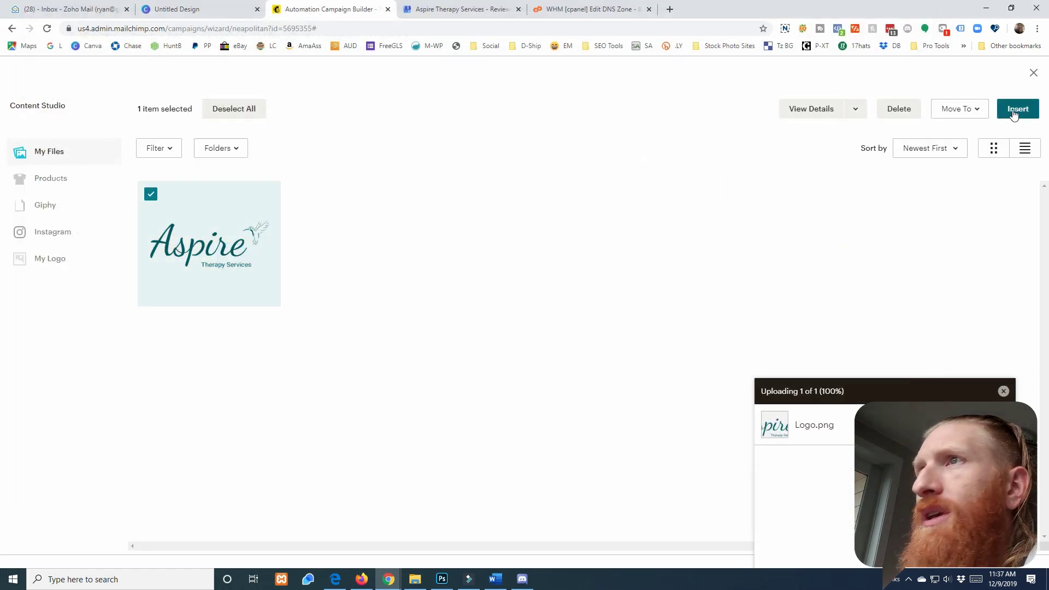
pyautogui.click(1012, 111)
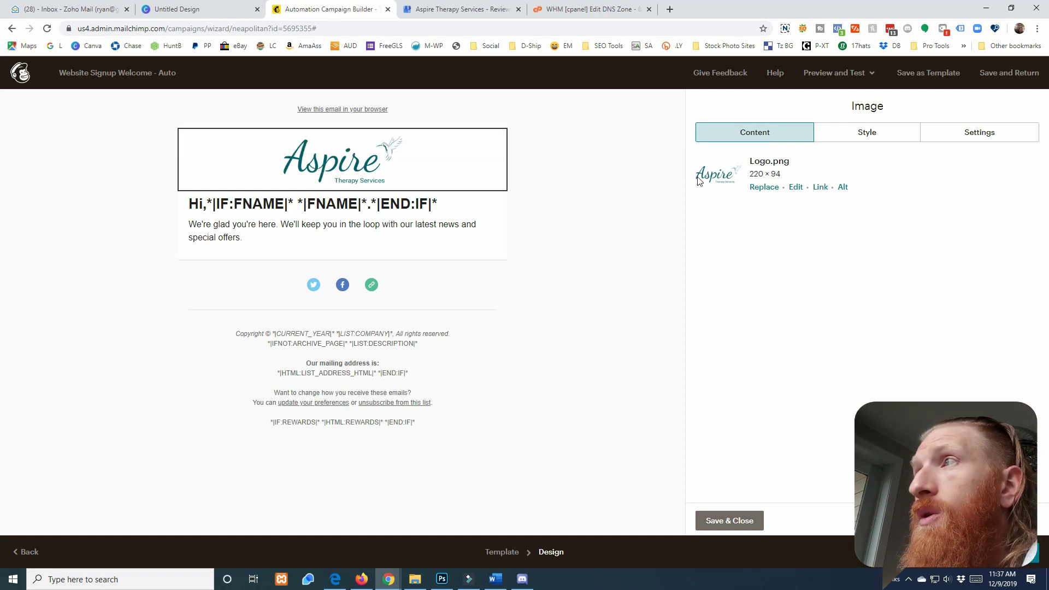
# Set the header logo's alt text to "Aspire Therapy Service's logo."
pyautogui.click(844, 189)
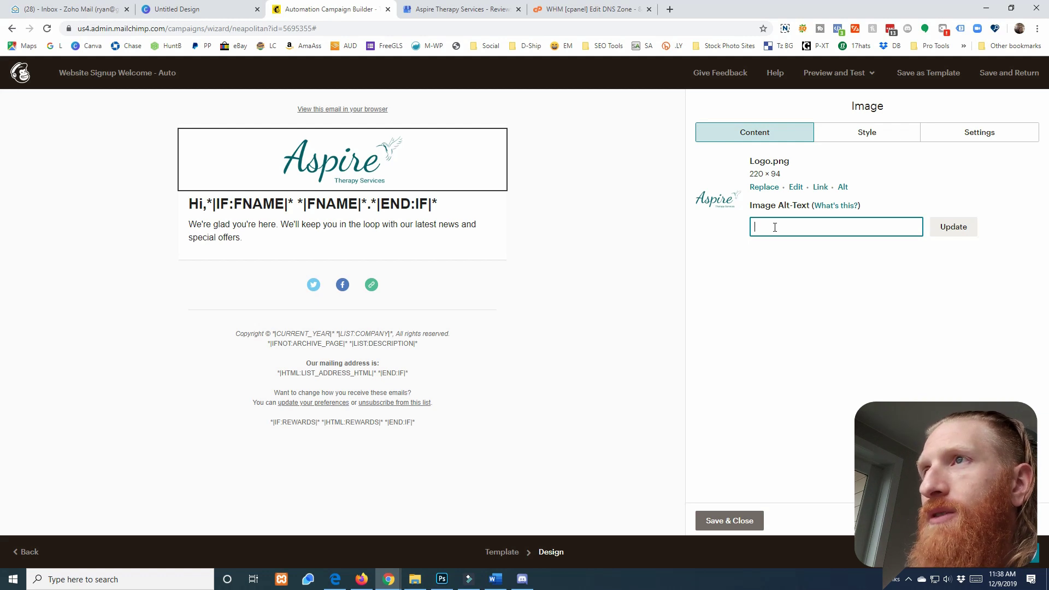
pyautogui.write('spire')
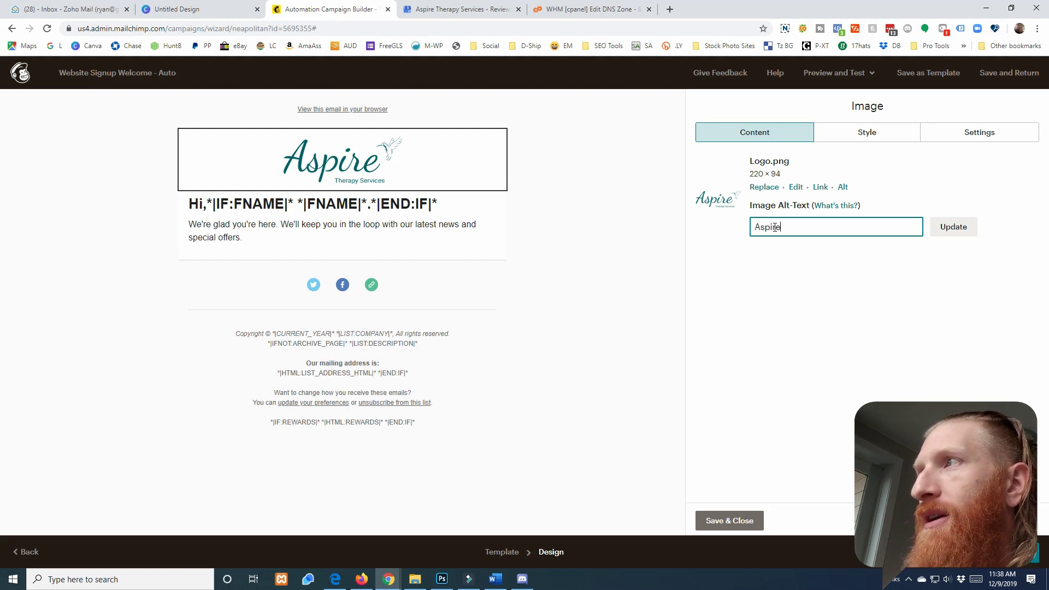
pyautogui.write(' Therapy Services')
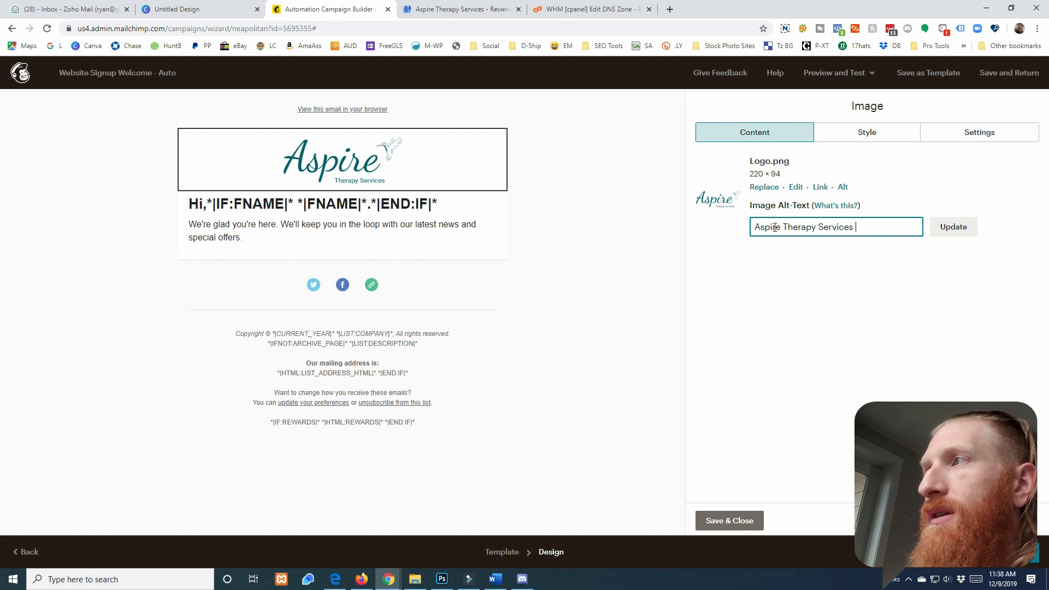
pyautogui.write(' logo.')
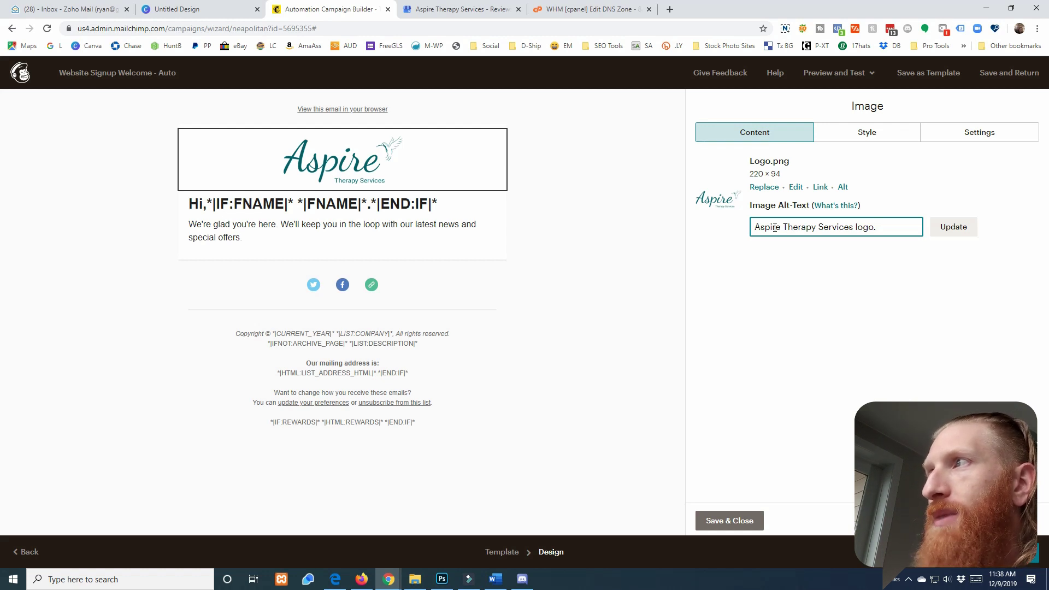
pyautogui.click(853, 230)
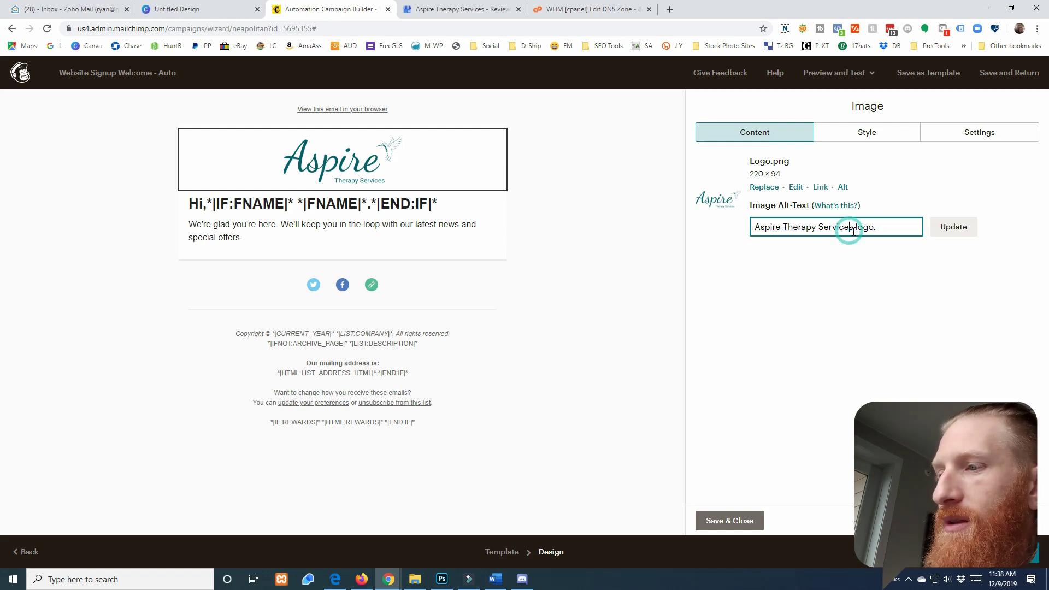
pyautogui.click(945, 227)
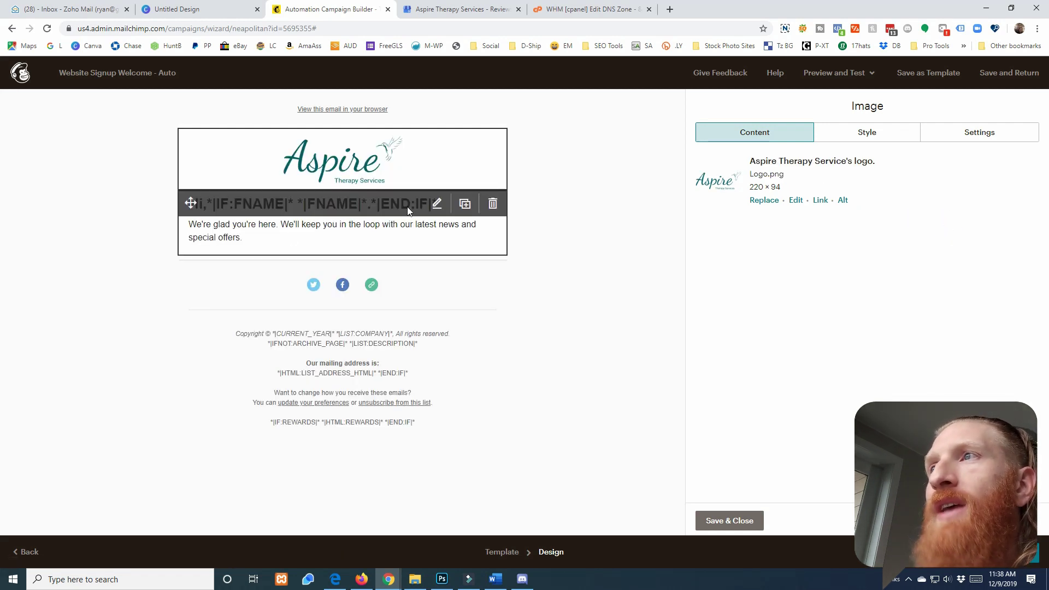
pyautogui.click(439, 205)
# Clear the template's sample greeting text from the email text block
pyautogui.click(438, 205)
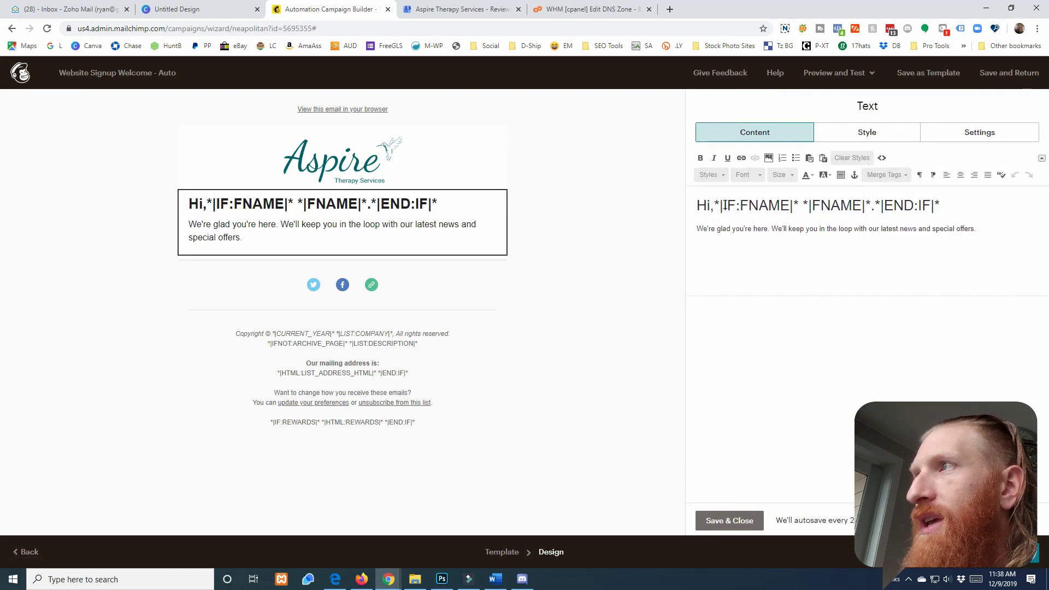
pyautogui.moveTo(723, 206)
pyautogui.mouseDown()
pyautogui.moveTo(943, 202)
pyautogui.moveTo(723, 206)
pyautogui.mouseUp()
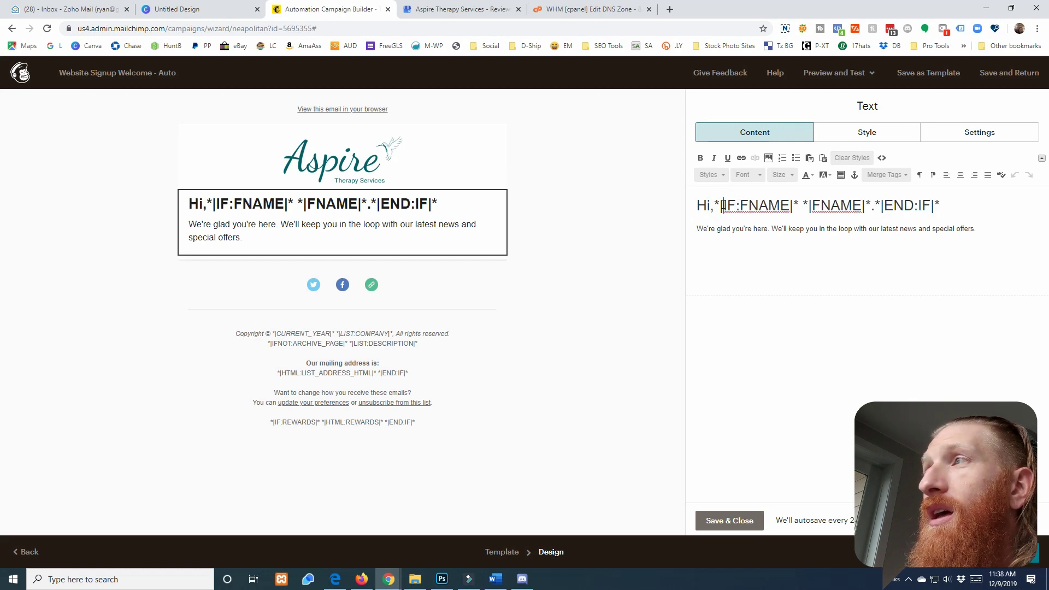
pyautogui.hotkey('ctrl', 'a')
pyautogui.write('Hi *|FNAME|*,')
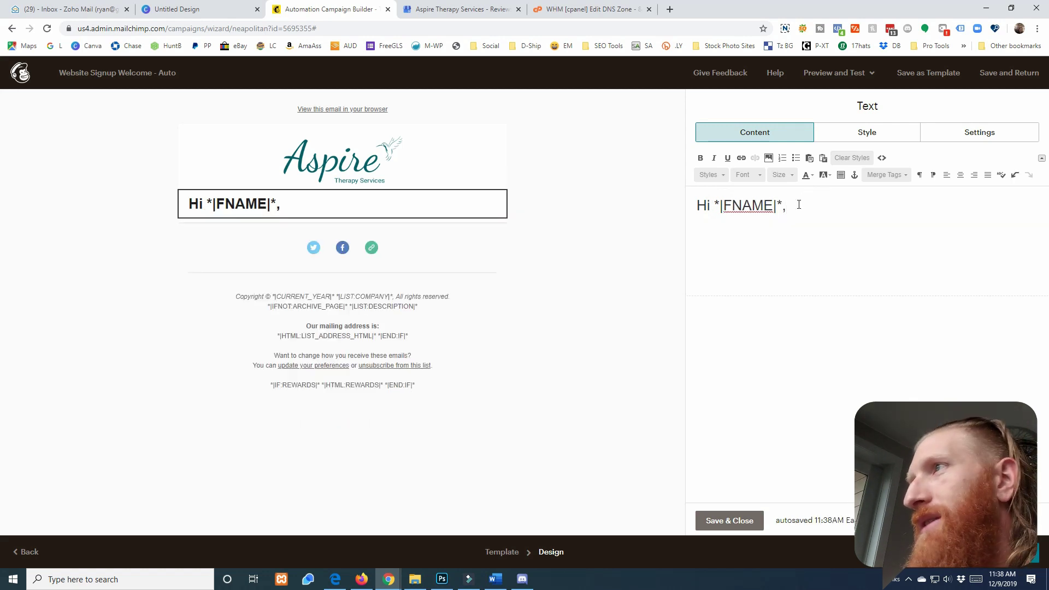
pyautogui.moveTo(799, 205); pyautogui.dragTo(679, 215)
pyautogui.press('BackSpace')
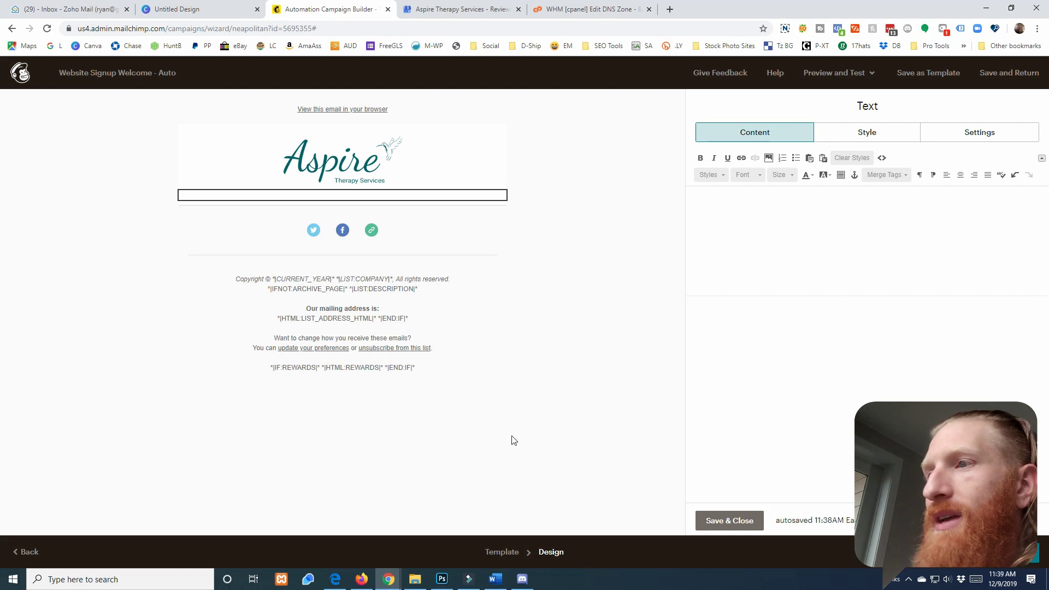
# Paste the drafted welcome letter from Word, then clear the block again
pyautogui.click(495, 579)
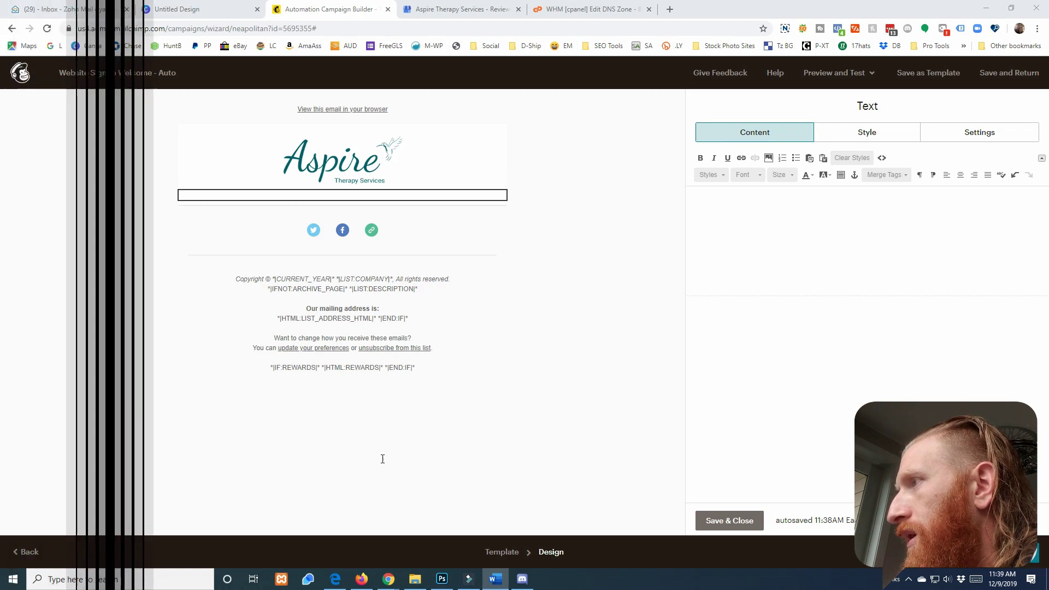
pyautogui.click(762, 212)
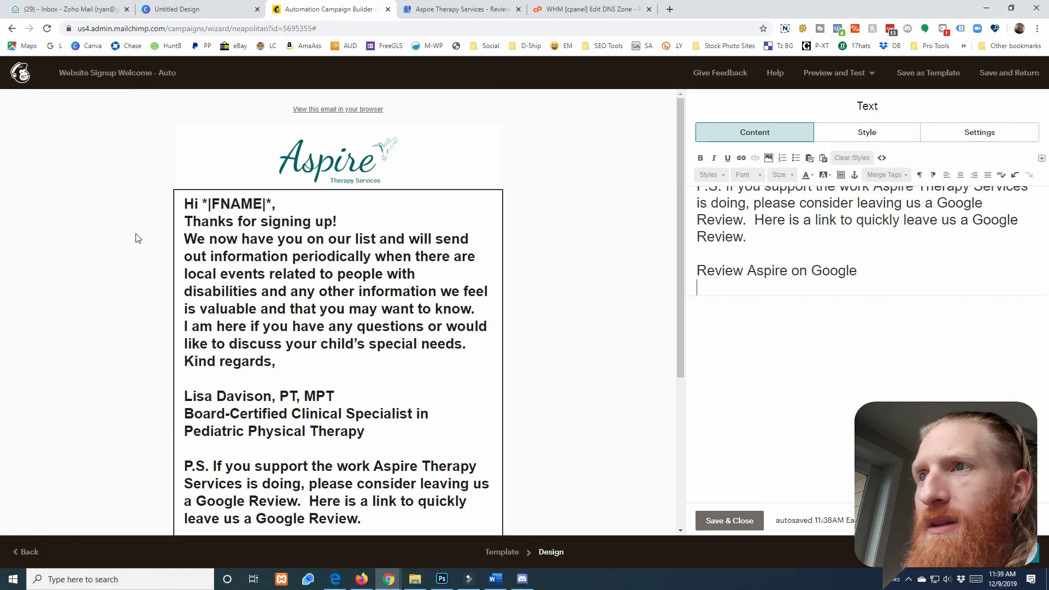
pyautogui.scroll(-4, 268, 332)
pyautogui.scroll(4, 285, 326)
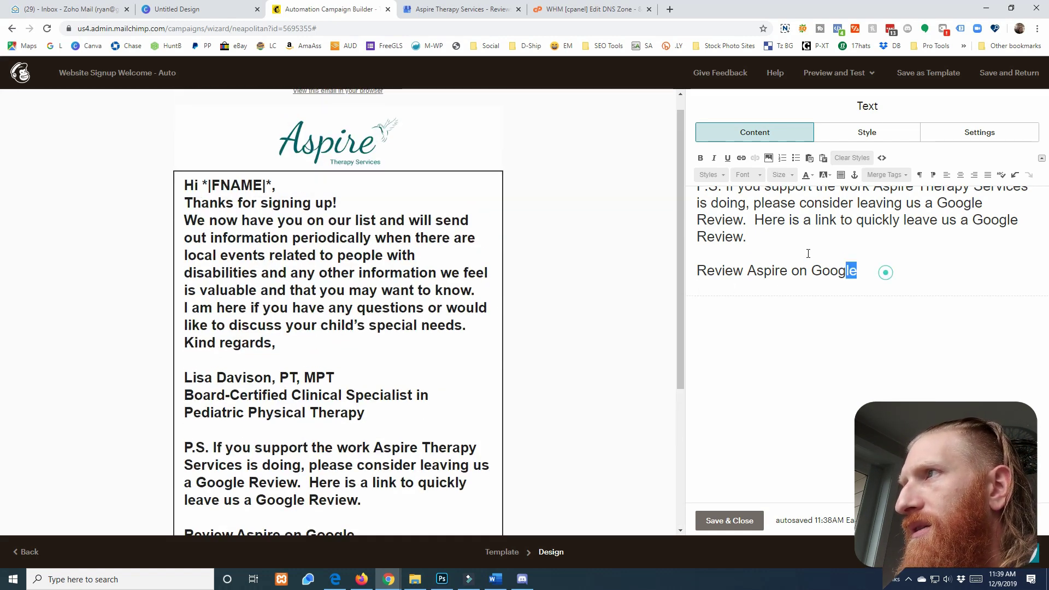
pyautogui.moveTo(839, 262); pyautogui.dragTo(677, 120)
pyautogui.press('BackSpace')
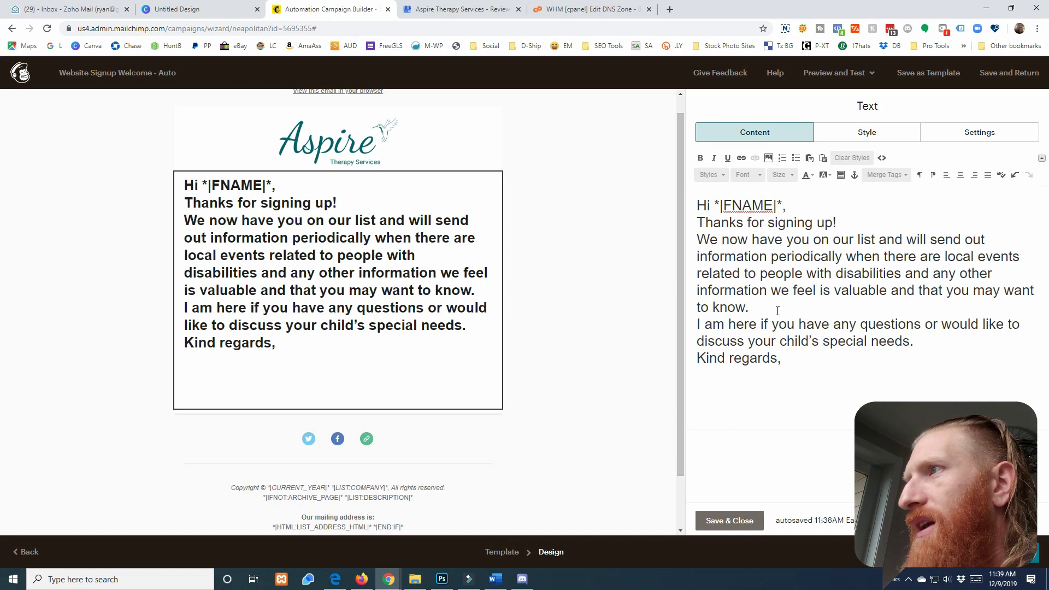
pyautogui.hotkey('ctrl', 'a')
pyautogui.hotkey('ctrl', 'c')
pyautogui.press('BackSpace')
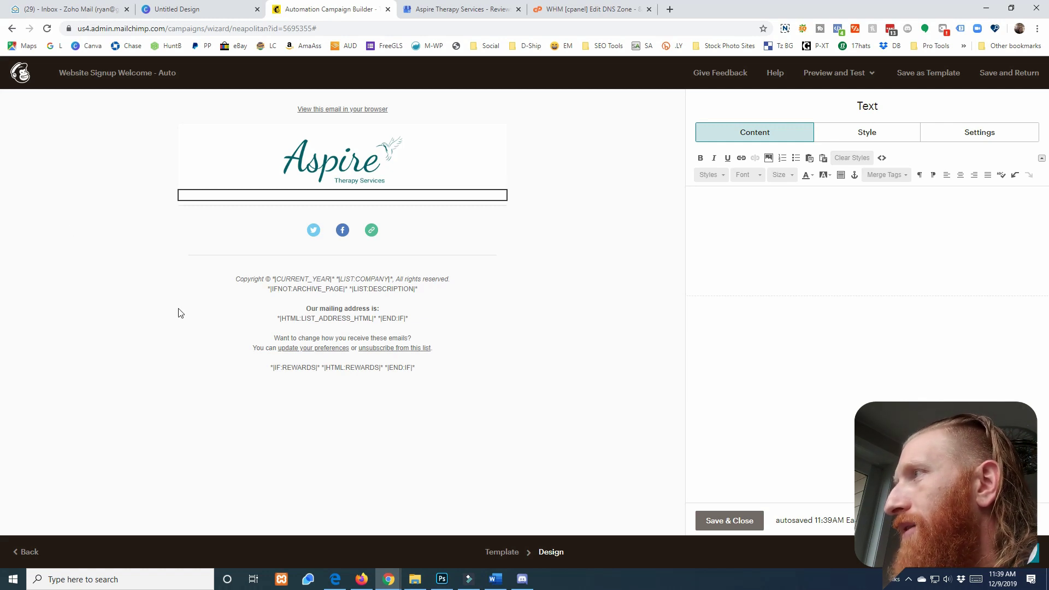
# Paste the full welcome letter, greeting through the Review Aspire on Google line, into the block
pyautogui.hotkey('alt', 'Tab')
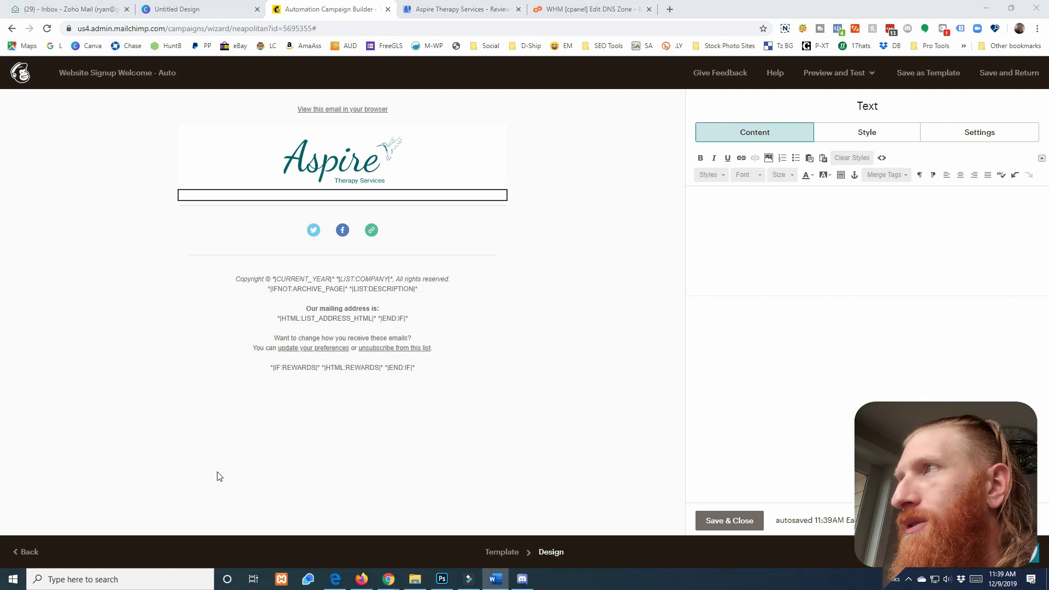
pyautogui.click(717, 168)
pyautogui.click(803, 208)
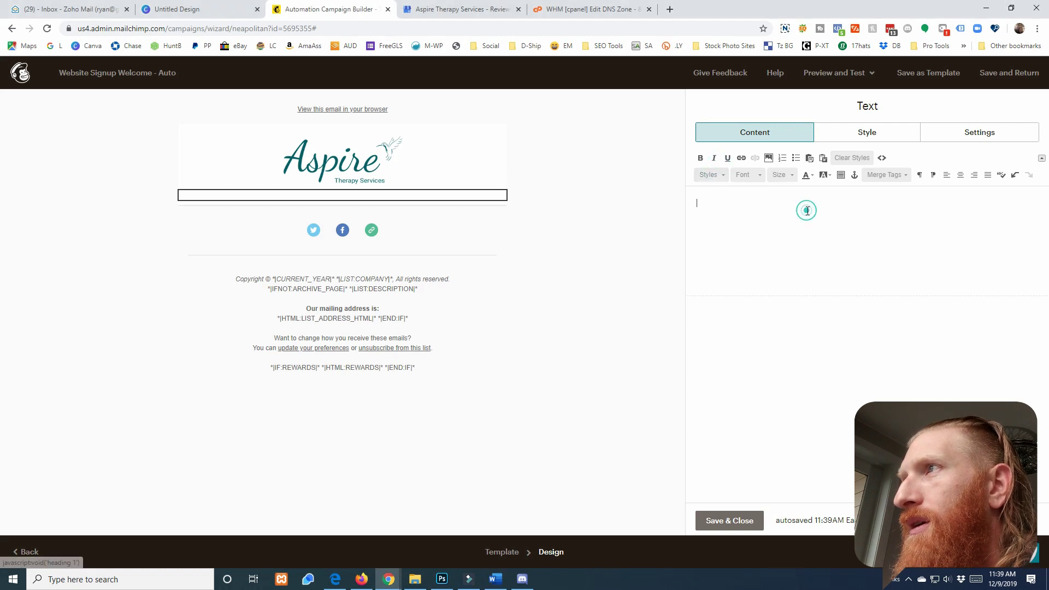
pyautogui.hotkey('ctrl', 'v')
pyautogui.click(750, 203)
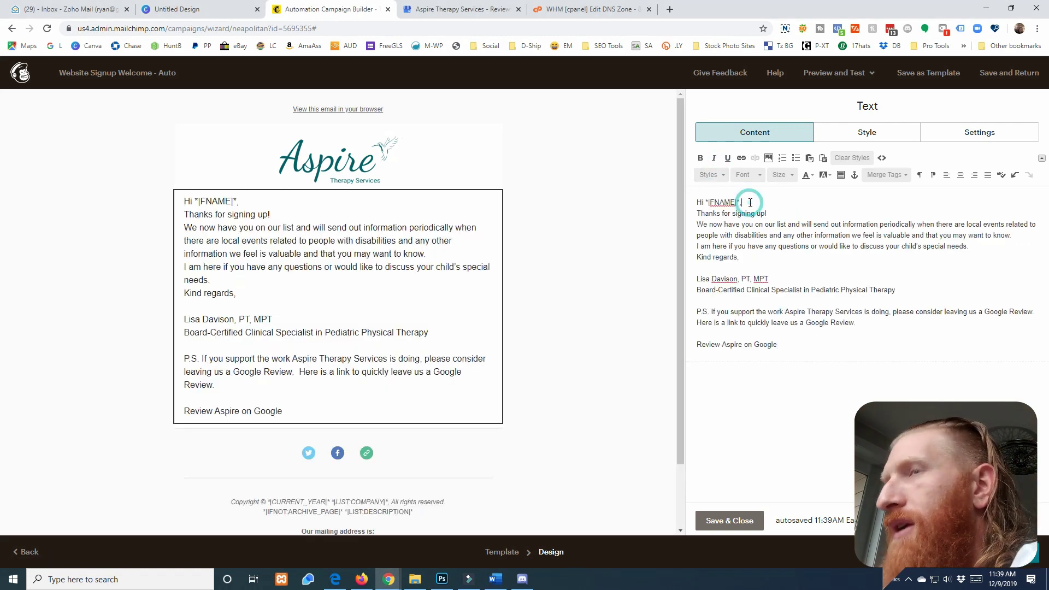
# Add blank lines after the greeting, the thank-you line and between the body paragraphs
pyautogui.press('Return')
pyautogui.click(776, 221)
pyautogui.press('Return')
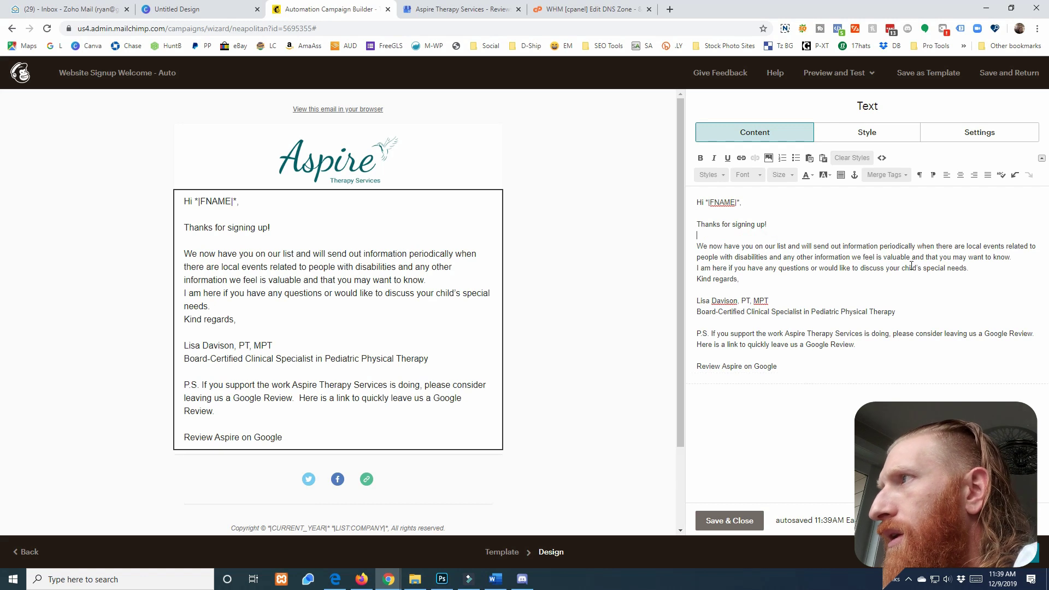
pyautogui.click(981, 267)
pyautogui.press('Return')
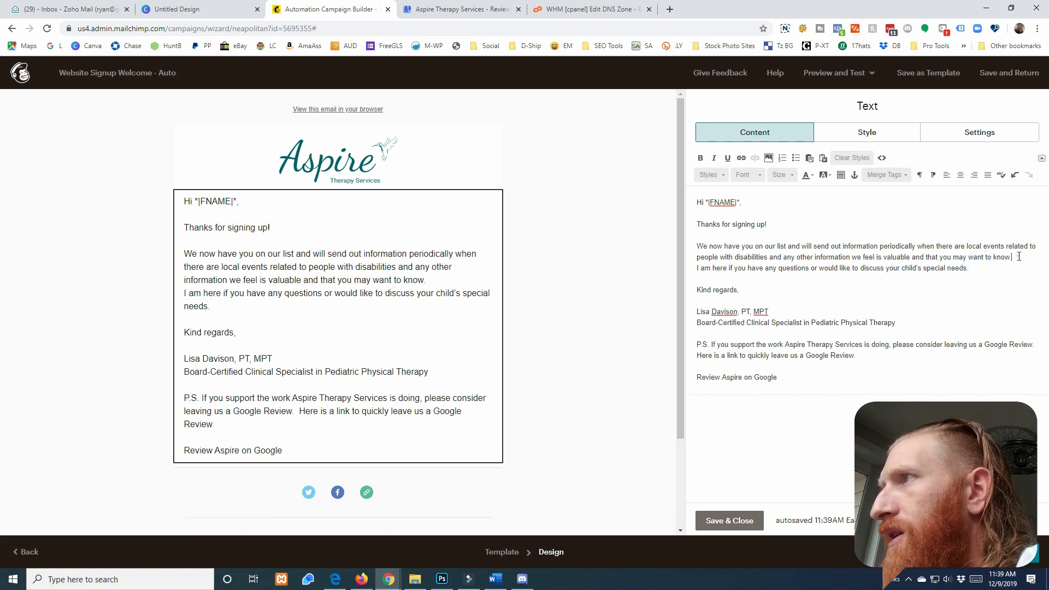
pyautogui.press('Return')
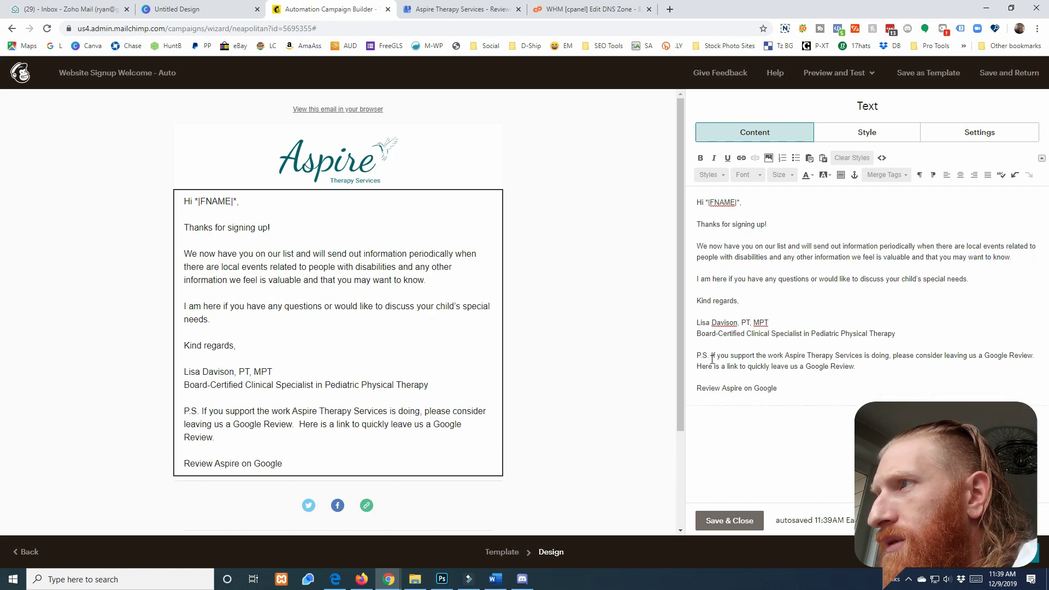
# Bold the P.S. label, the offer-to-help sentence and the greeting line
pyautogui.doubleClick(710, 356)
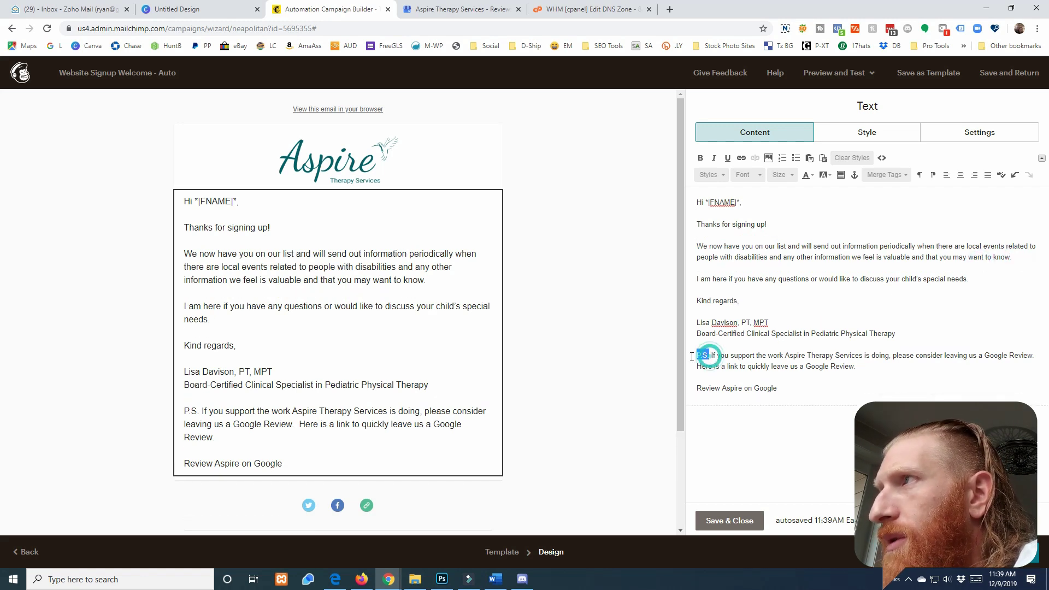
pyautogui.click(702, 158)
pyautogui.moveTo(695, 280); pyautogui.dragTo(971, 279)
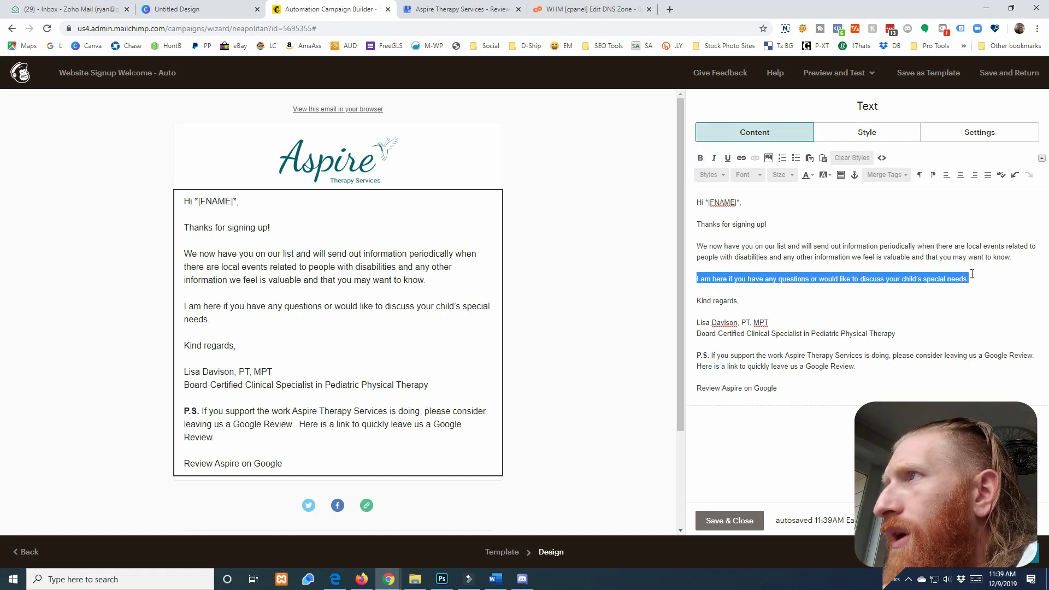
pyautogui.click(701, 158)
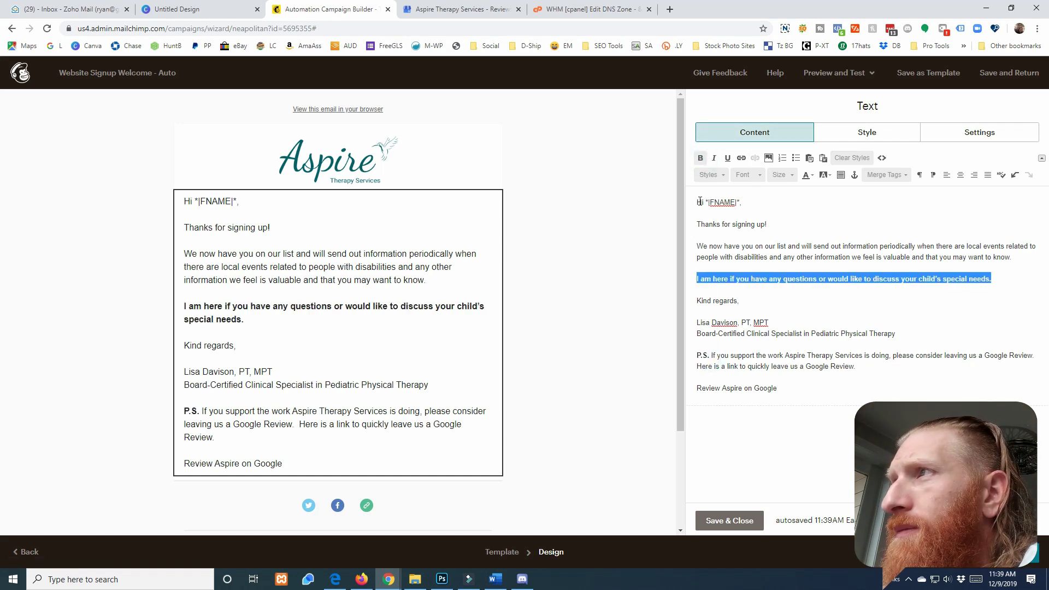
pyautogui.moveTo(698, 201); pyautogui.dragTo(768, 201)
pyautogui.click(700, 158)
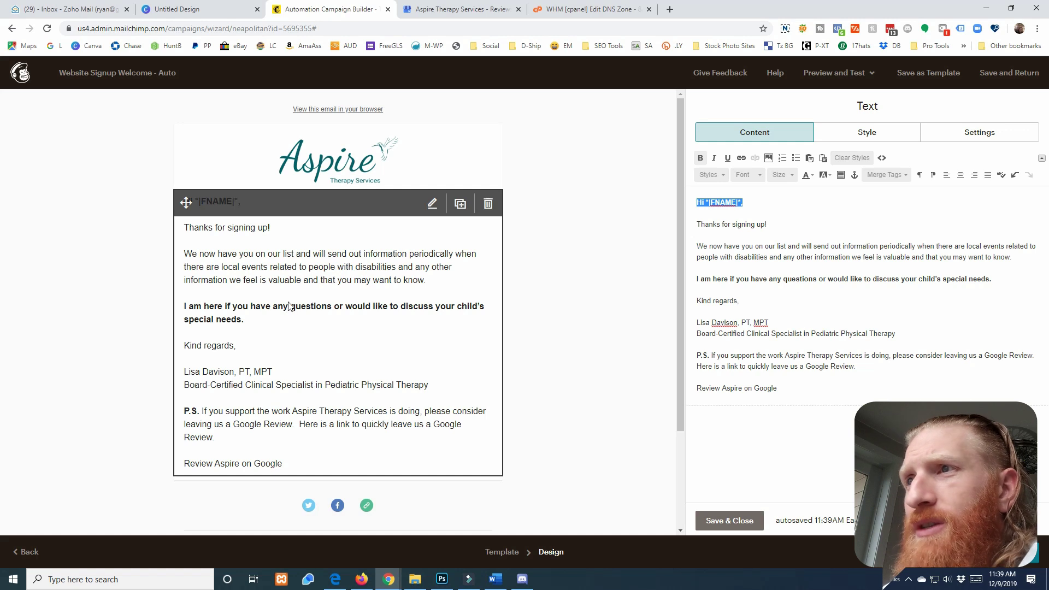
pyautogui.click(792, 387)
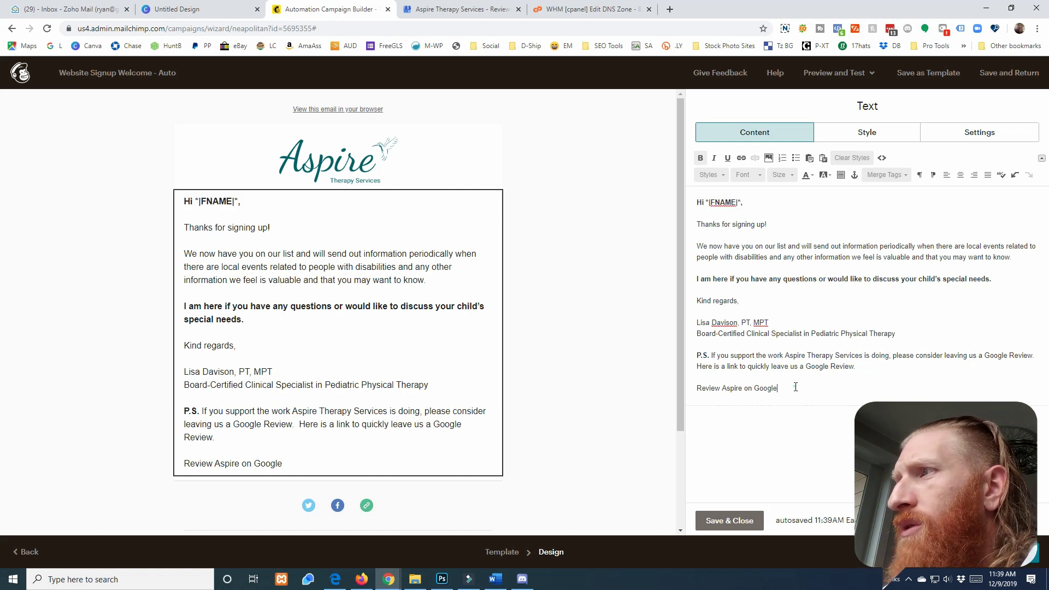
pyautogui.moveTo(699, 389); pyautogui.dragTo(776, 388)
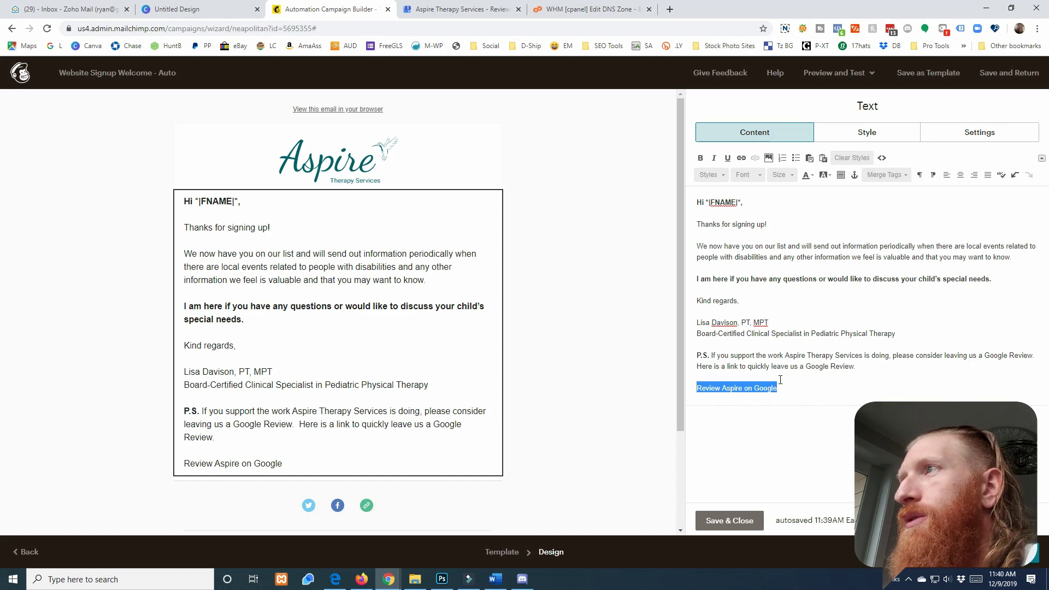
# Link the 'Review Aspire on Google' line to the practice's Google review page URL
pyautogui.click(741, 158)
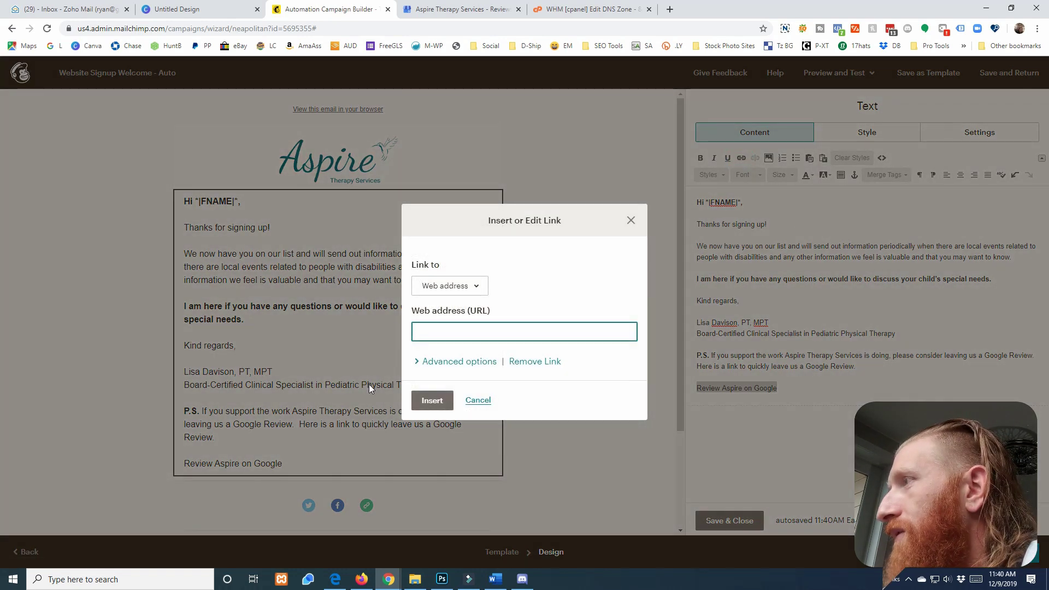
pyautogui.hotkey('alt', 'Tab')
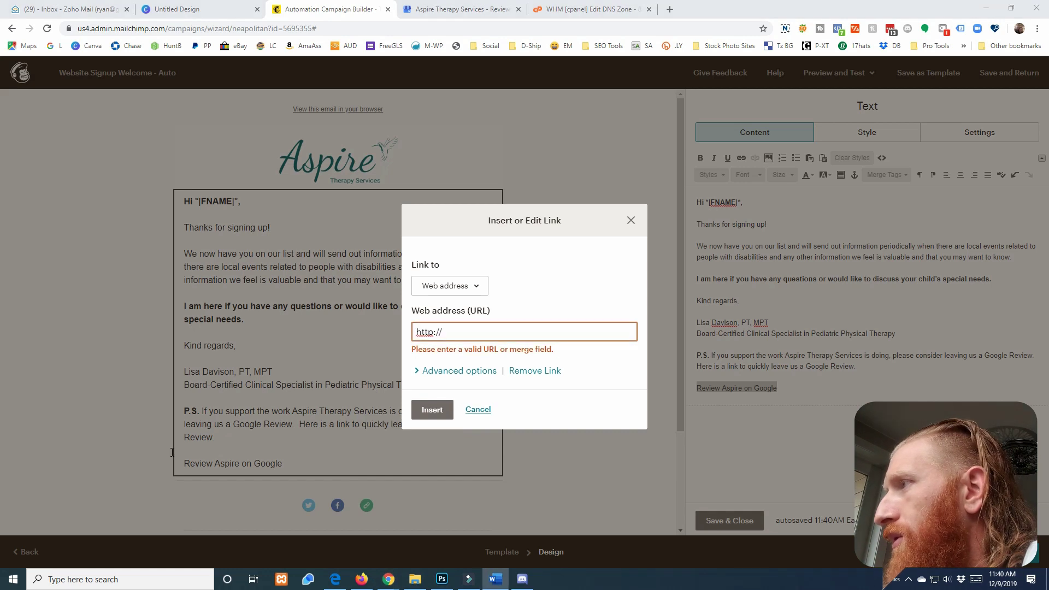
pyautogui.click(488, 334)
pyautogui.write('https://g.page/aspire-therapy-services/review?gm')
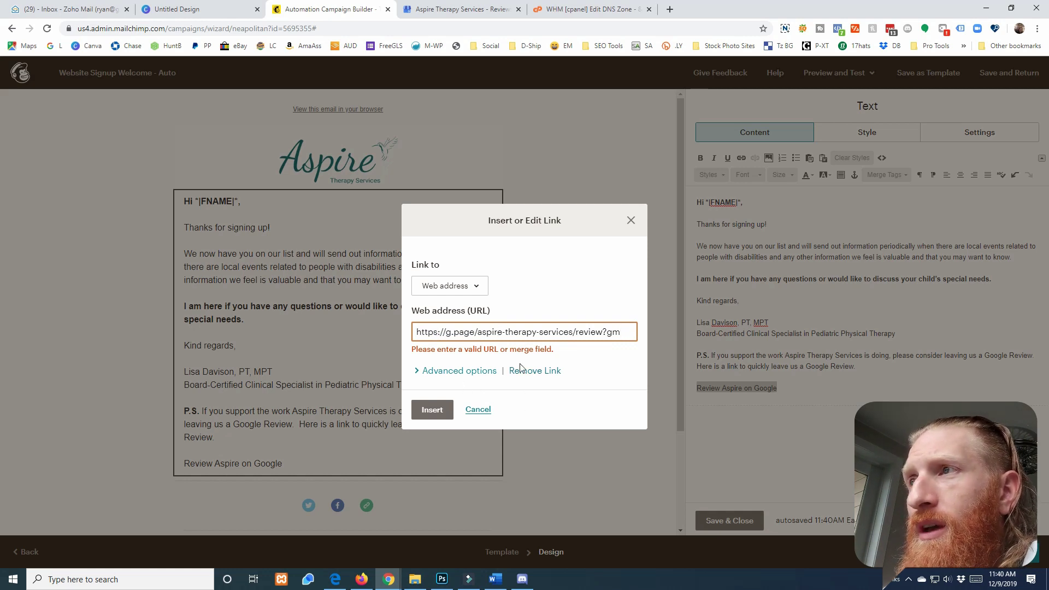
pyautogui.click(435, 413)
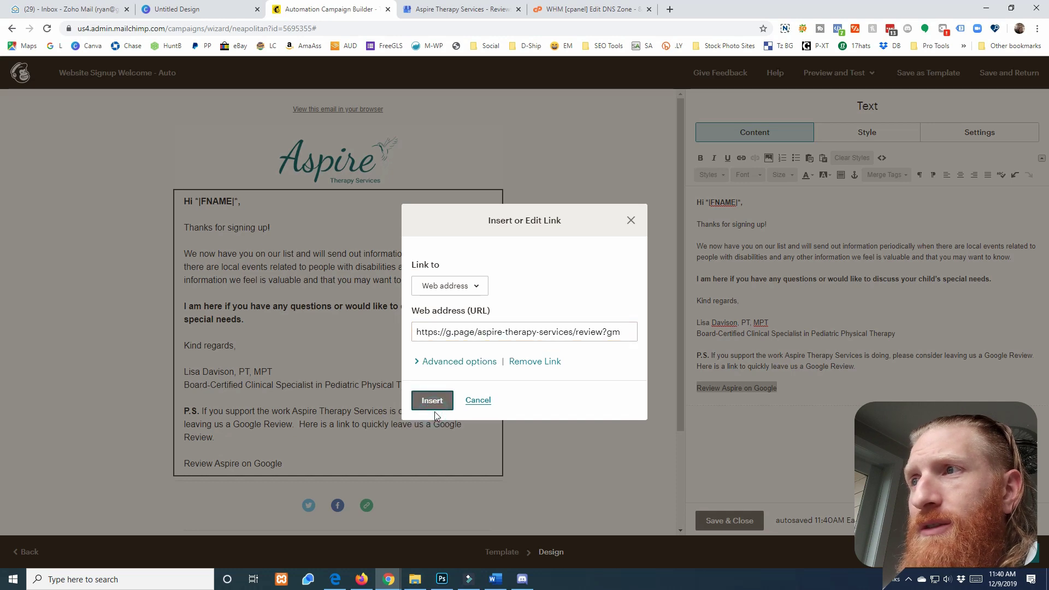
pyautogui.click(433, 409)
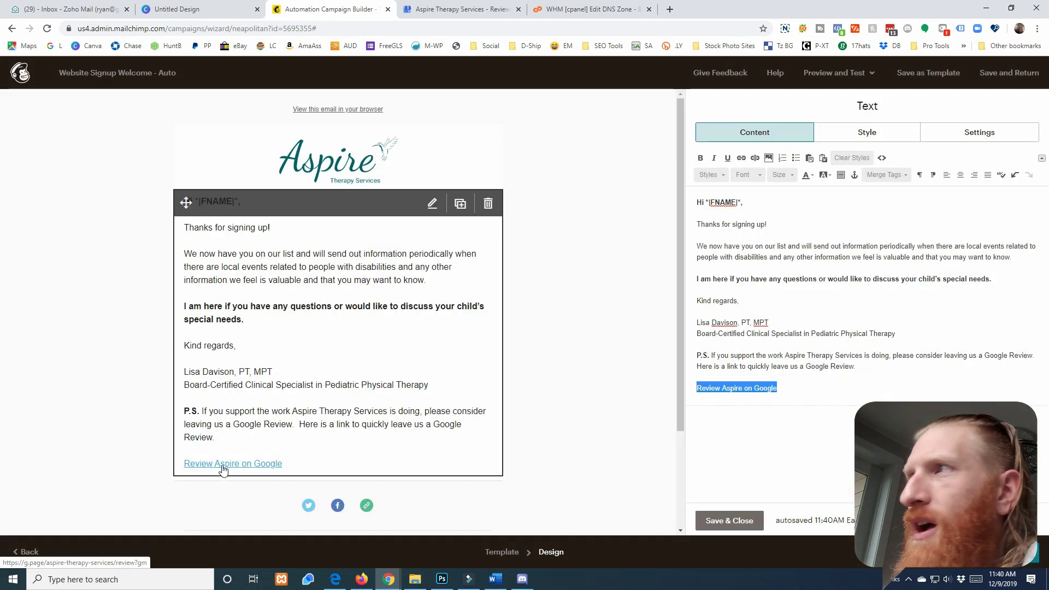
# Style the review link turquoise, bold and at text size 18
pyautogui.click(811, 175)
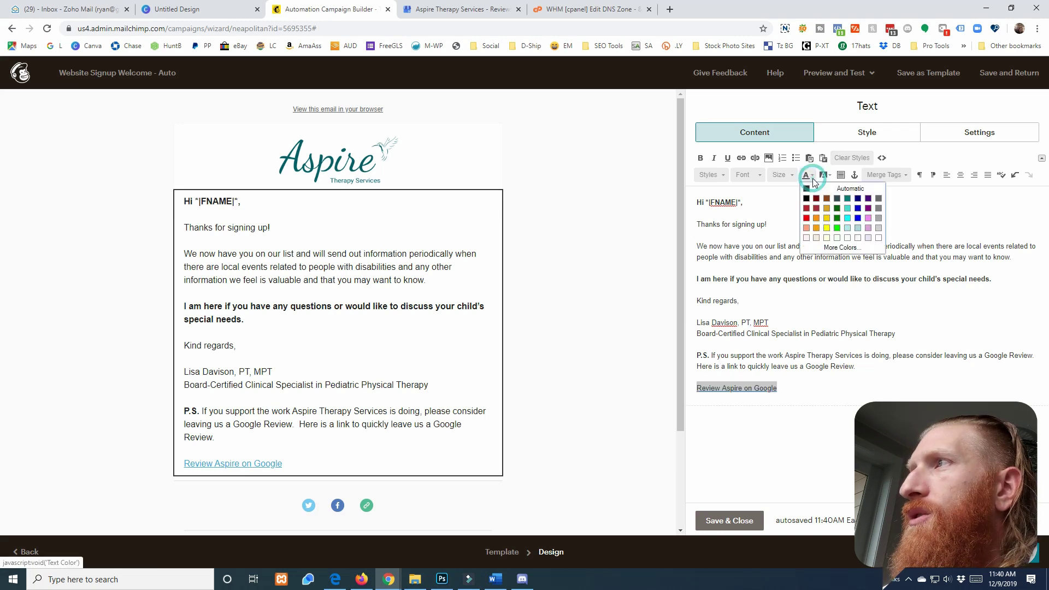
pyautogui.click(848, 208)
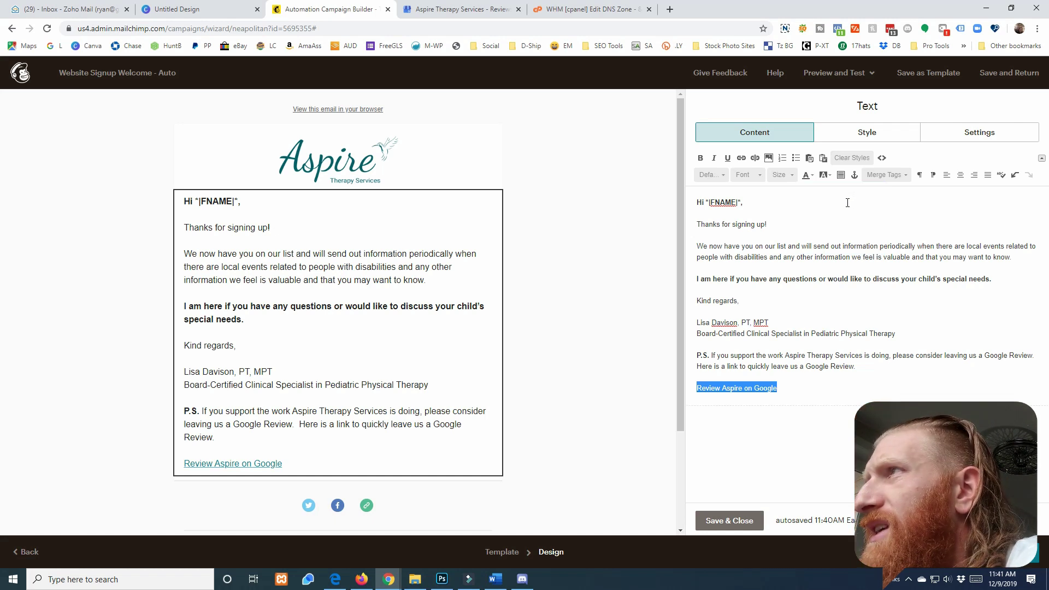
pyautogui.click(812, 175)
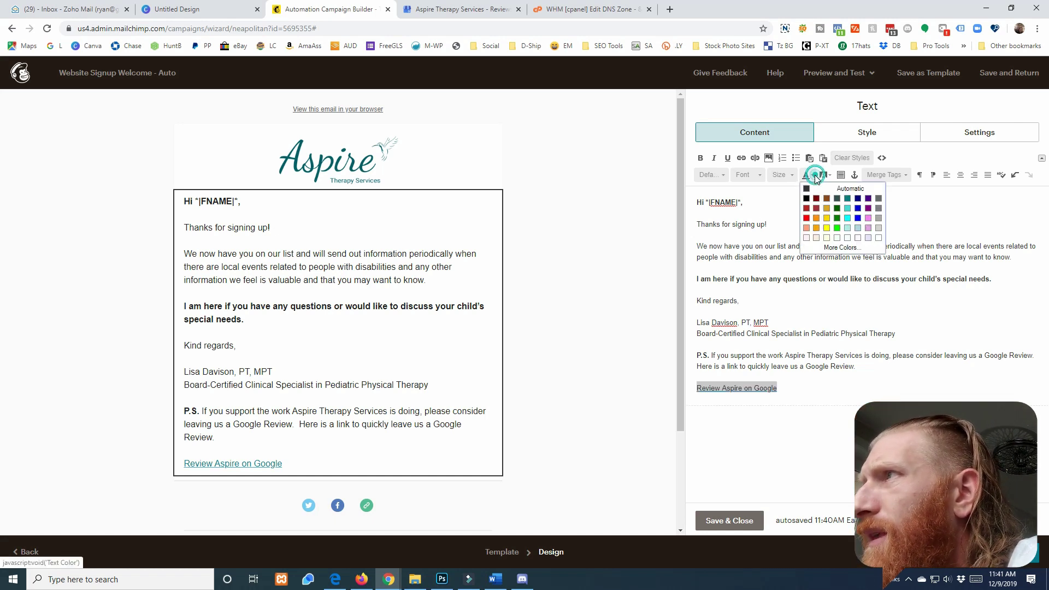
pyautogui.click(835, 248)
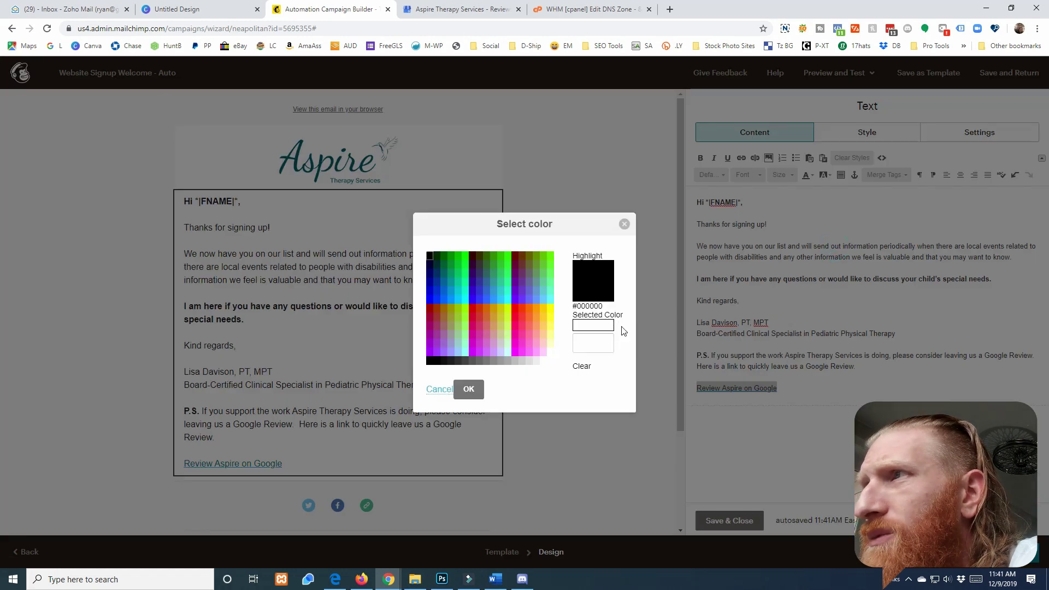
pyautogui.click(624, 225)
pyautogui.click(701, 159)
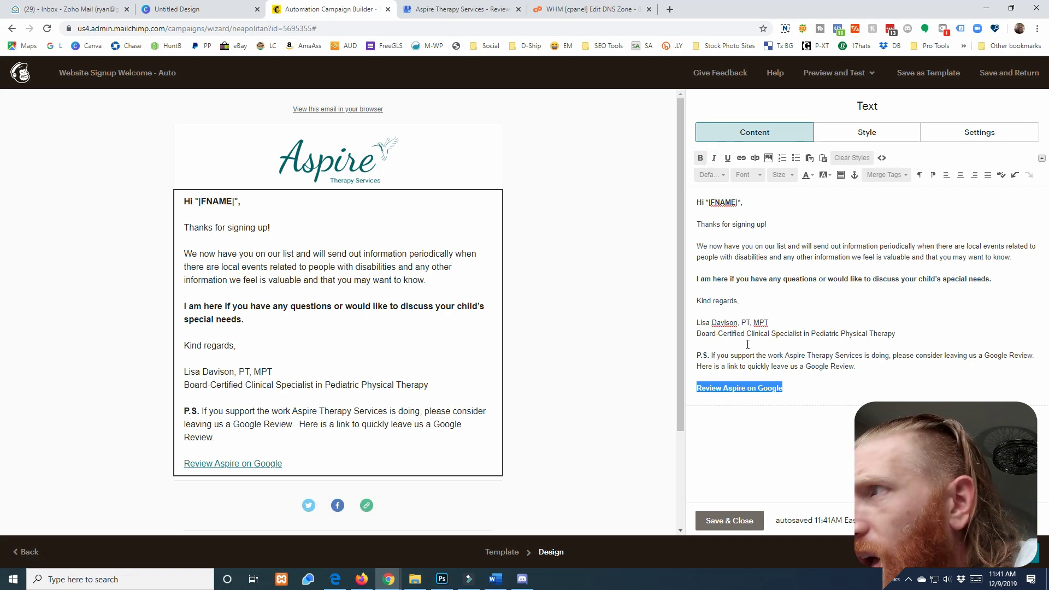
pyautogui.click(783, 358)
pyautogui.tripleClick(789, 387)
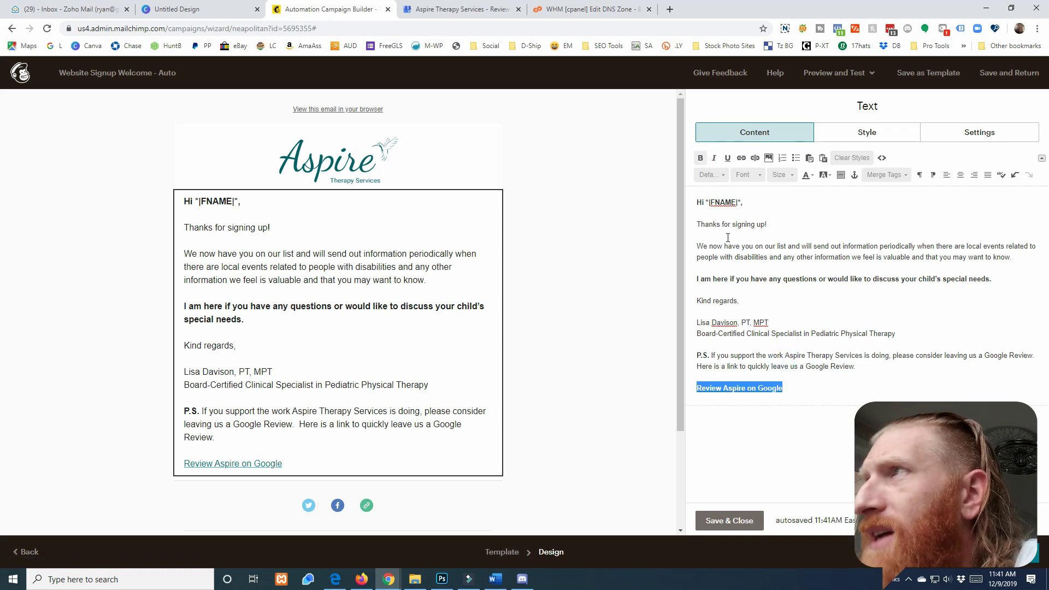
pyautogui.click(701, 158)
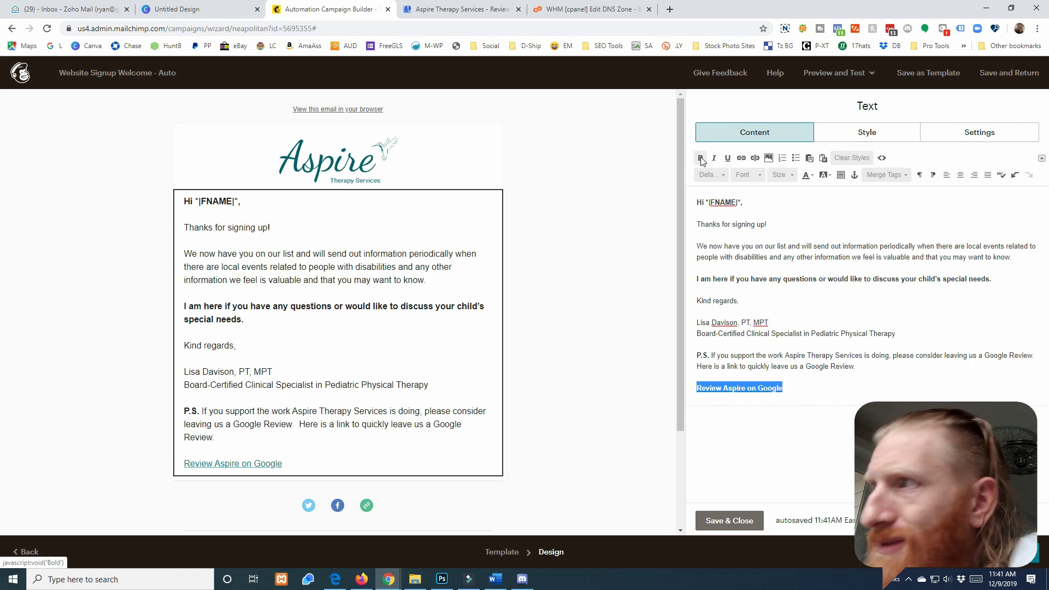
pyautogui.click(790, 174)
pyautogui.click(787, 233)
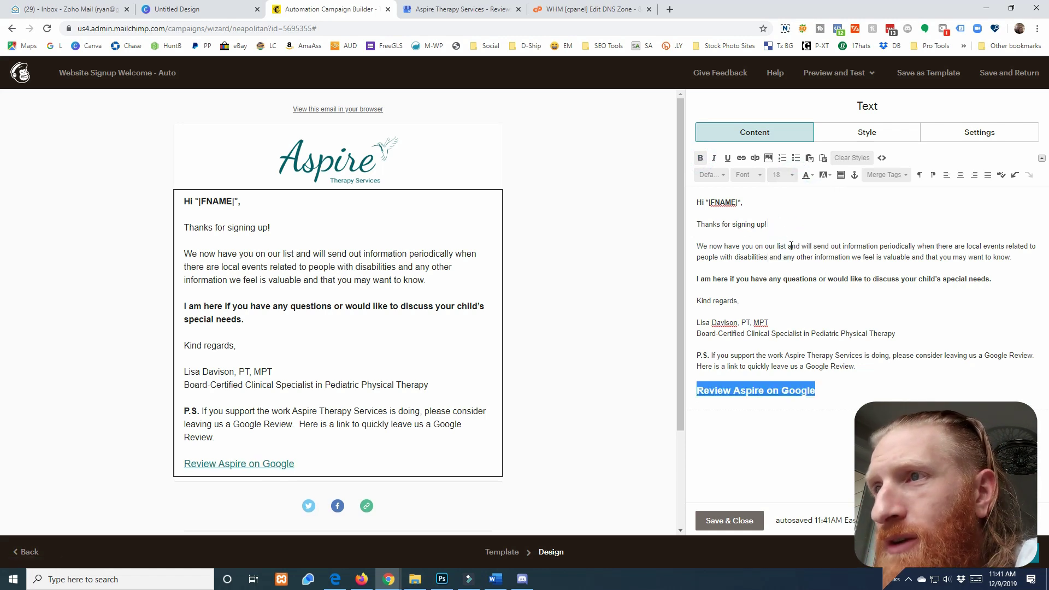
pyautogui.click(819, 333)
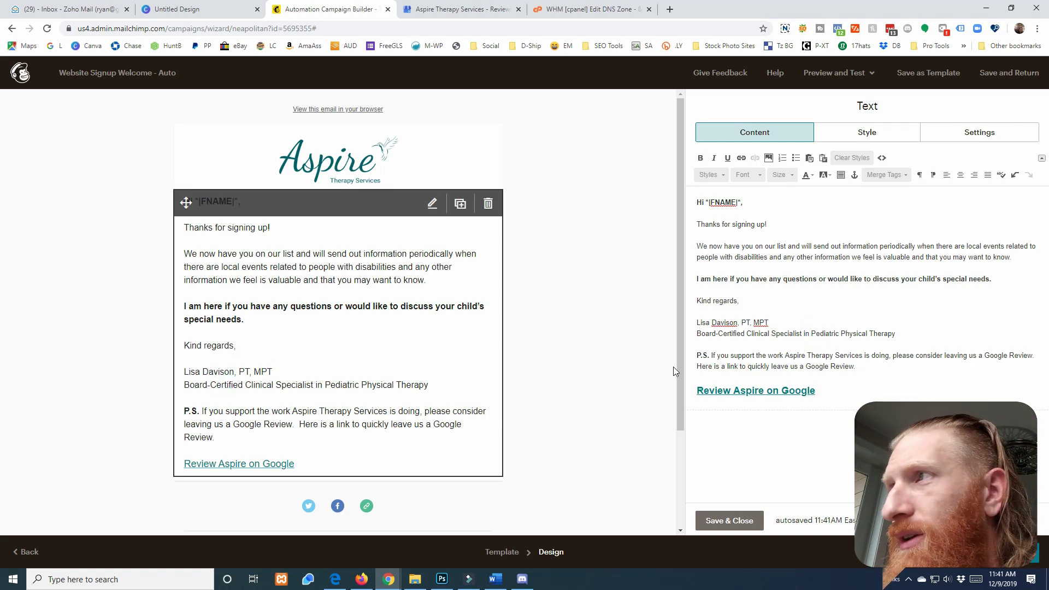
# Bold the signer's name and credentials line
pyautogui.tripleClick(771, 321)
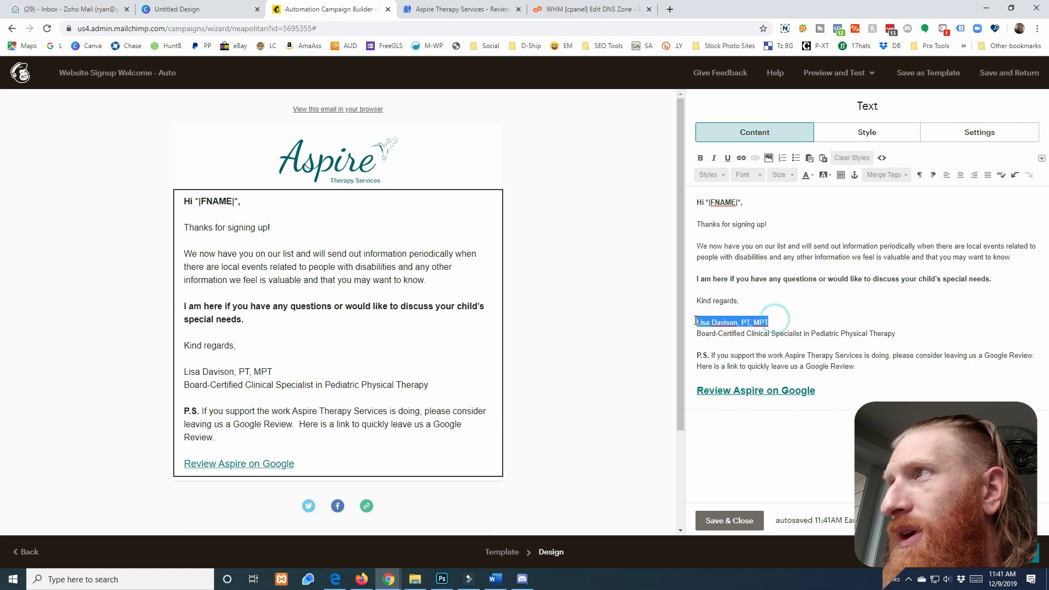
pyautogui.click(701, 158)
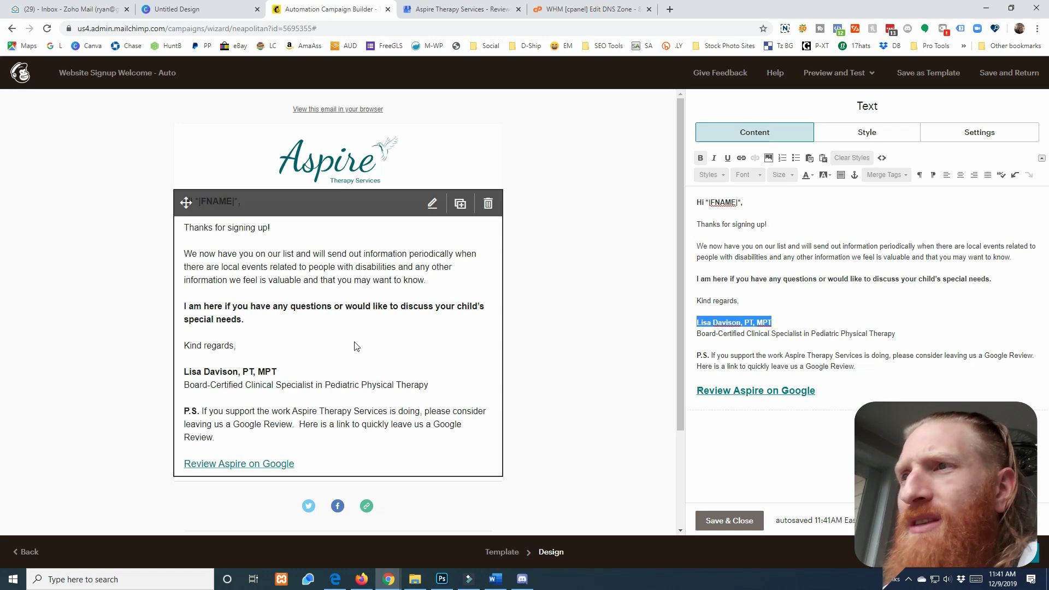
pyautogui.scroll(-2, 357, 345)
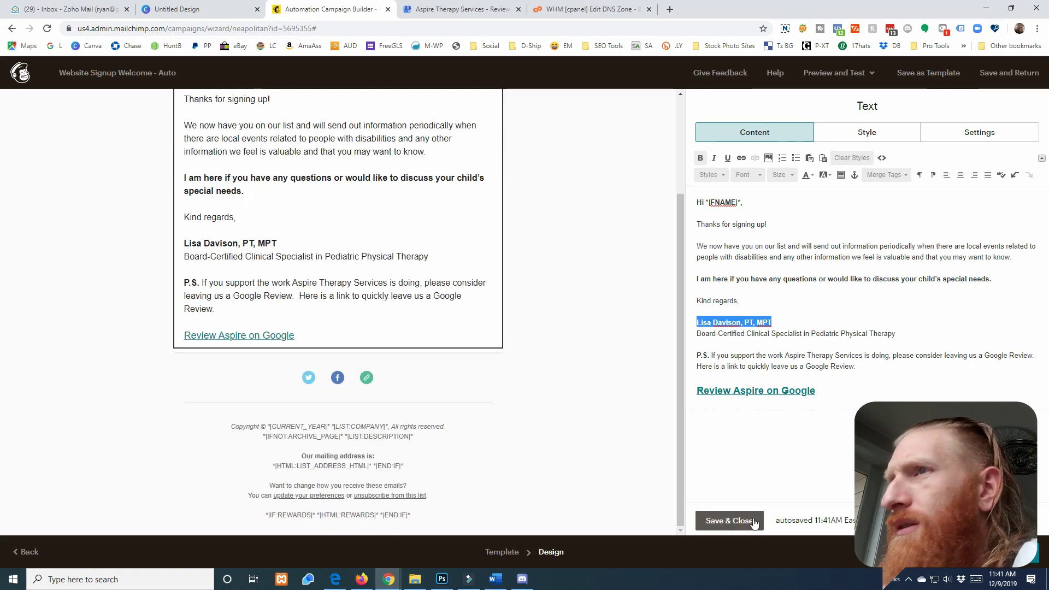
# Save the letter, then point the social website link to the clinic's site, labelled Aspire's
pyautogui.click(743, 520)
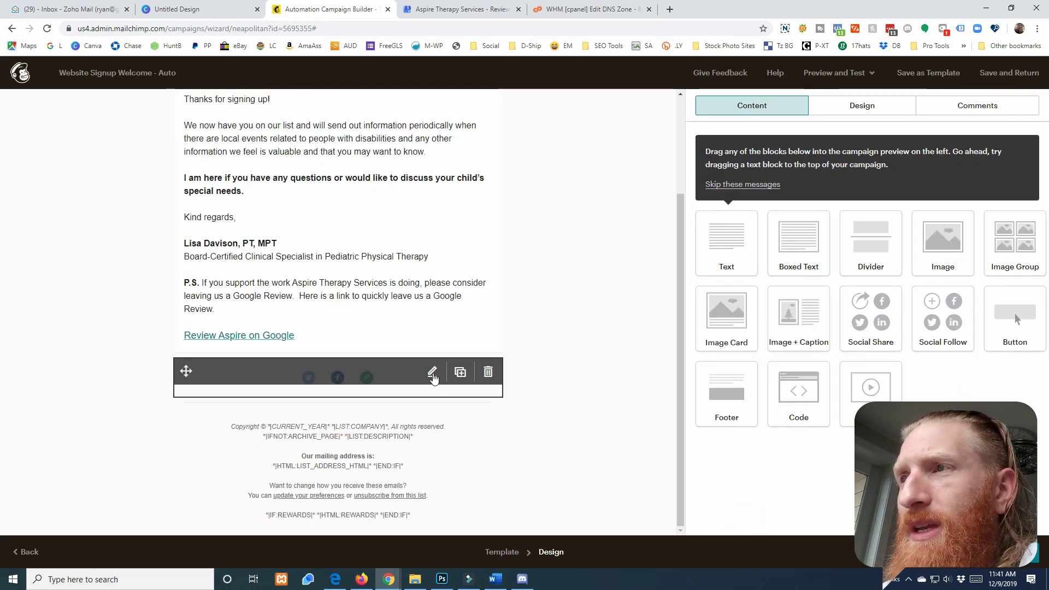
pyautogui.click(432, 372)
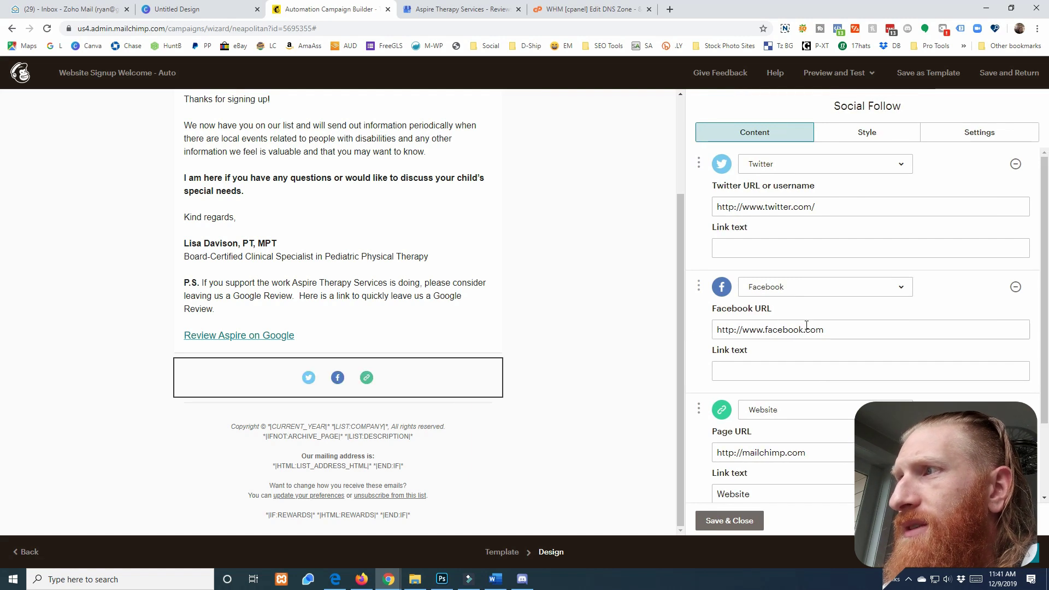
pyautogui.moveTo(353, 381)
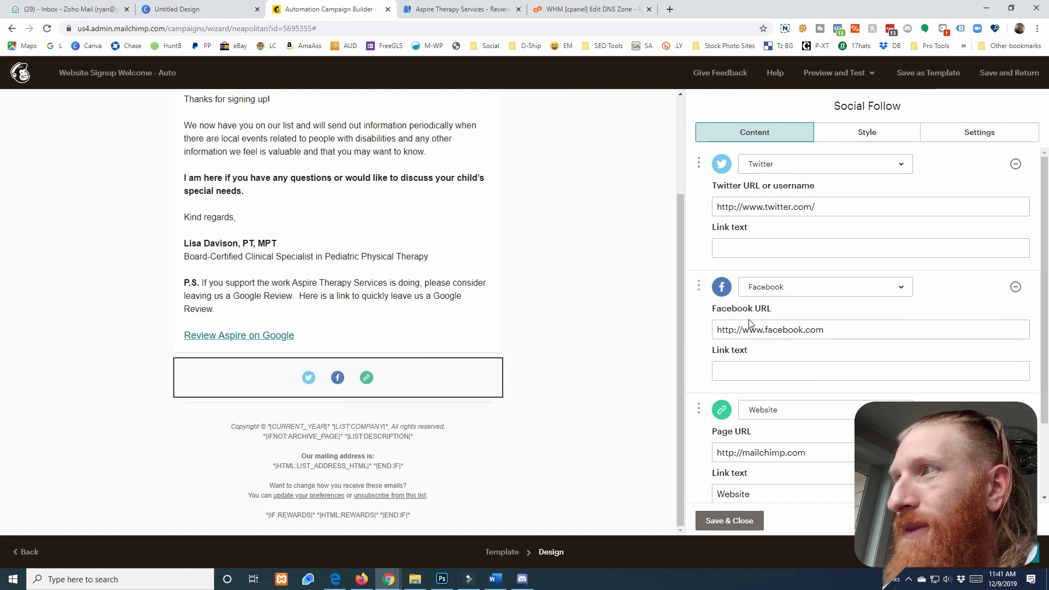
pyautogui.hotkey('alt', 'Tab')
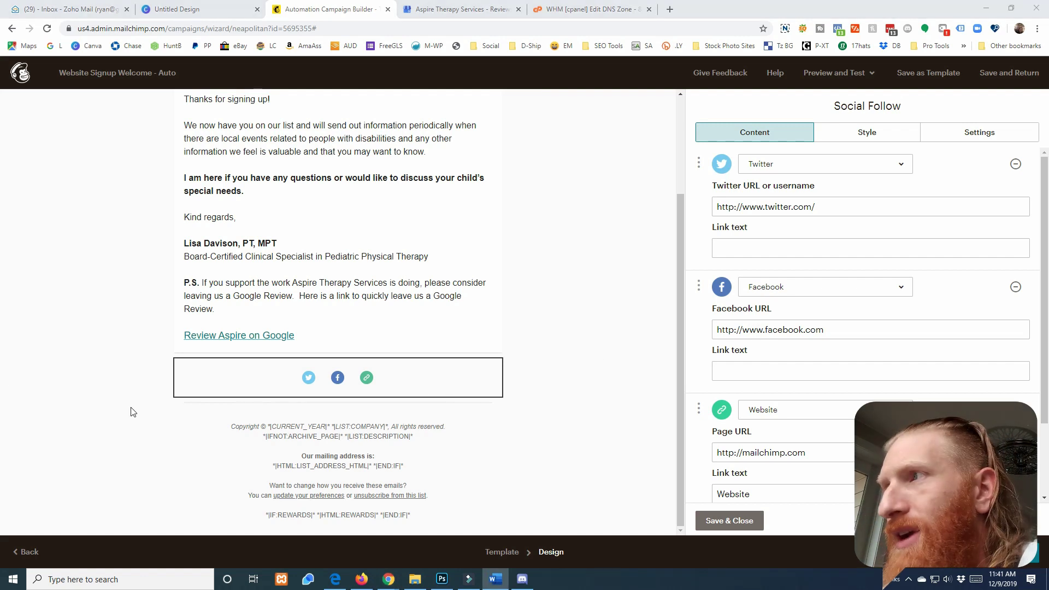
pyautogui.tripleClick(832, 457)
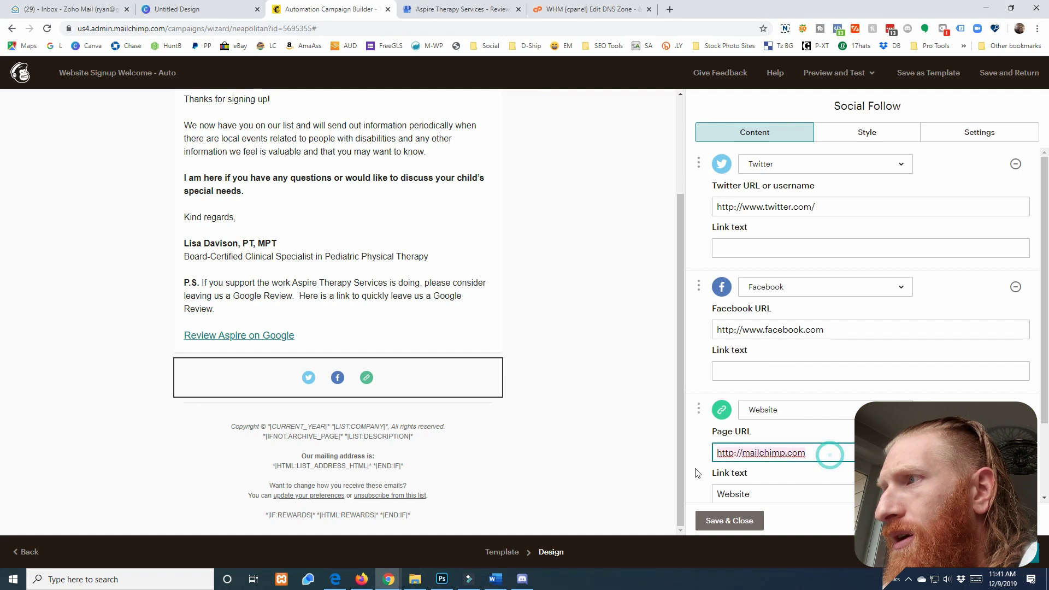
pyautogui.write('https://aspiretherapy4kids.com/')
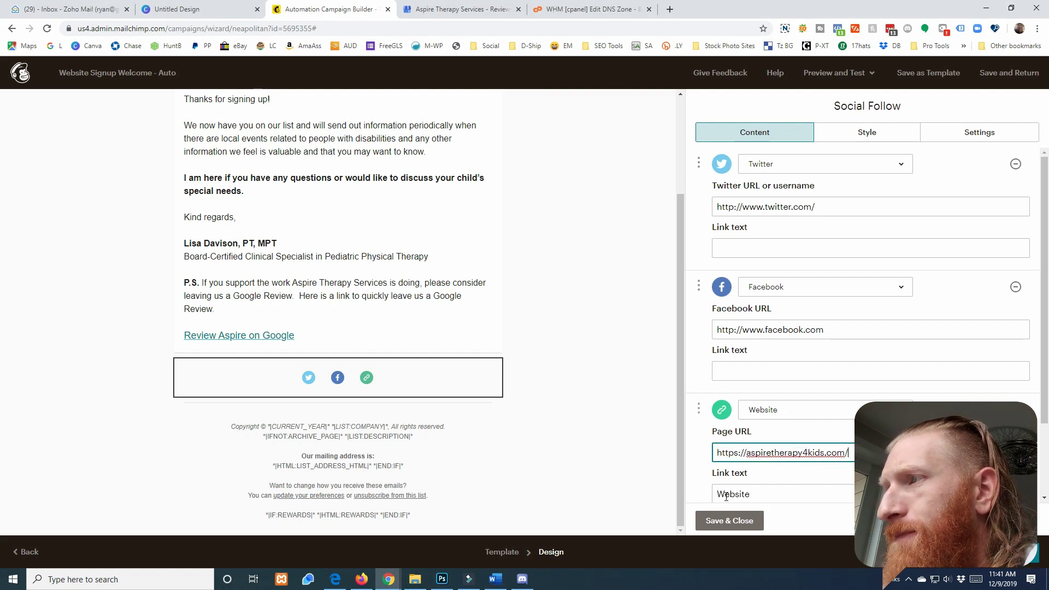
pyautogui.click(720, 494)
pyautogui.write("Aspire's")
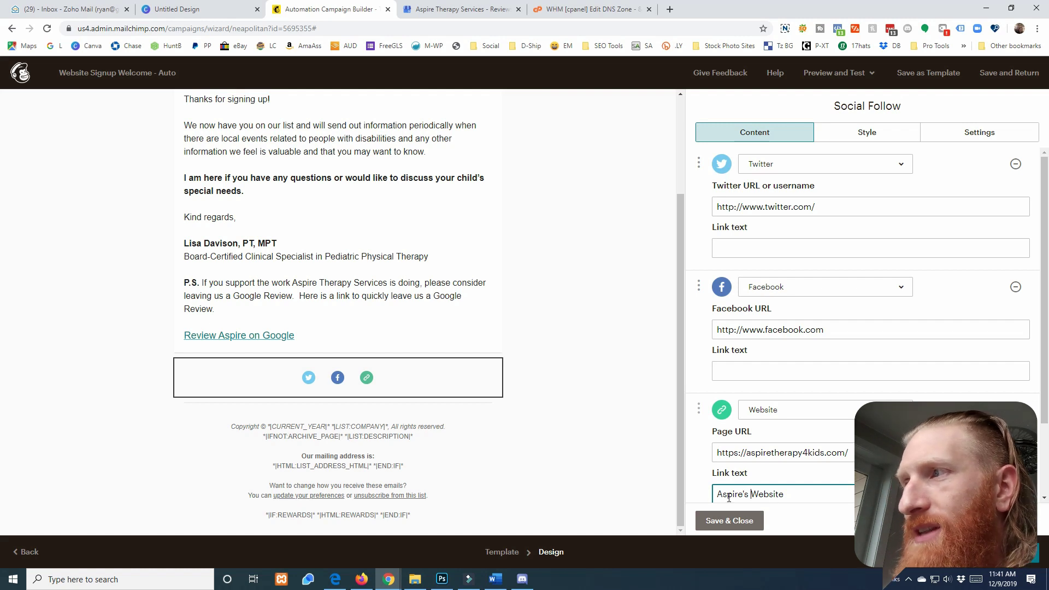
# Label the Facebook link 'Aspire's Facebook' with the clinic's page URL, remove Twitter, and save
pyautogui.click(742, 377)
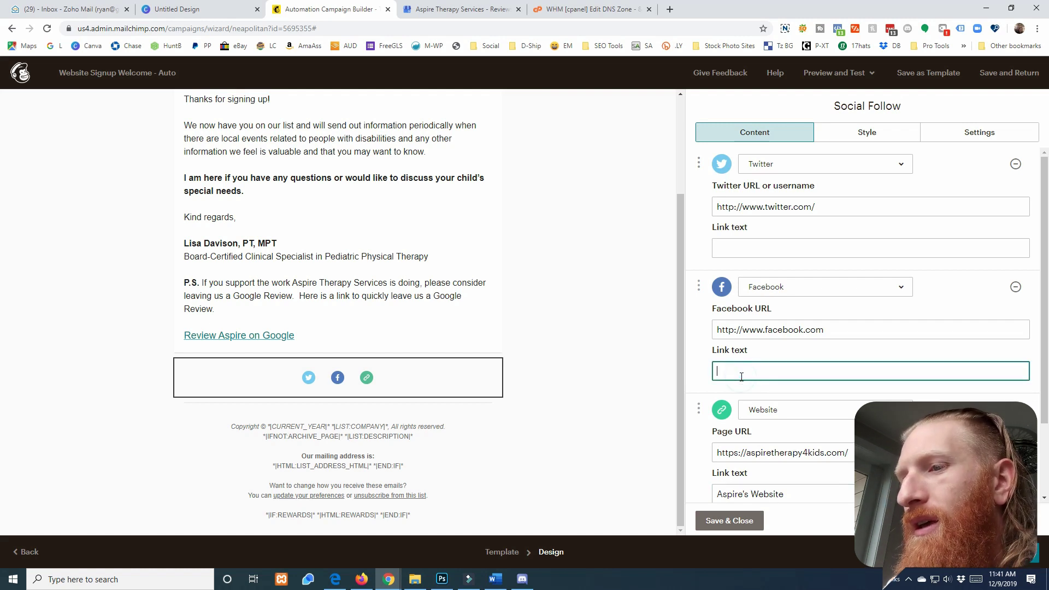
pyautogui.write("Aspire's Facebook")
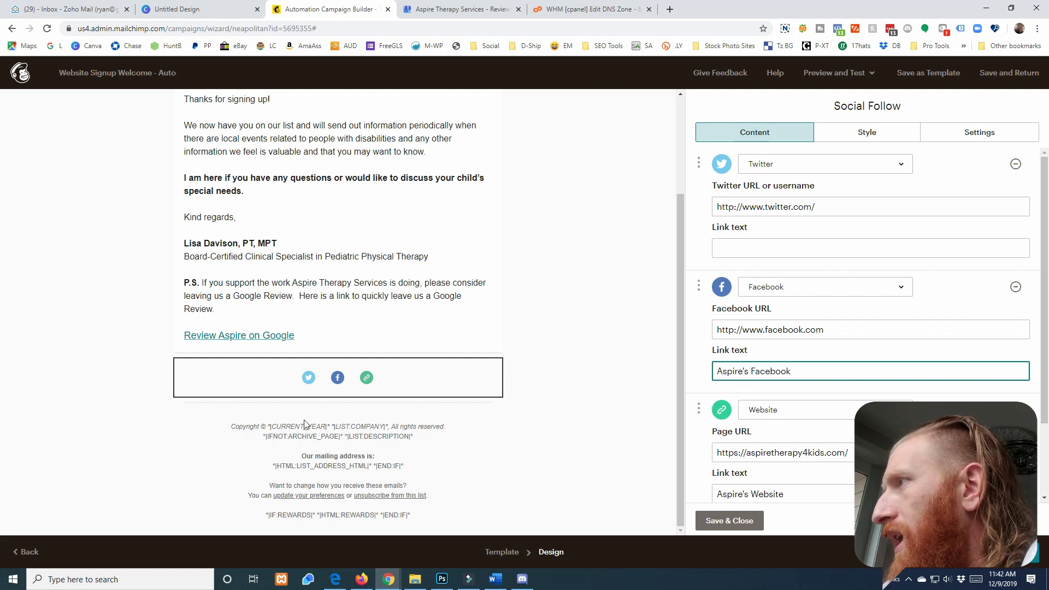
pyautogui.hotkey('alt', 'Tab')
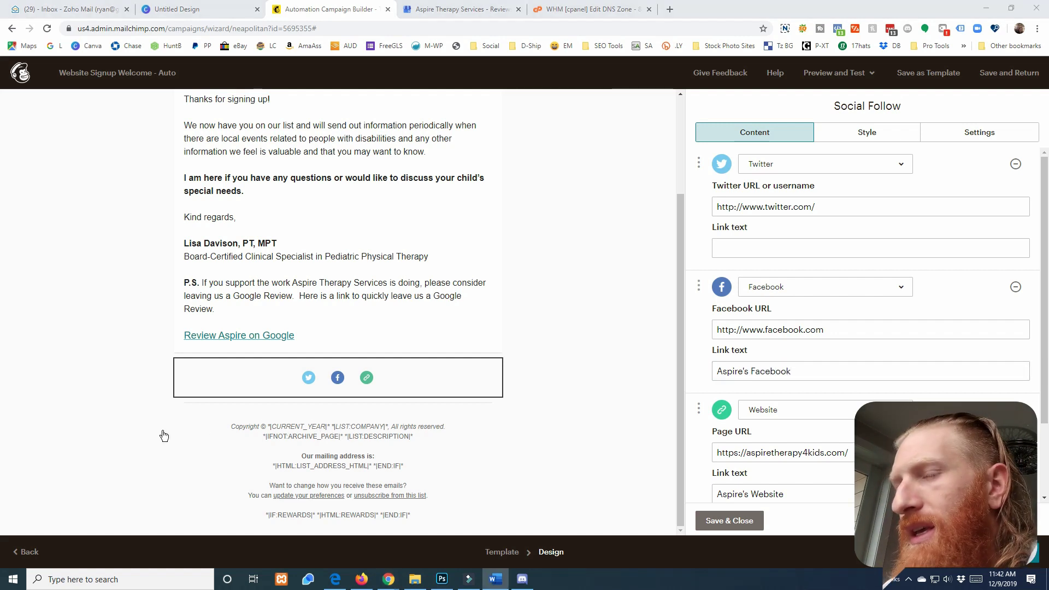
pyautogui.click(841, 329)
pyautogui.hotkey('ctrl', 'a')
pyautogui.write('https://www.facebook.com/aspiretherapyservices/')
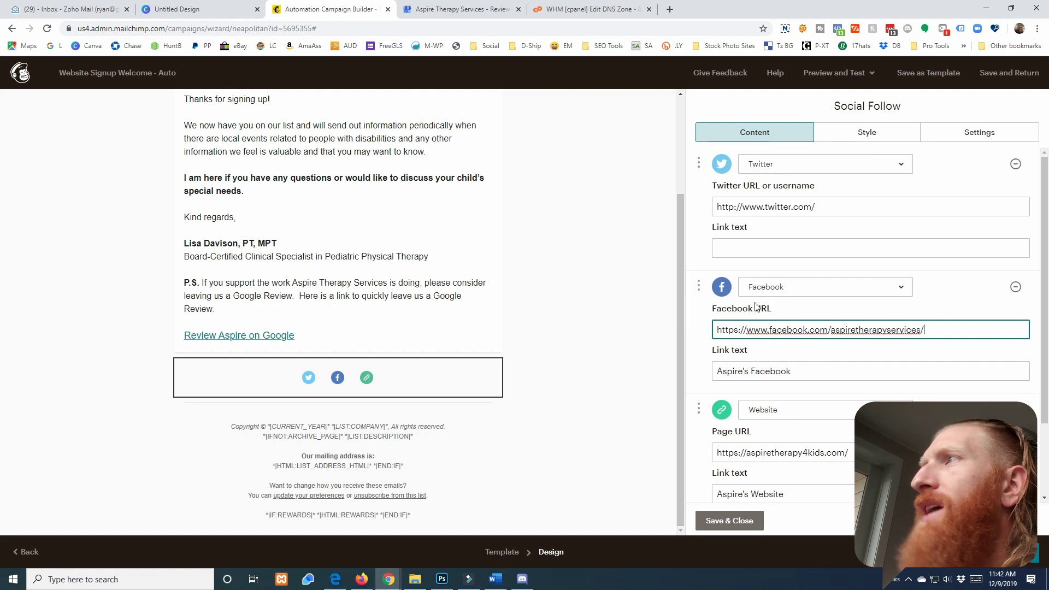
pyautogui.click(1015, 164)
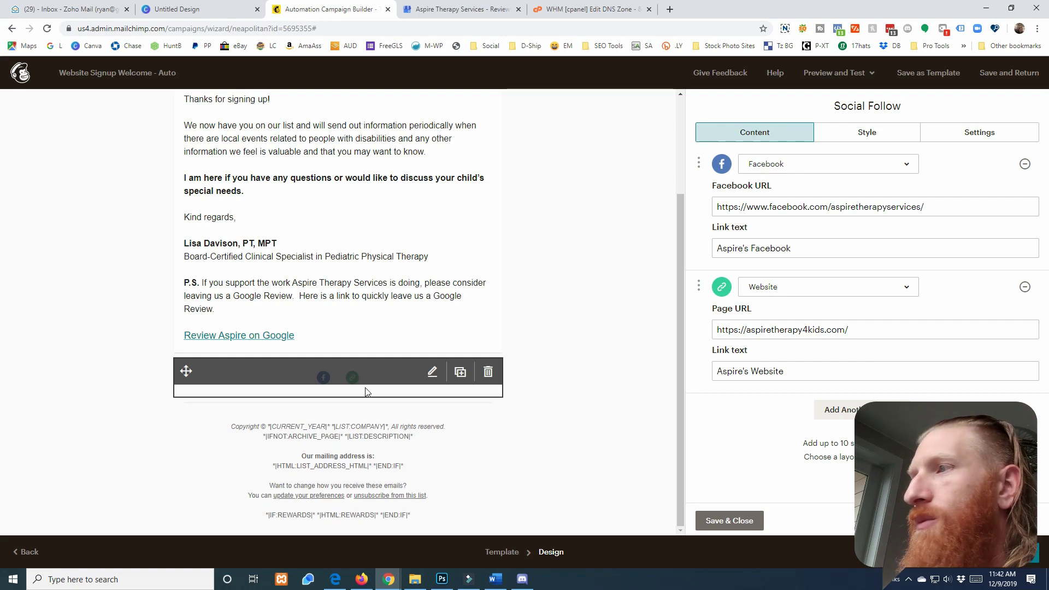
pyautogui.click(738, 520)
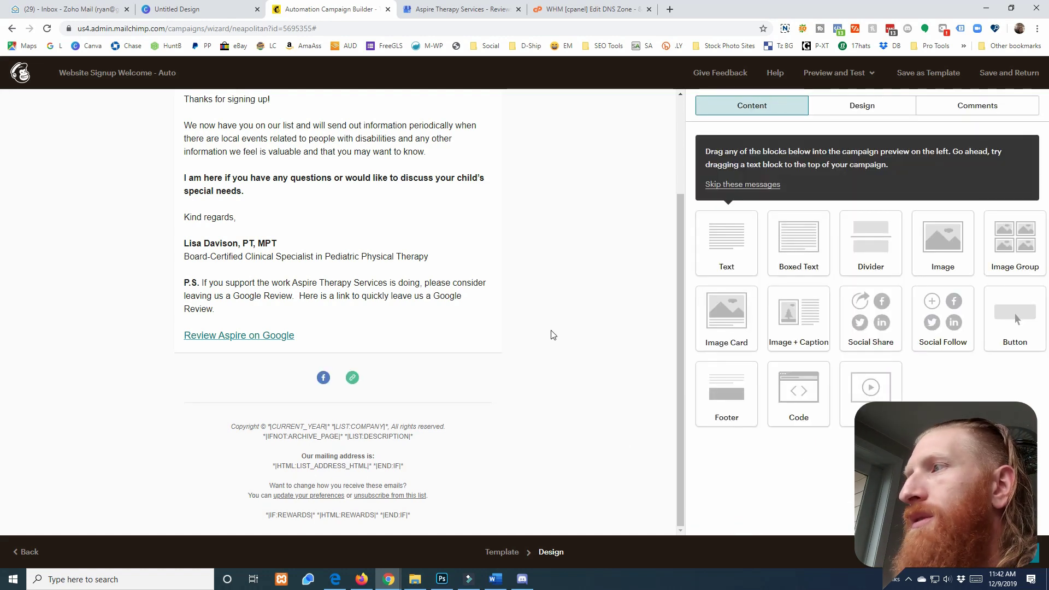
# Bring the website builder window over the email editor and maximize it
pyautogui.scroll(3, 543, 333)
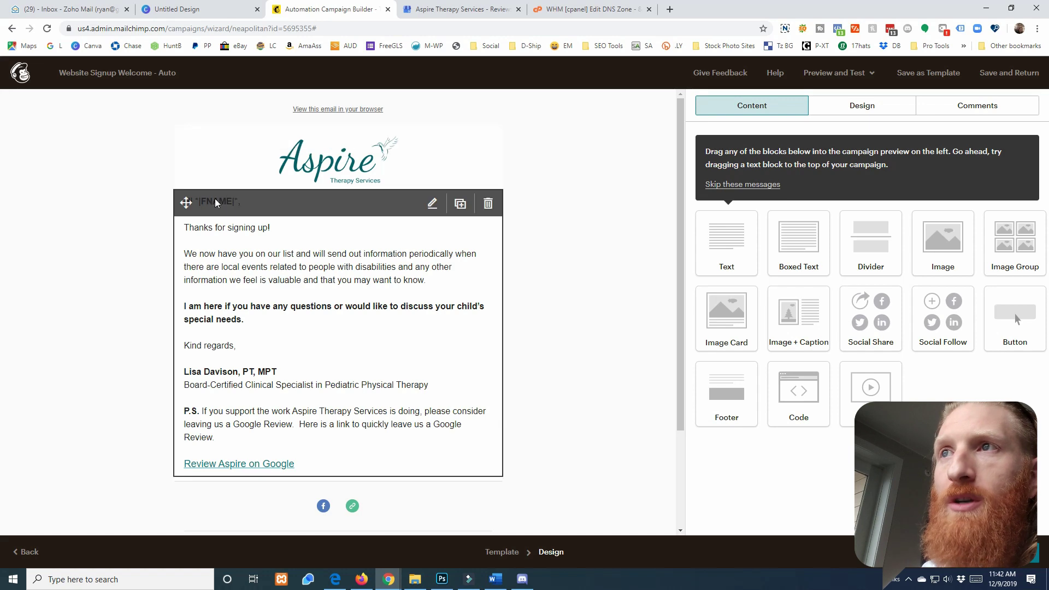
pyautogui.moveTo(1048, 128); pyautogui.dragTo(649, 81)
pyautogui.click(688, 78)
pyautogui.scroll(-15, 558, 327)
# Switch the Divi page preview to desktop layout, then return to the Mailchimp automation draft
pyautogui.scroll(-8, 558, 327)
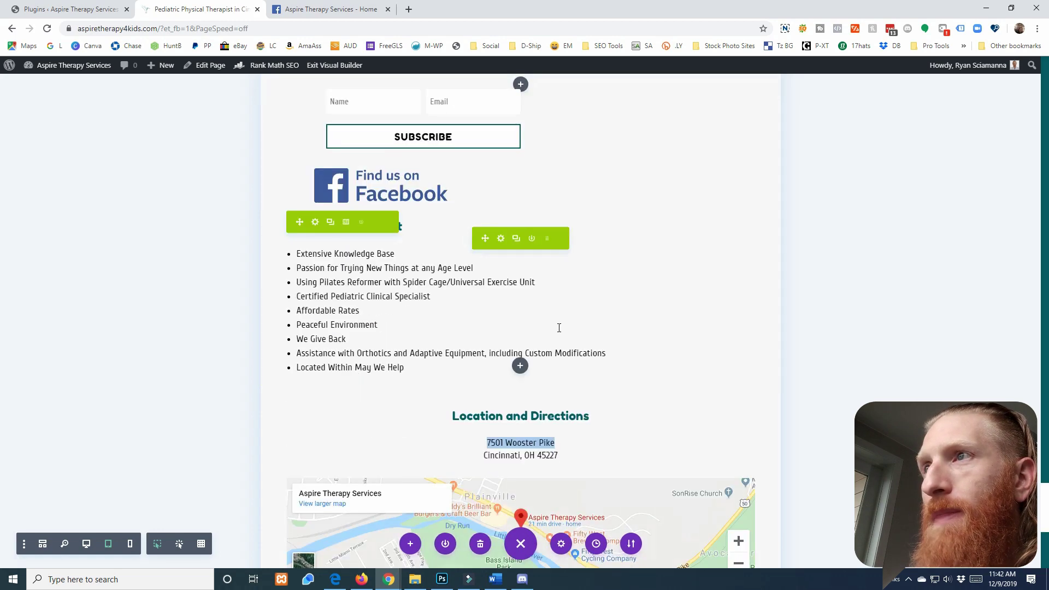
pyautogui.click(86, 545)
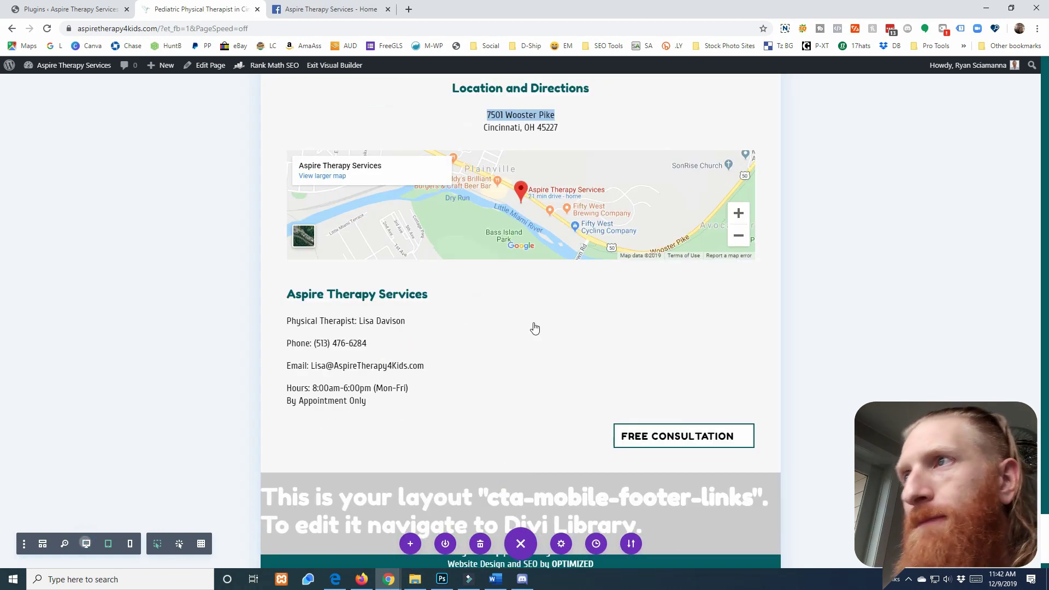
pyautogui.scroll(5, 525, 327)
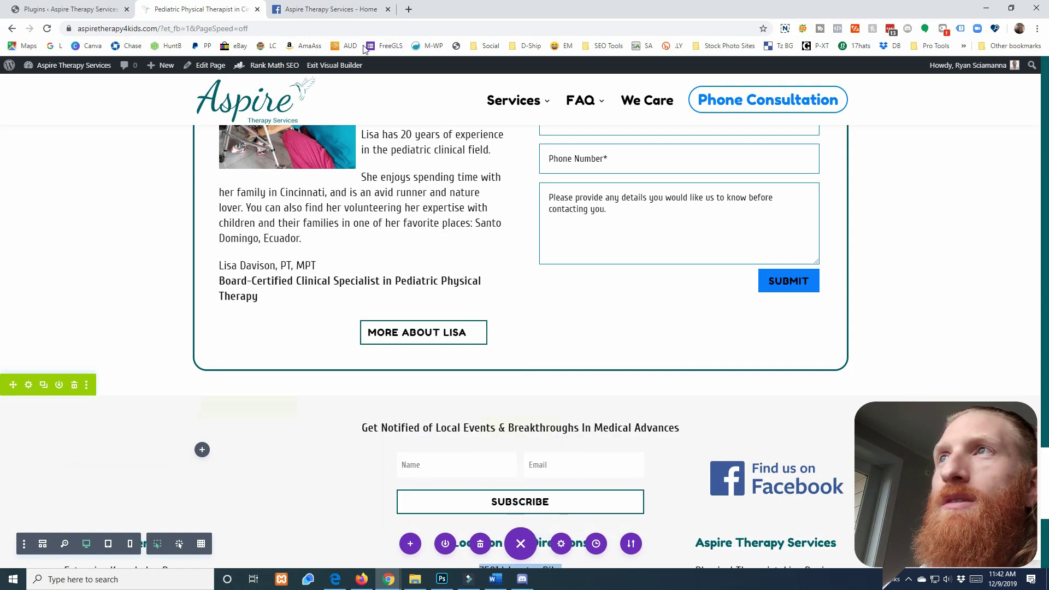
pyautogui.moveTo(456, 16); pyautogui.dragTo(1048, 88)
pyautogui.click(147, 103)
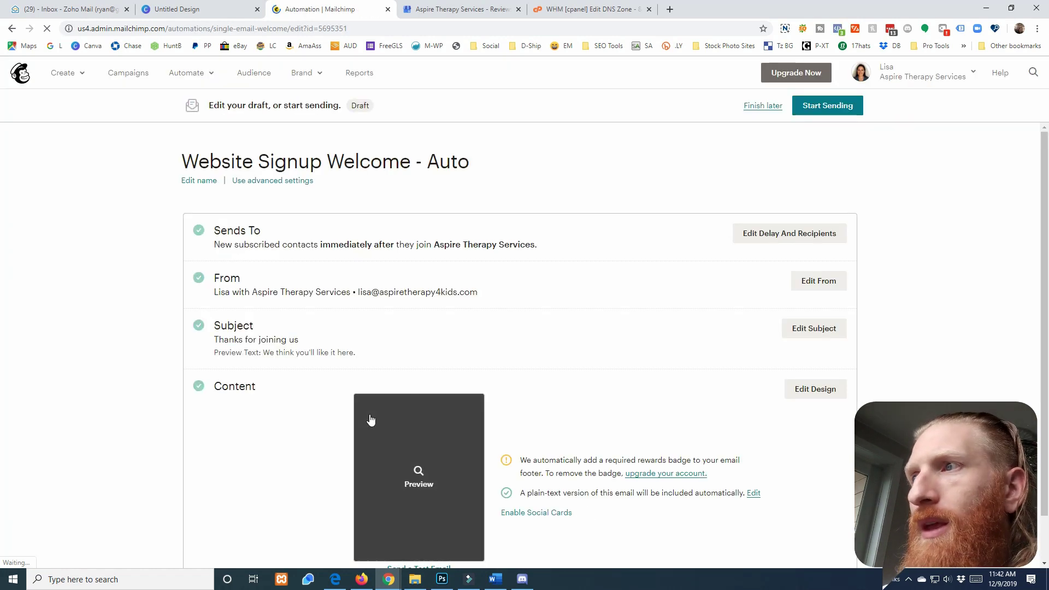
# Start the Website Signup Welcome - Auto automation via Start Sending and Start Now
pyautogui.scroll(-1, 328, 421)
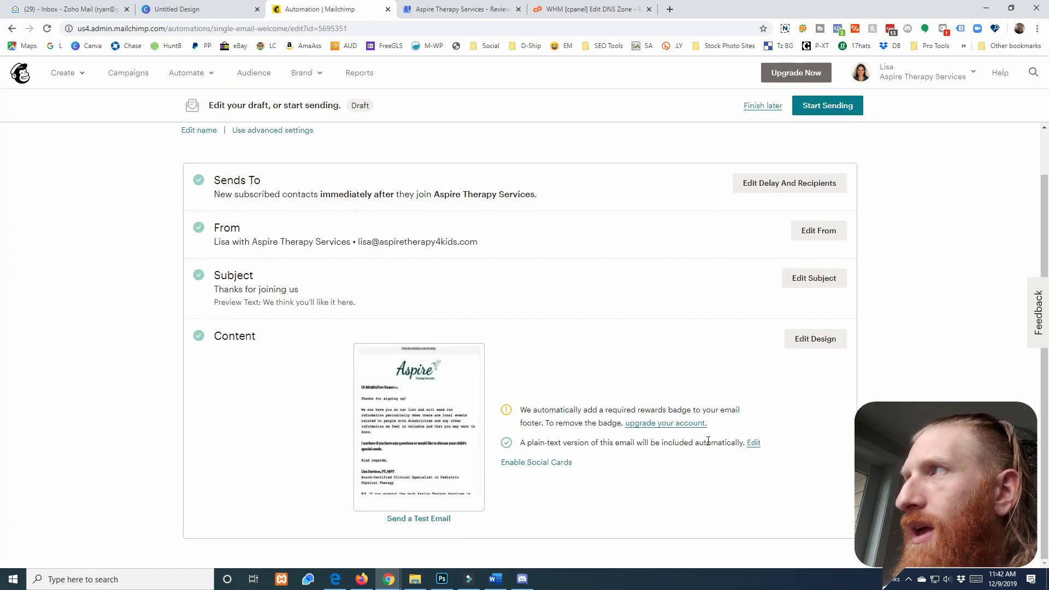
pyautogui.scroll(1, 746, 404)
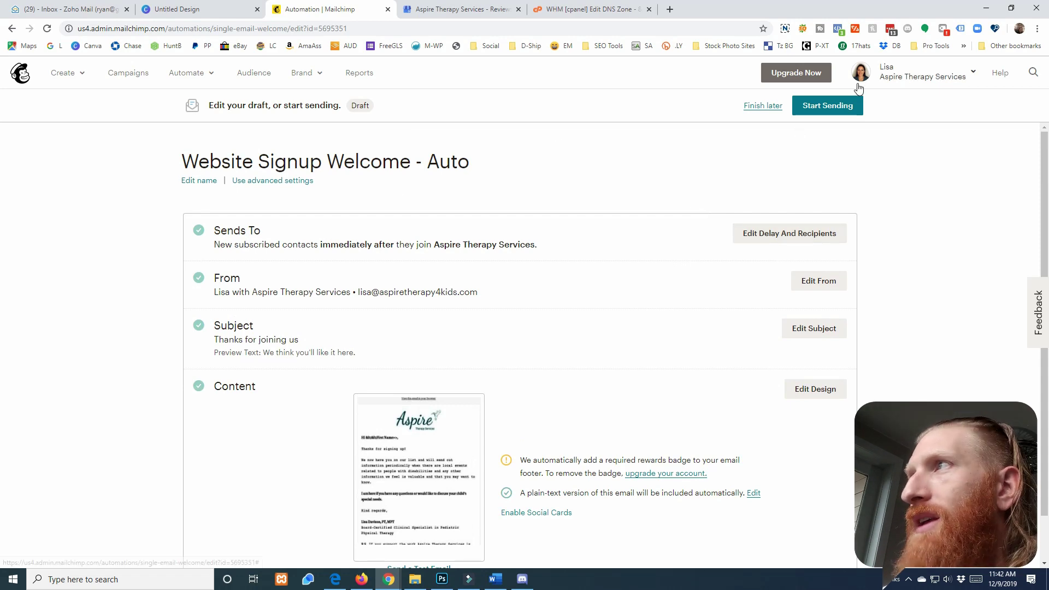
pyautogui.click(828, 113)
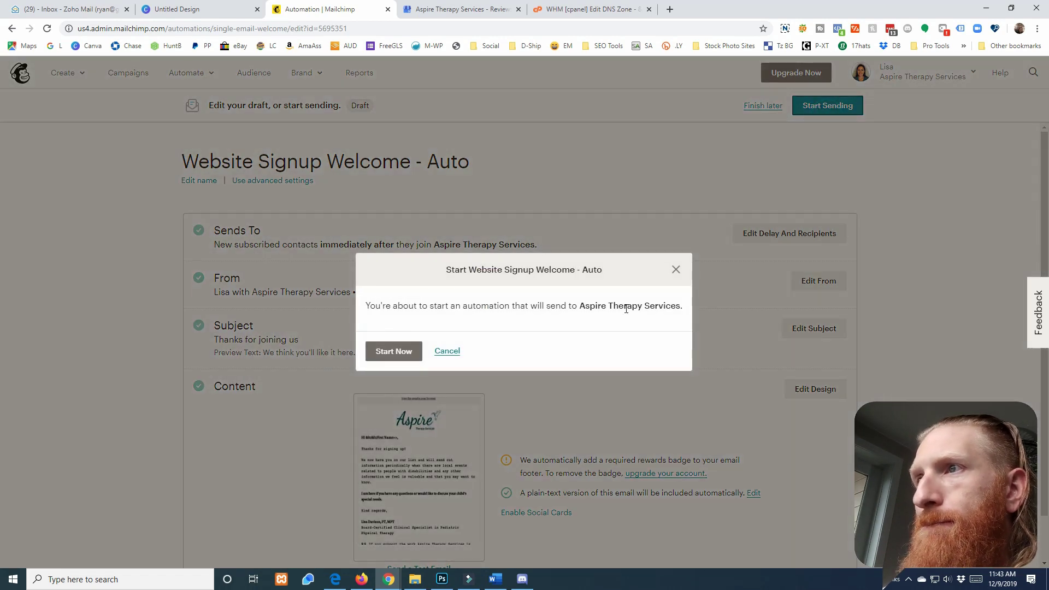
pyautogui.click(399, 353)
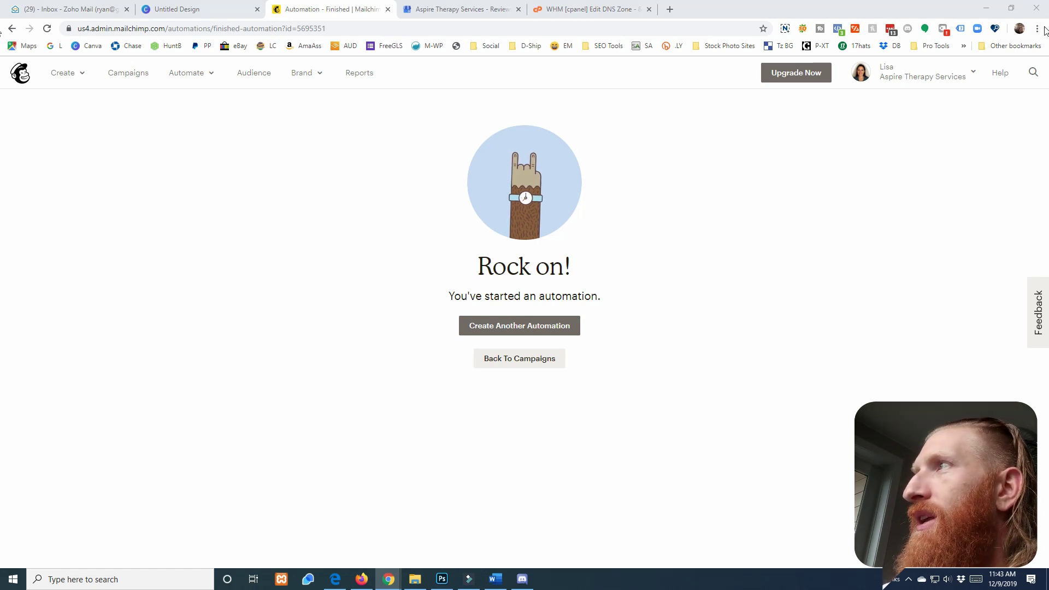
pyautogui.click(1039, 29)
# Load and reload the Aspire Therapy website in a private browsing window
pyautogui.click(961, 70)
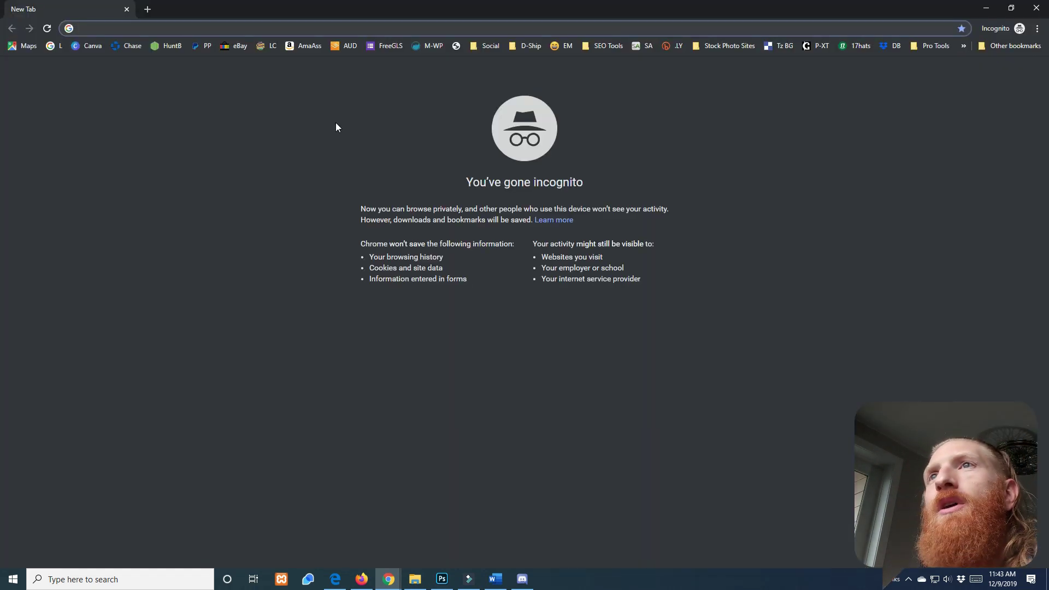
pyautogui.write('aspire')
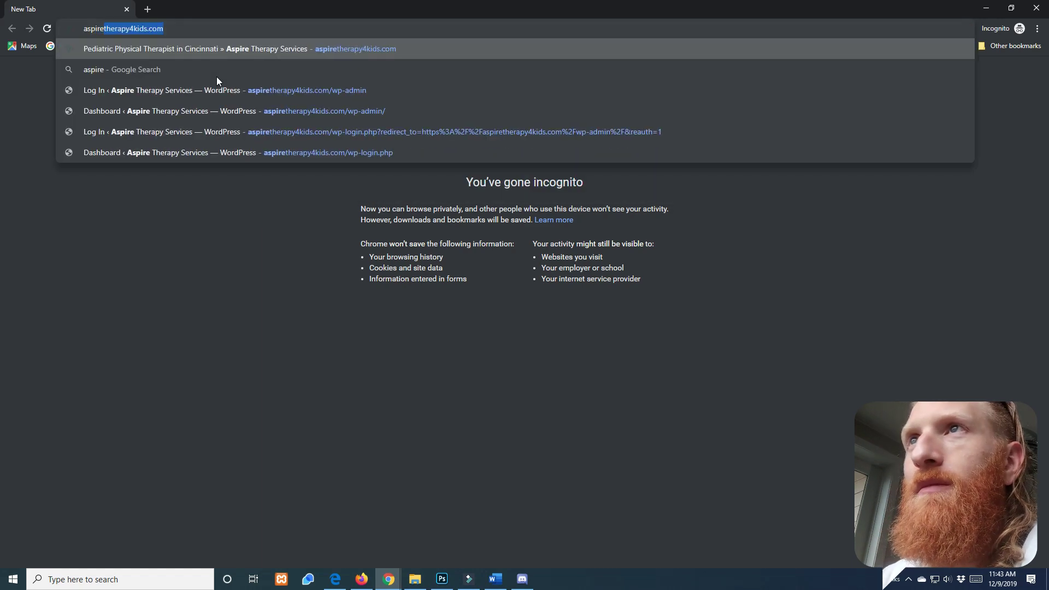
pyautogui.press('Return')
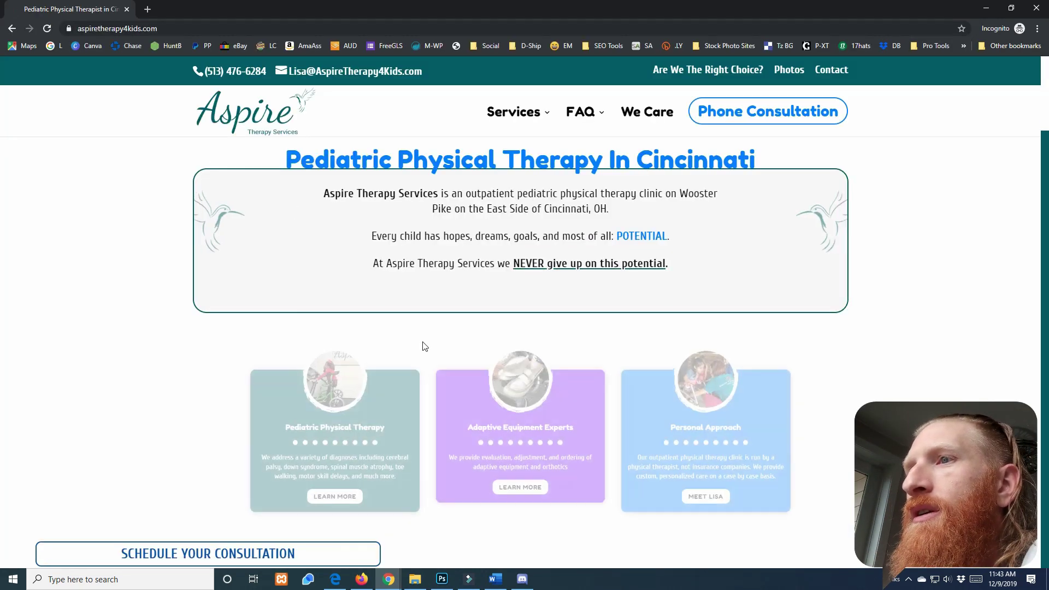
pyautogui.scroll(-5, 422, 346)
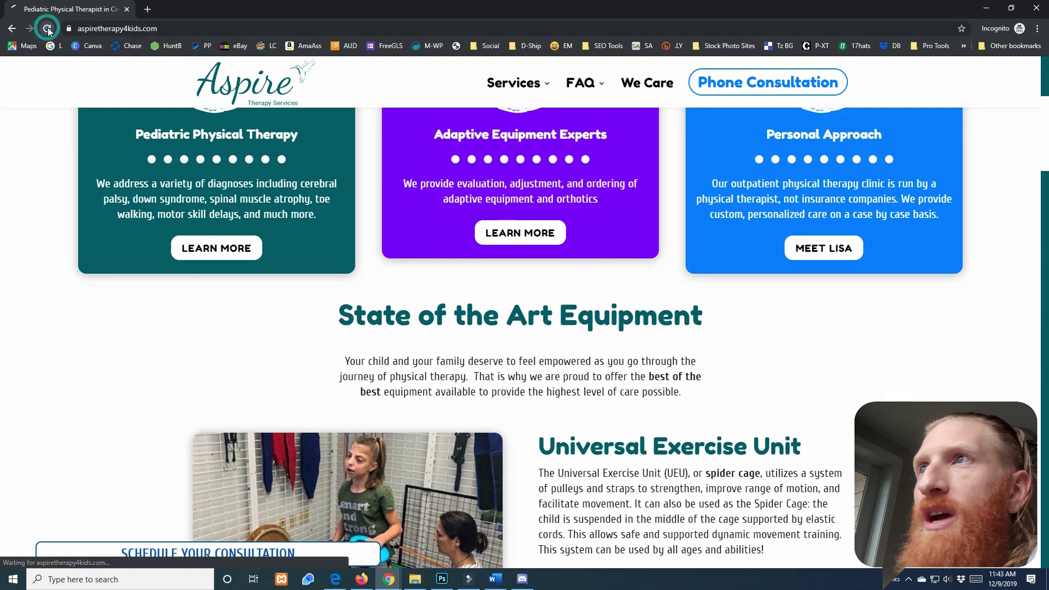
pyautogui.click(47, 29)
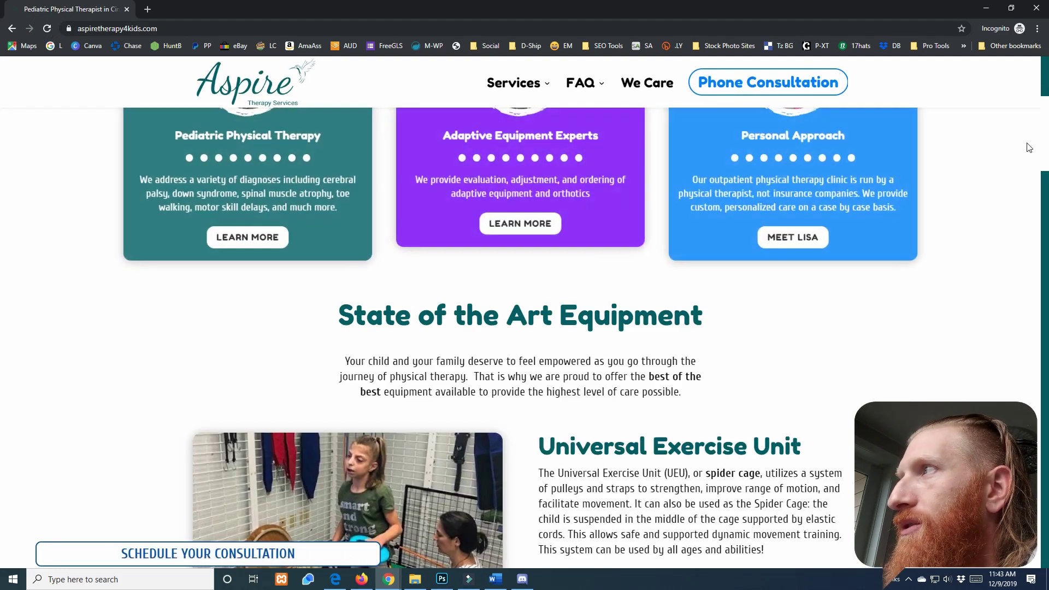
# Submit the footer newsletter form with a test name and e-mail, confirming Success!, then go to Zoho Mail
pyautogui.moveTo(1045, 164); pyautogui.dragTo(1048, 502)
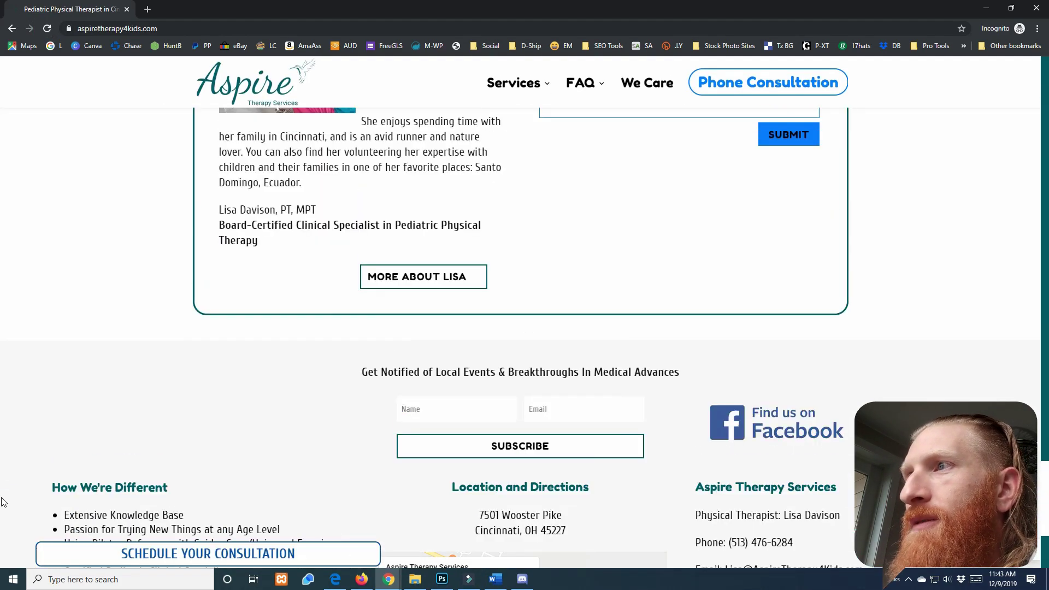
pyautogui.write('Ryan')
pyautogui.press('Tab')
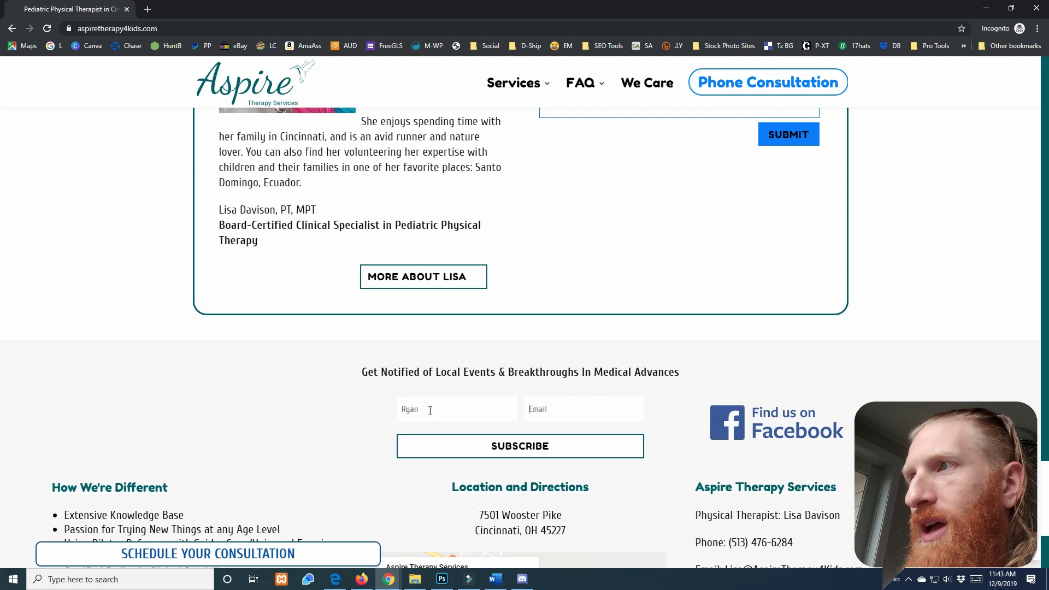
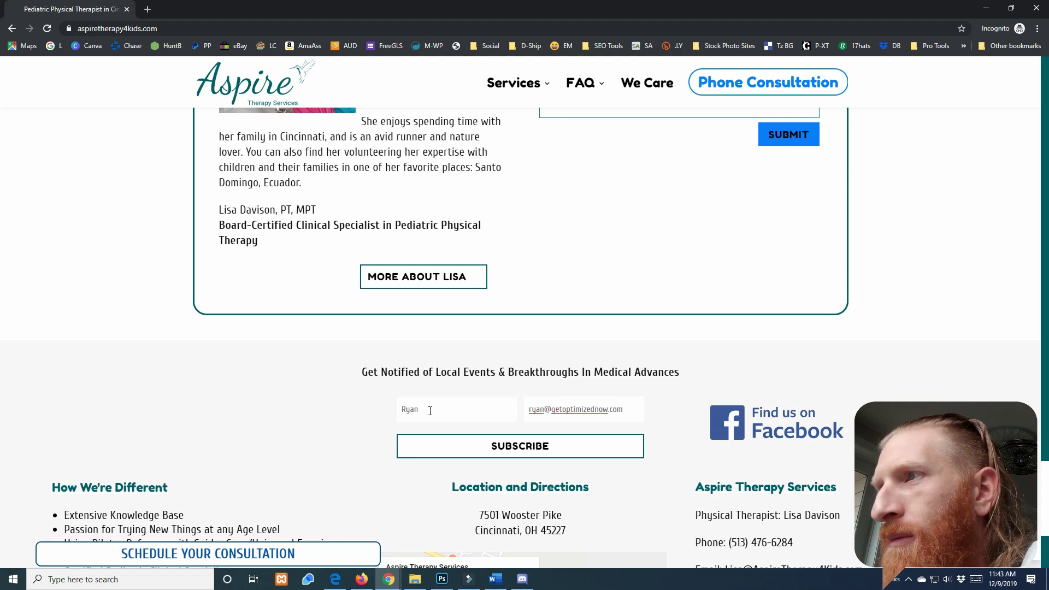
pyautogui.click(518, 448)
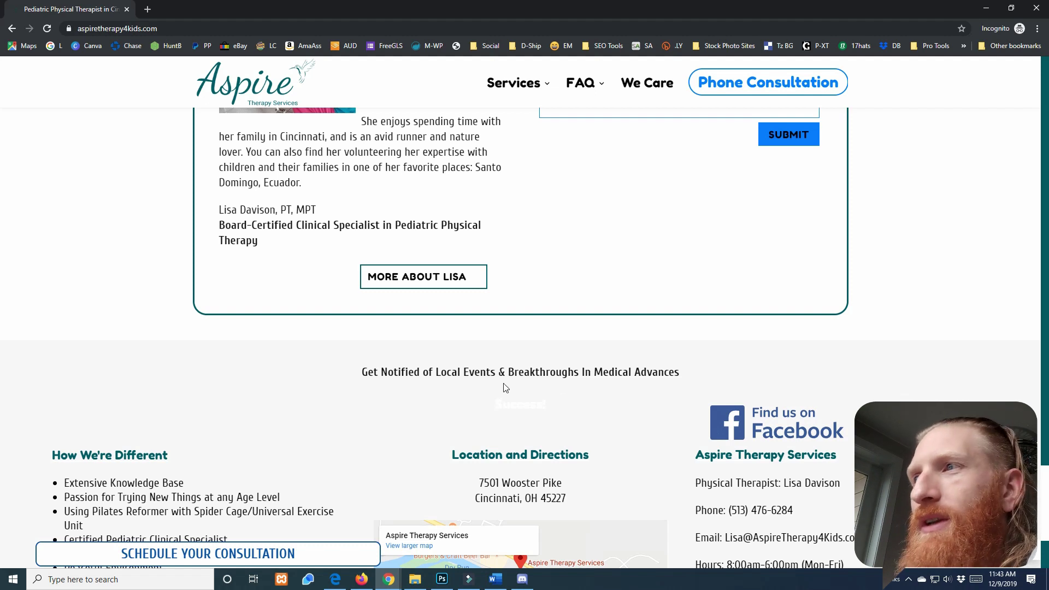
pyautogui.moveTo(481, 405); pyautogui.dragTo(589, 405)
pyautogui.click(585, 404)
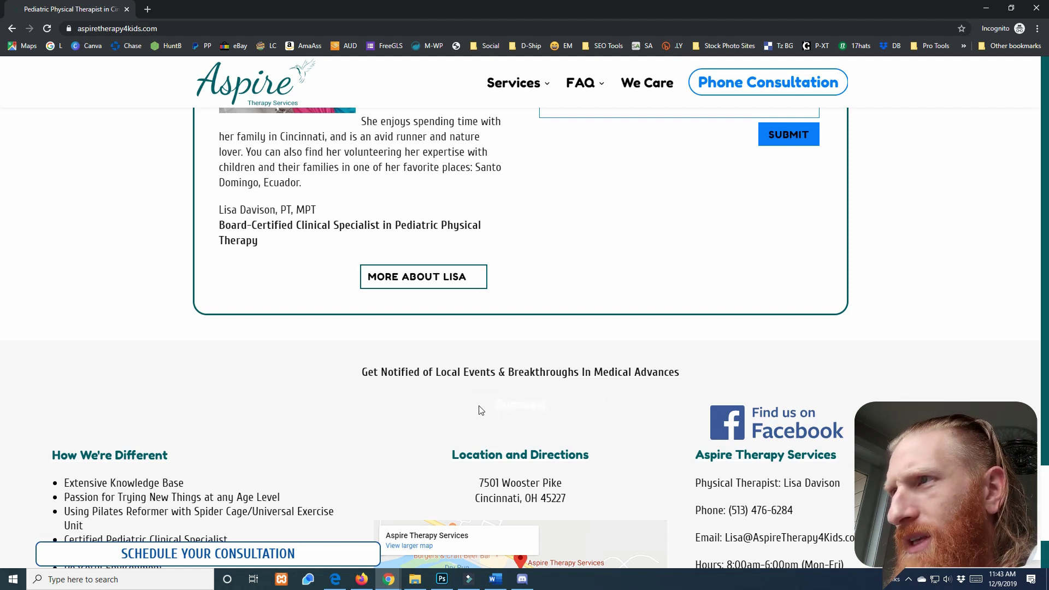
pyautogui.moveTo(478, 405); pyautogui.dragTo(609, 405)
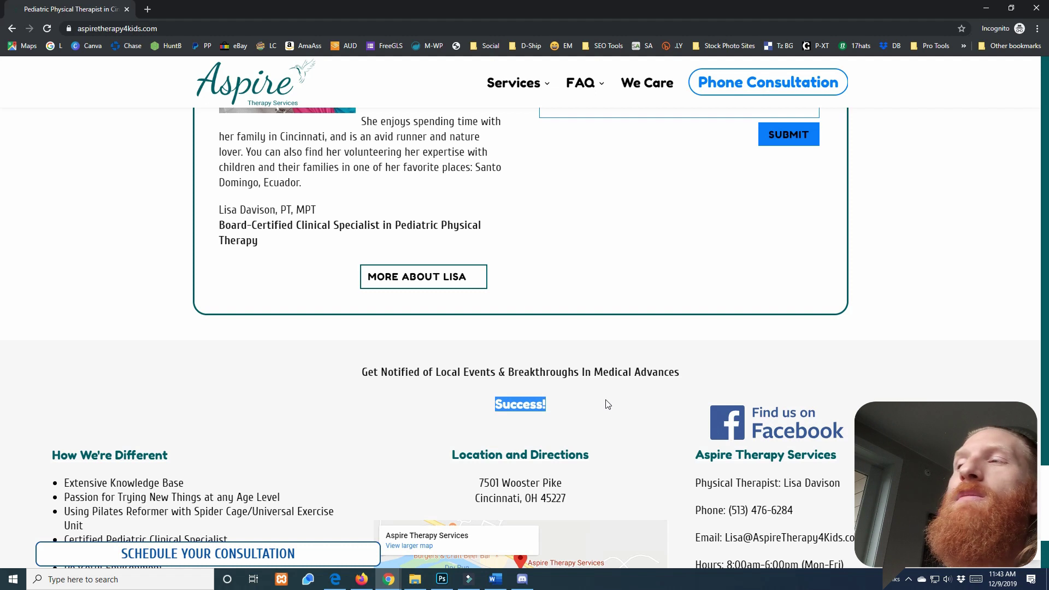
pyautogui.click(534, 421)
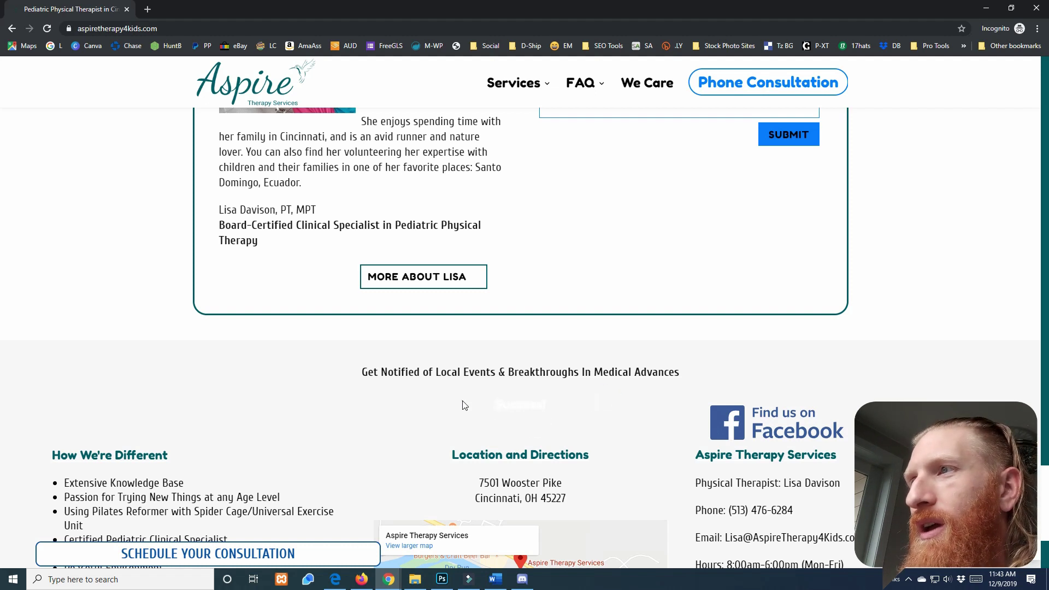
pyautogui.moveTo(462, 401); pyautogui.dragTo(627, 410)
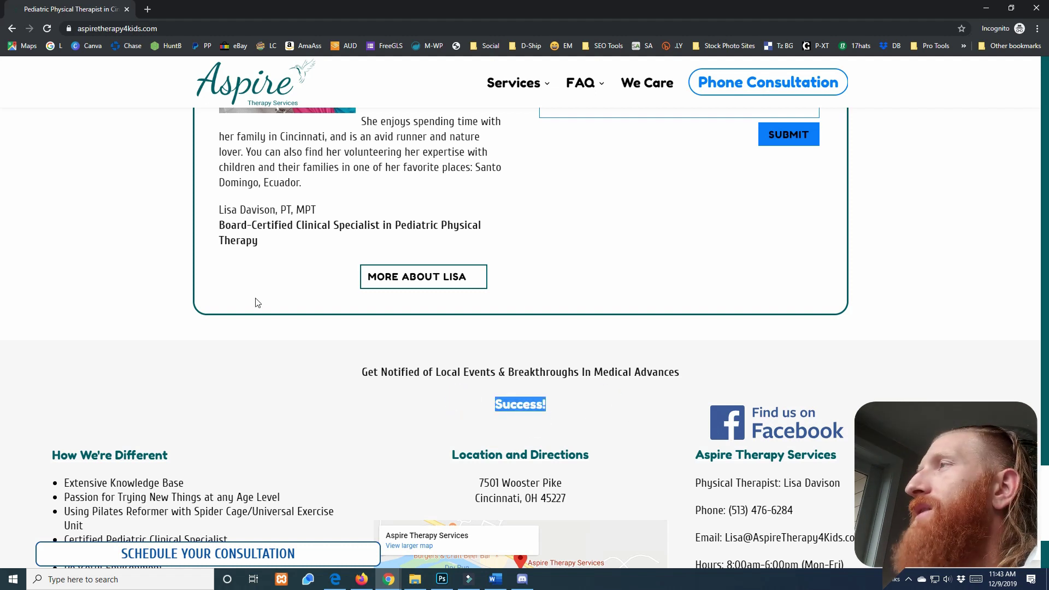
pyautogui.click(990, 10)
pyautogui.click(66, 9)
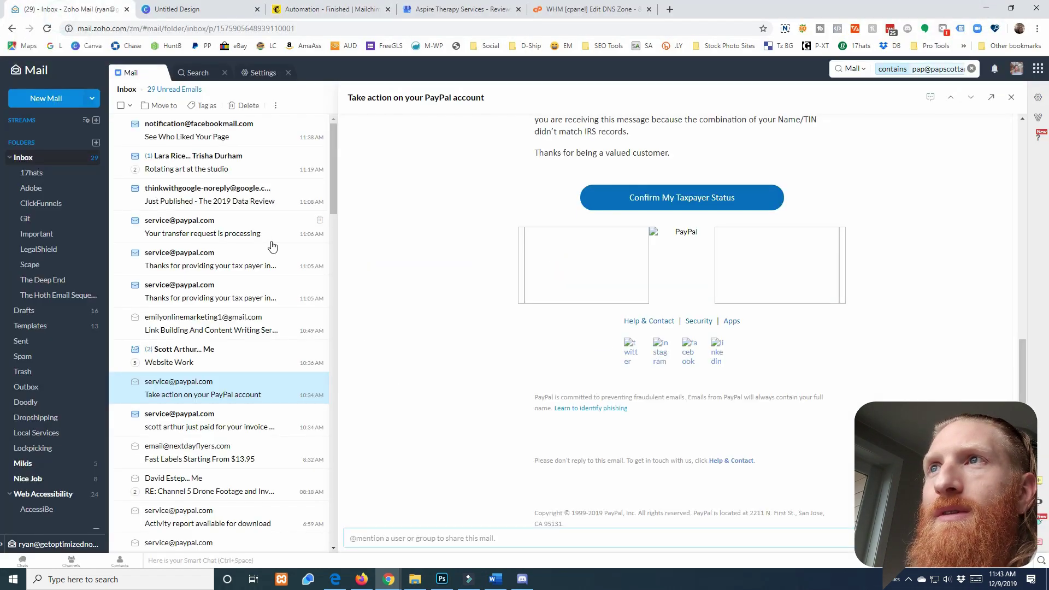
# Confirm the new test subscriber's API - Website Signup source and signup date, then return to the mail inbox
pyautogui.scroll(-4, 292, 230)
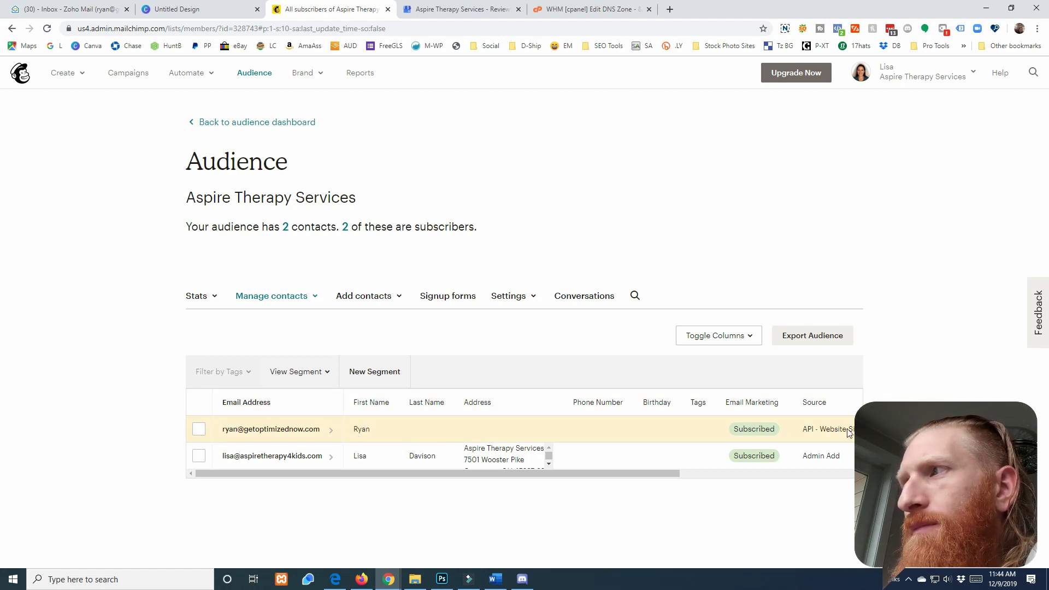
pyautogui.moveTo(681, 475); pyautogui.dragTo(854, 475)
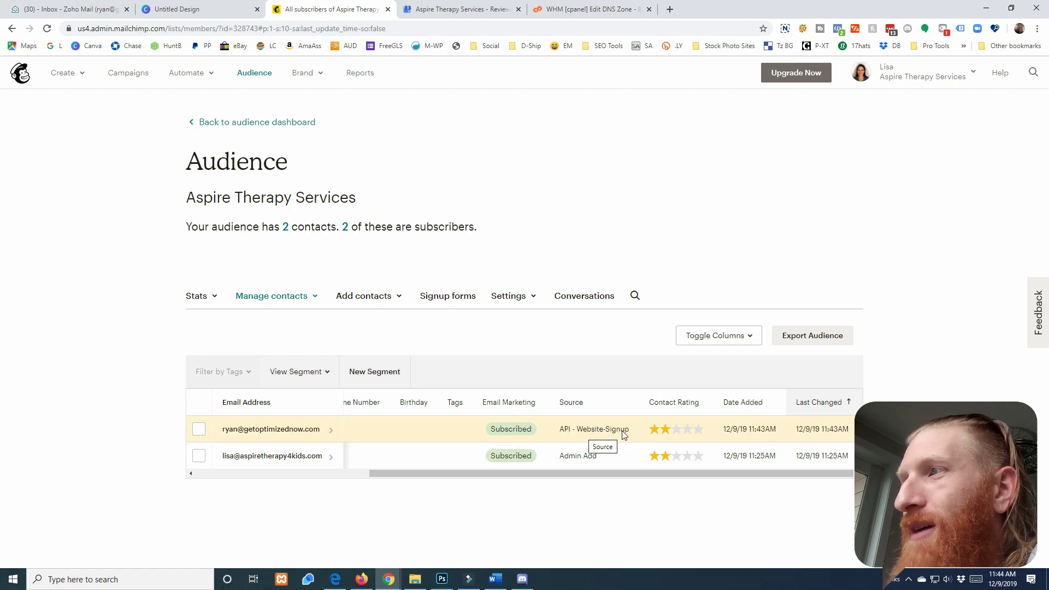
pyautogui.moveTo(665, 473); pyautogui.dragTo(466, 473)
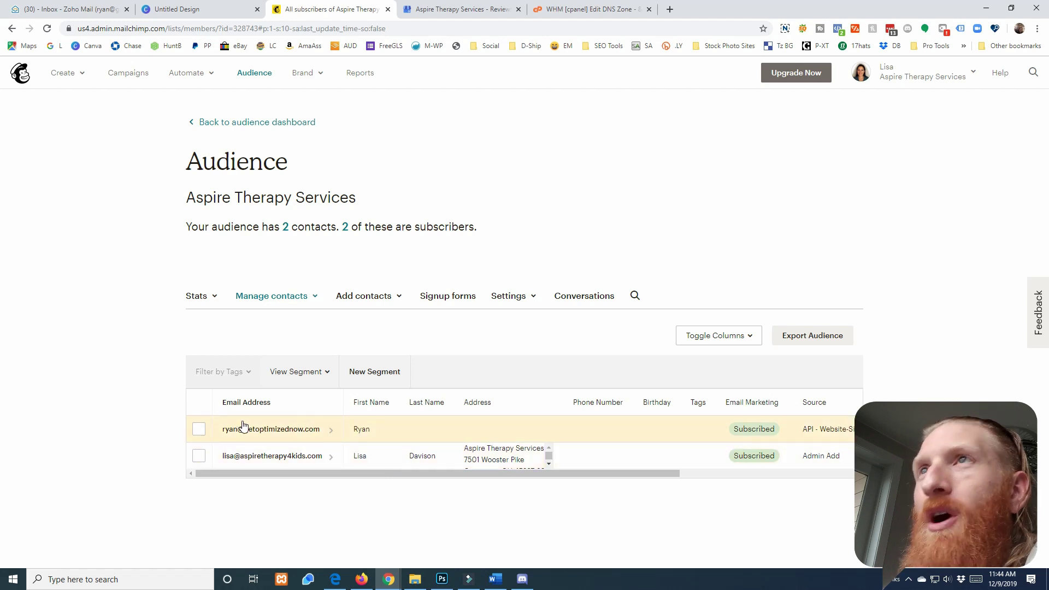
pyautogui.click(52, 8)
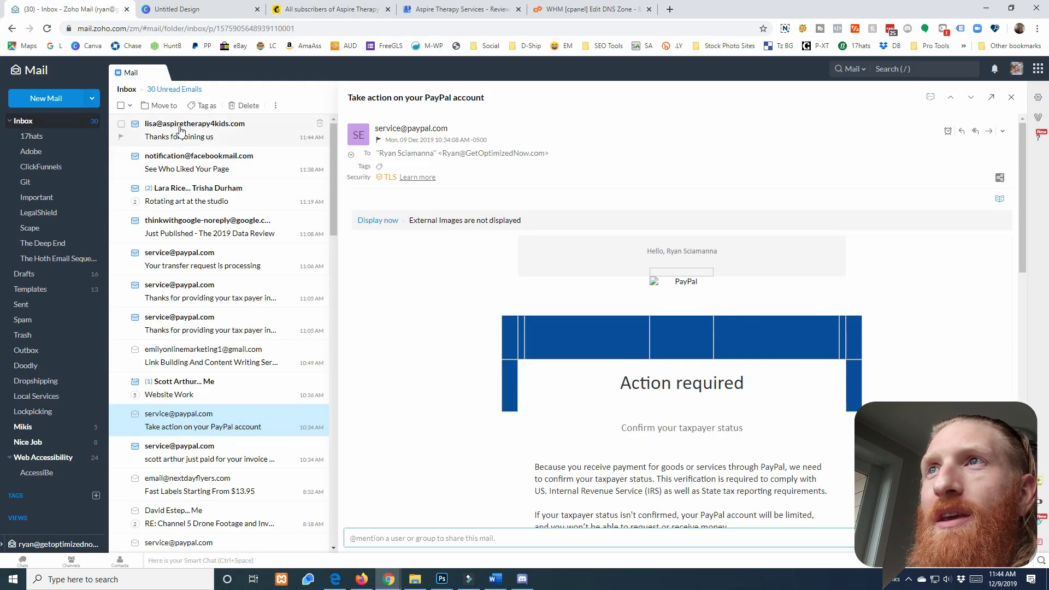
# Open the 'Thanks for joining us' email and read its unverified-sender warning
pyautogui.click(182, 134)
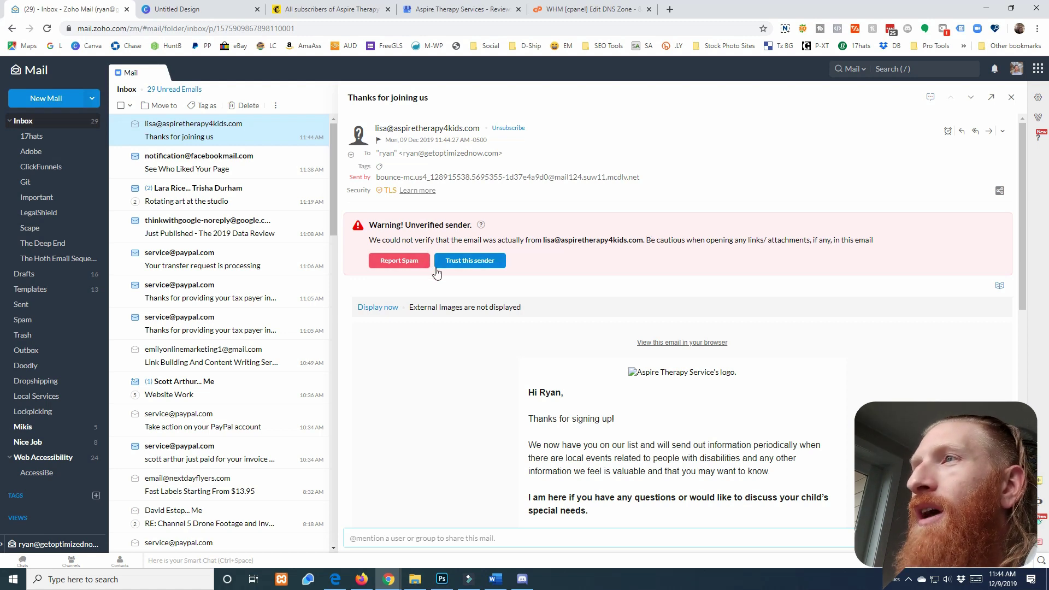
pyautogui.moveTo(374, 241); pyautogui.dragTo(881, 242)
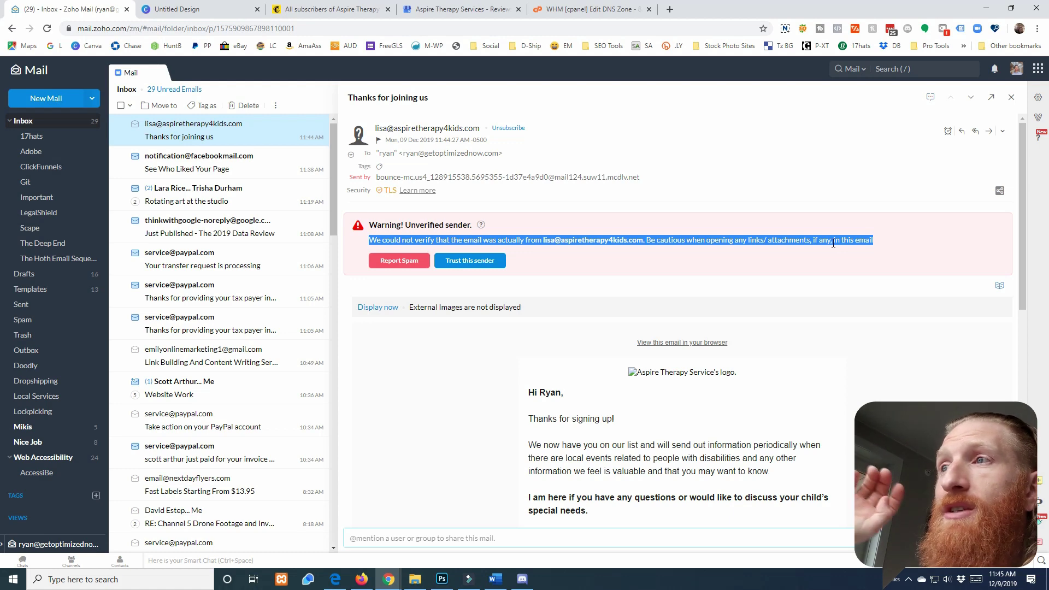
pyautogui.scroll(-3, 897, 297)
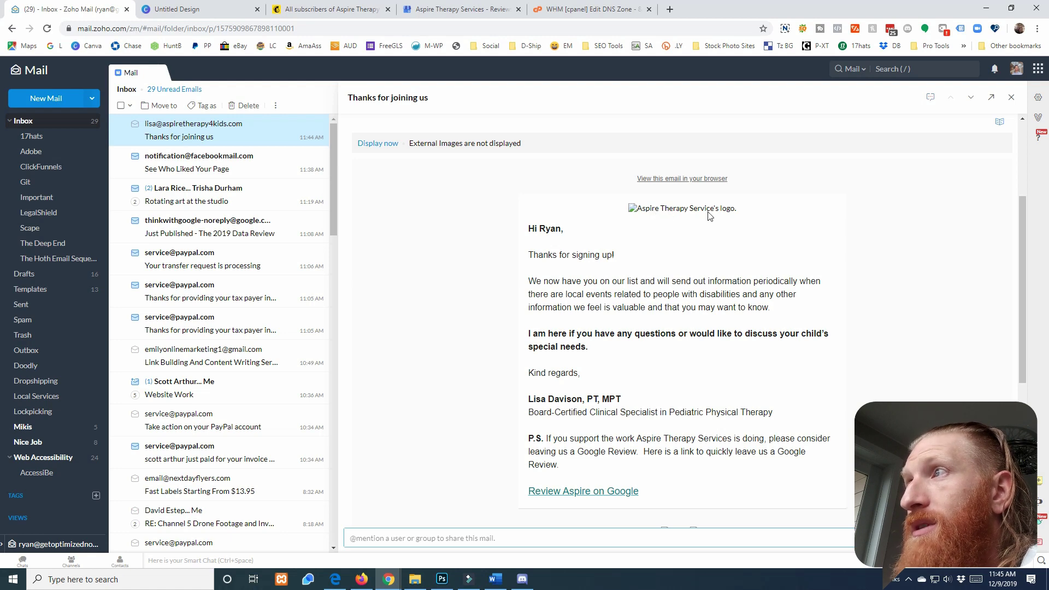
pyautogui.scroll(-3, 725, 221)
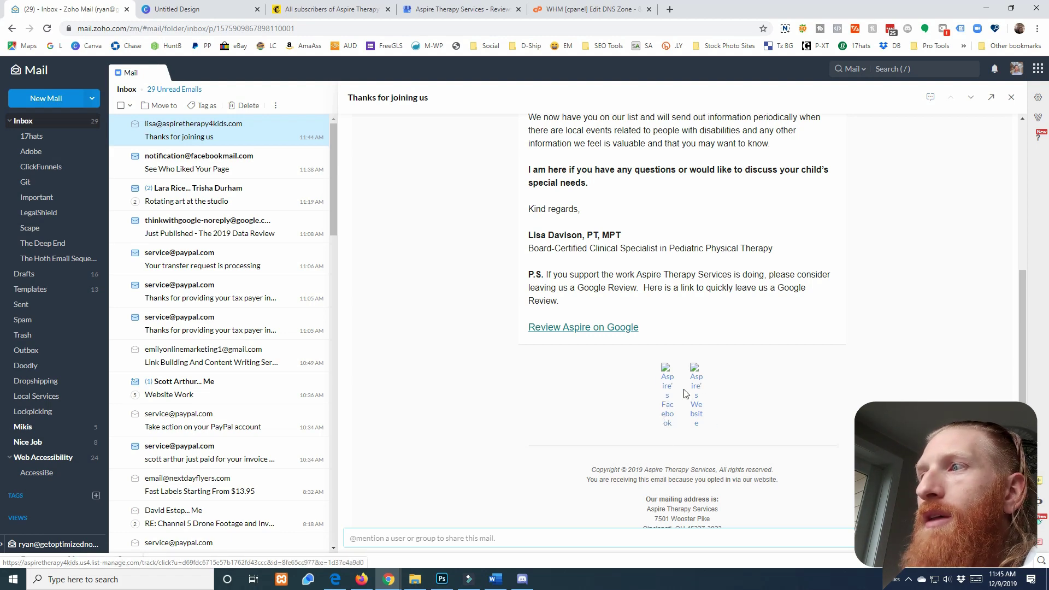
pyautogui.scroll(4, 705, 407)
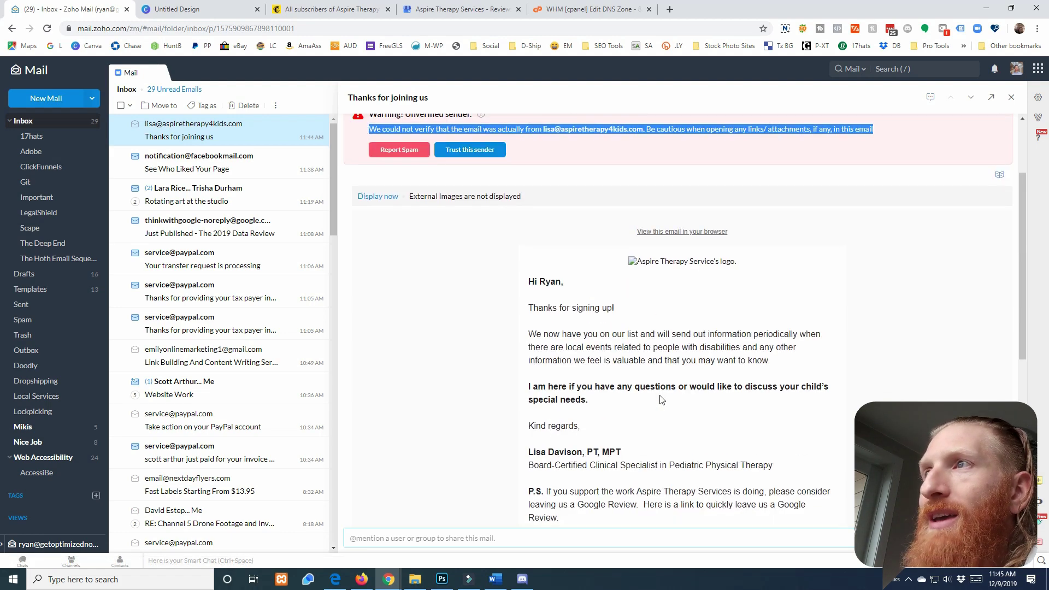
# Load the email's images to show the Aspire logo, Facebook and website icons
pyautogui.click(383, 199)
pyautogui.scroll(-3, 659, 255)
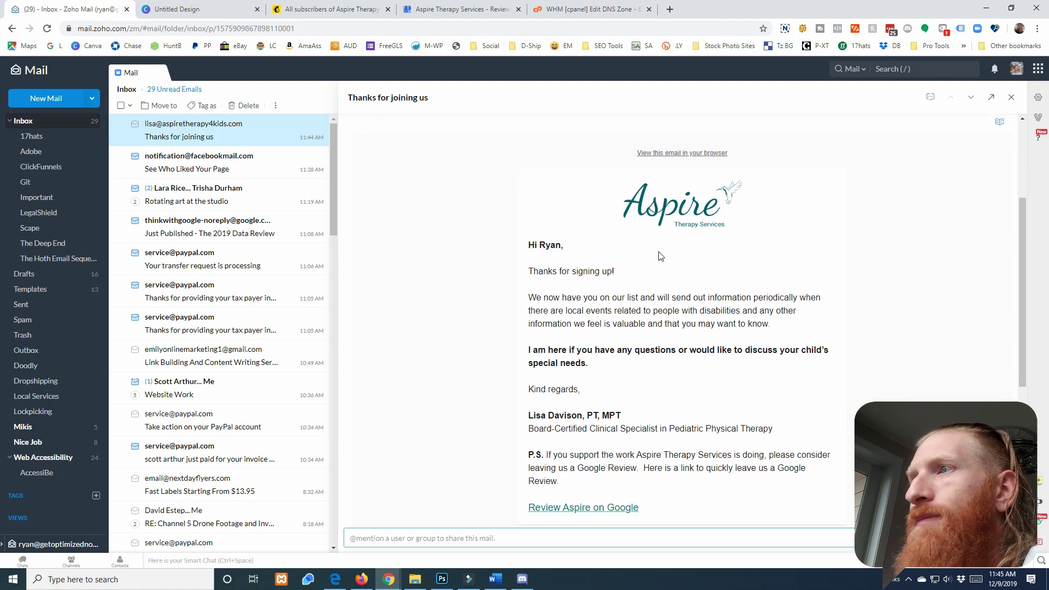
pyautogui.scroll(-1, 660, 256)
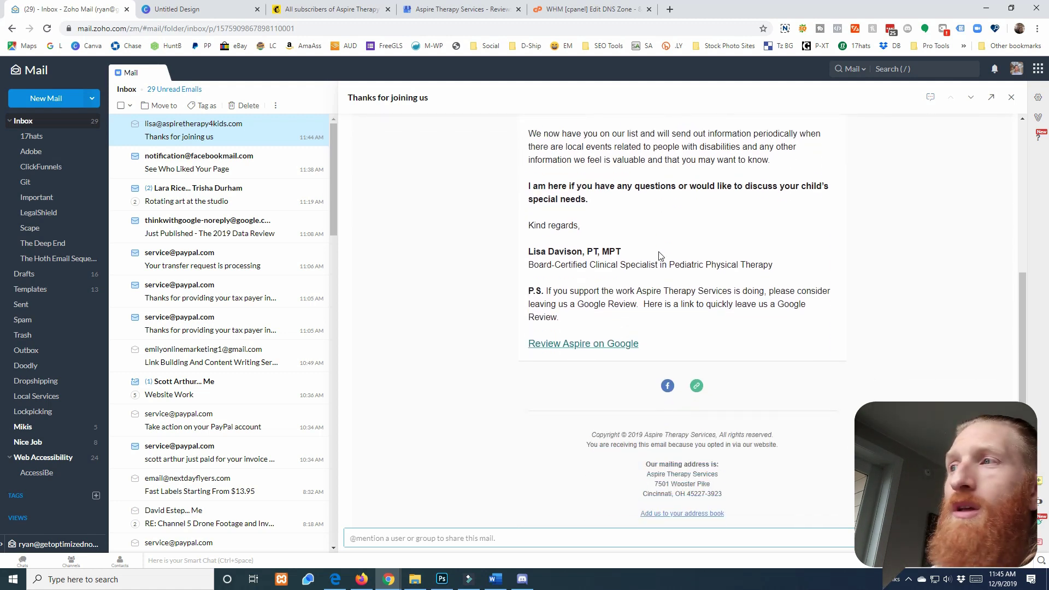